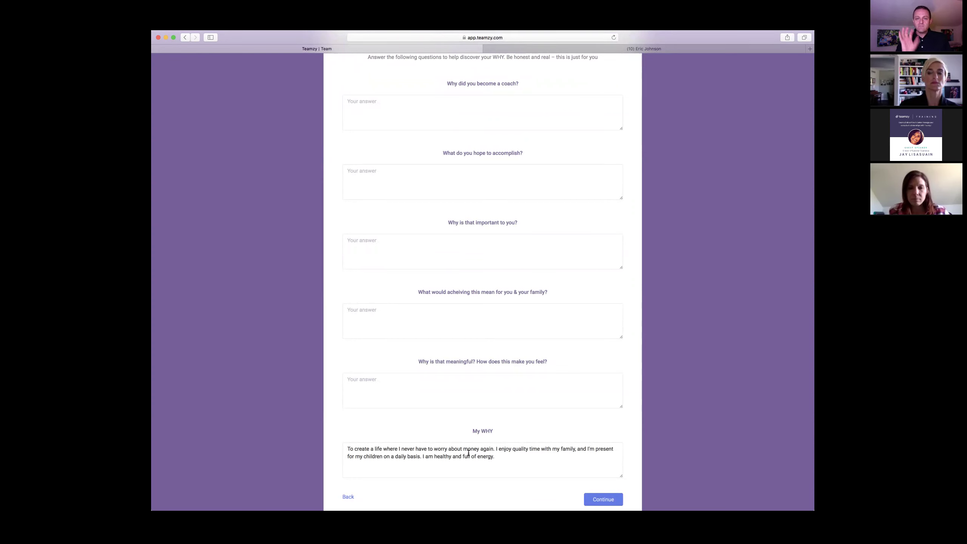
Review the My WHY questions and statement in the setup wizard and proceed to the import stage
scroll(468, 453, "down", 3)
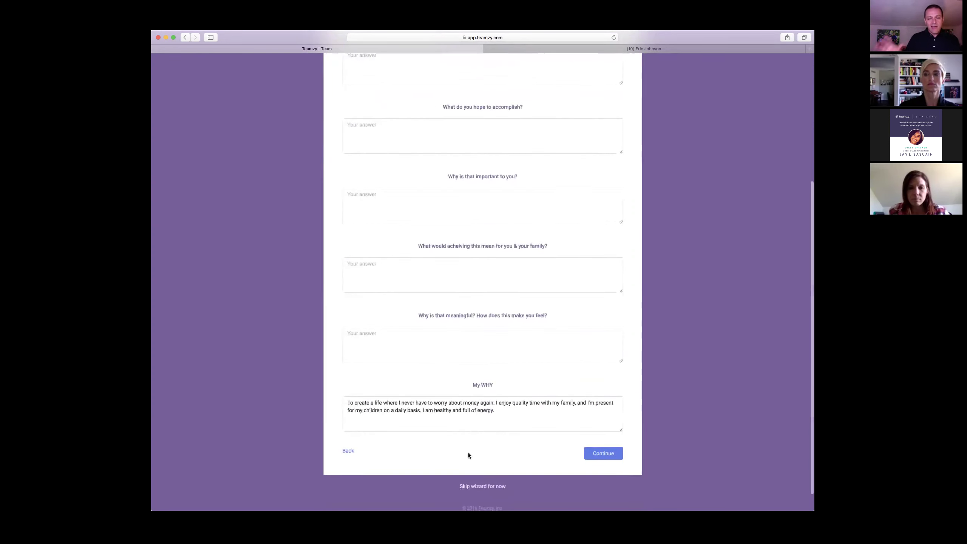
scroll(468, 455, "down", 1)
scroll(469, 455, "down", 1)
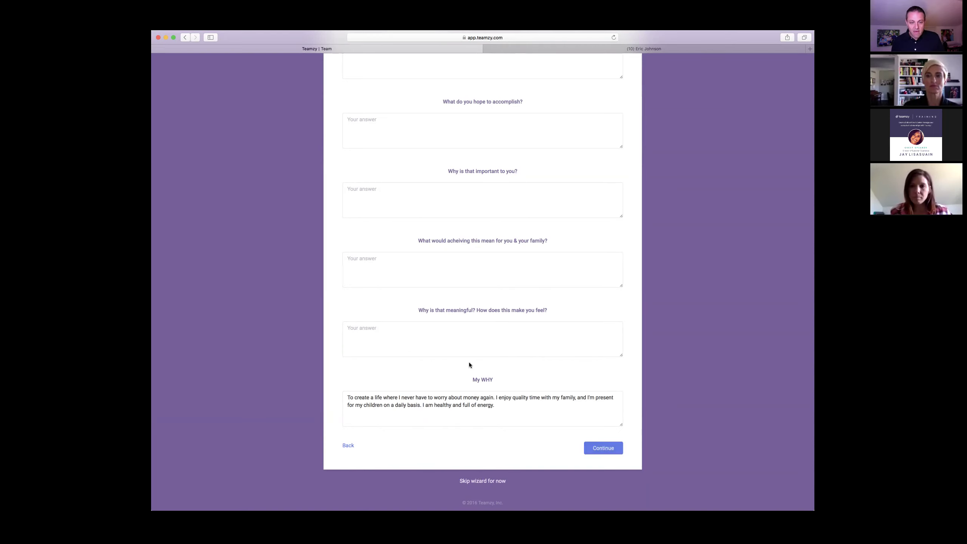
left_click(606, 450)
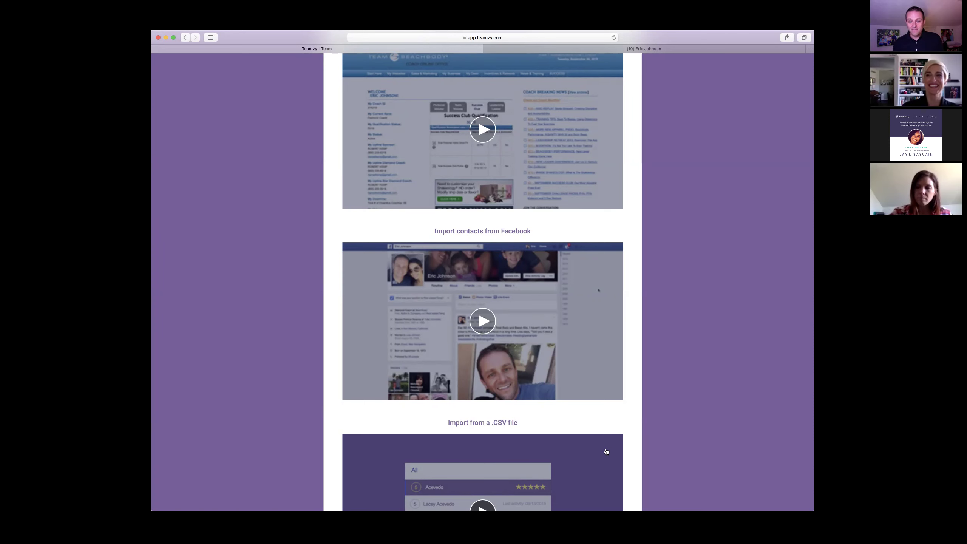
Look over the Coach Online Office, Facebook and .CSV import videos, and skip the rest of the setup wizard
scroll(607, 452, "up", 5)
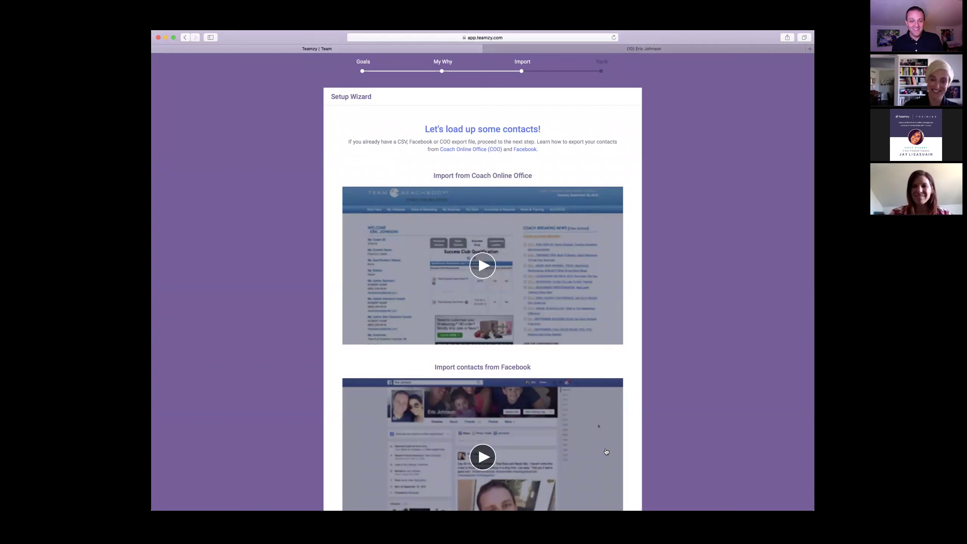
scroll(376, 156, "up", 2)
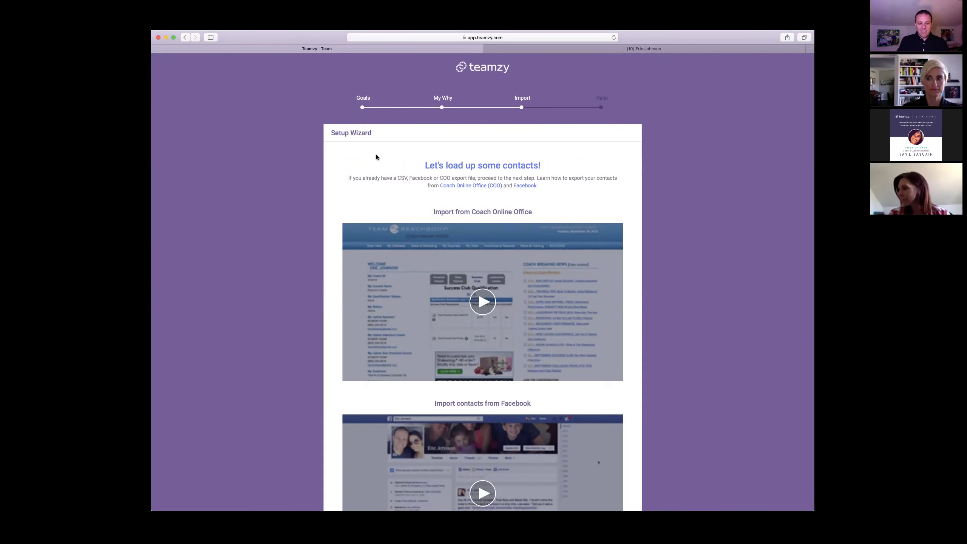
scroll(376, 155, "down", 3)
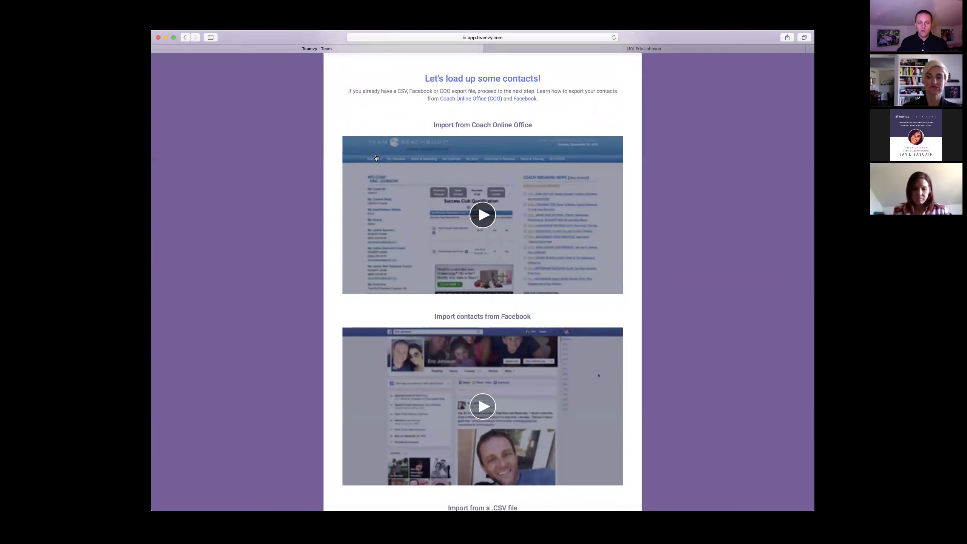
scroll(464, 341, "down", 2)
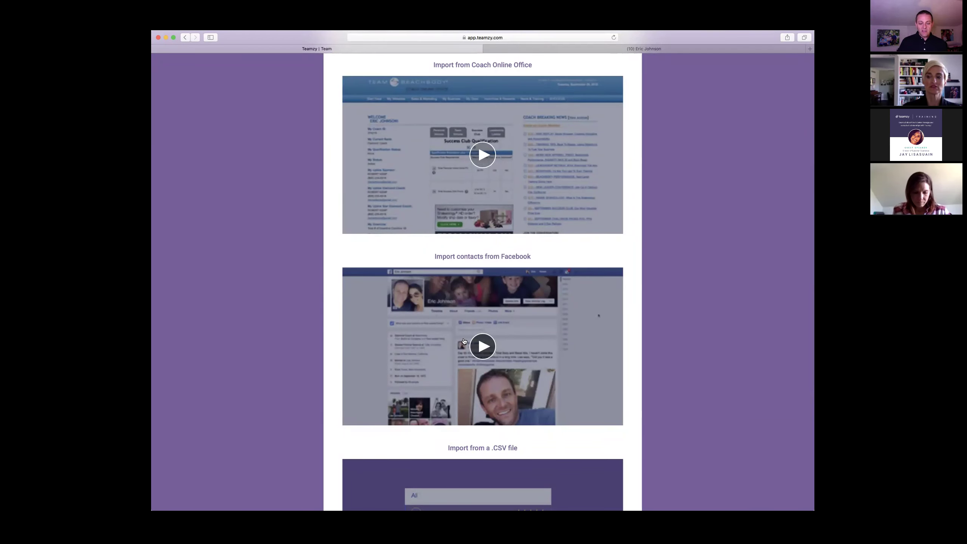
scroll(464, 341, "down", 4)
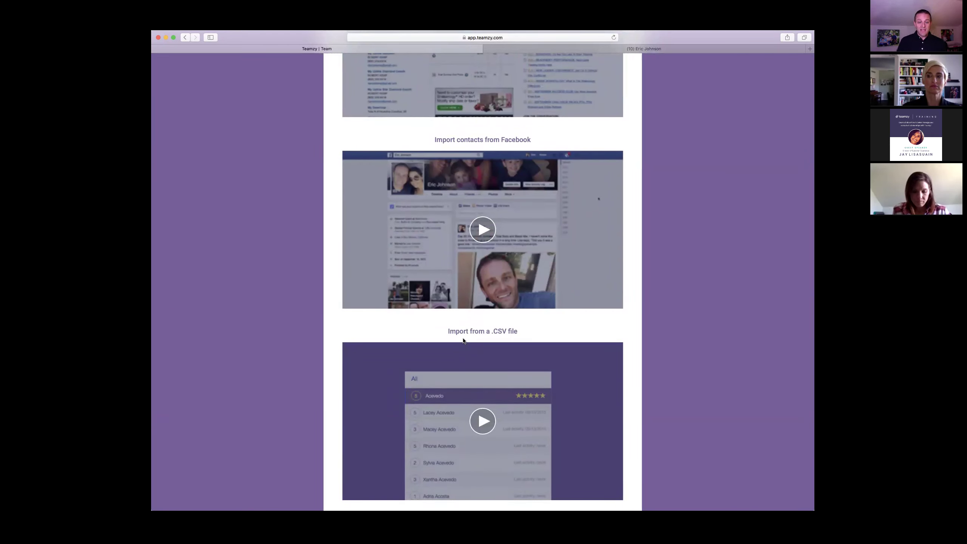
scroll(464, 341, "down", 2)
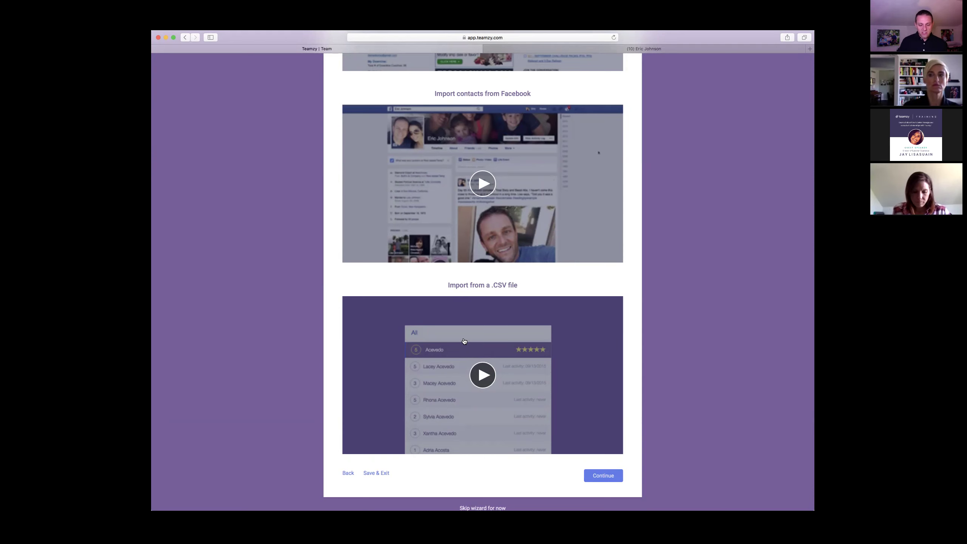
scroll(464, 341, "down", 2)
left_click(464, 462)
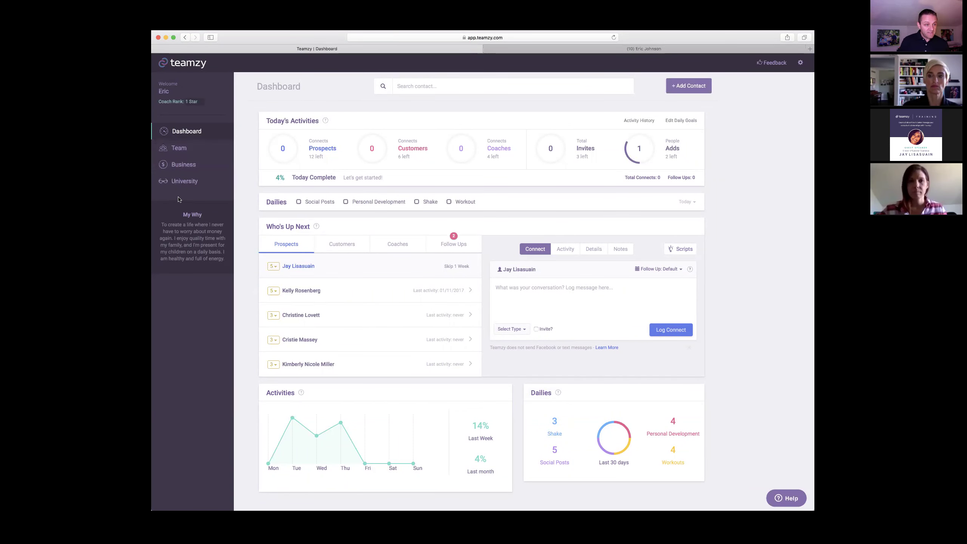
Open the Team page and browse through the full list of contacts
left_click(178, 149)
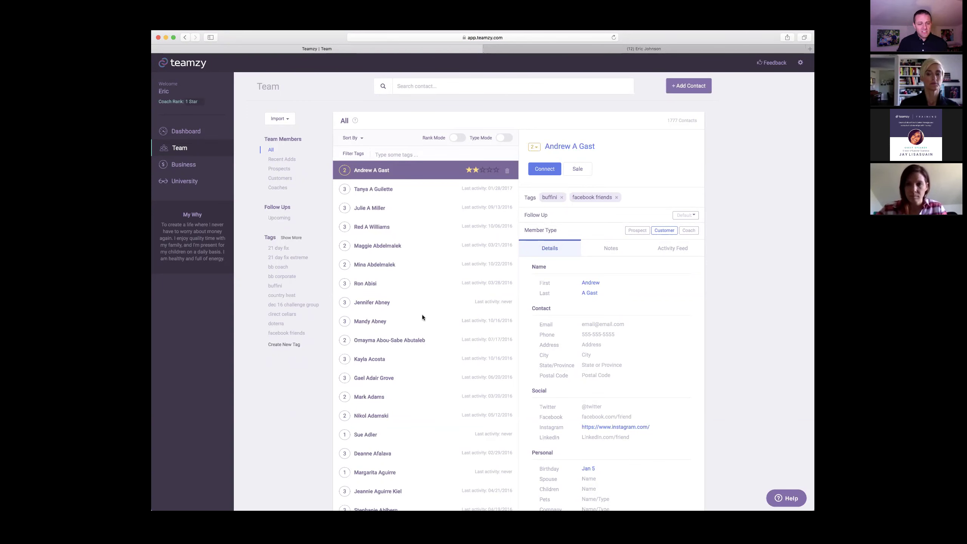
scroll(422, 316, "down", 10)
scroll(422, 317, "up", 10)
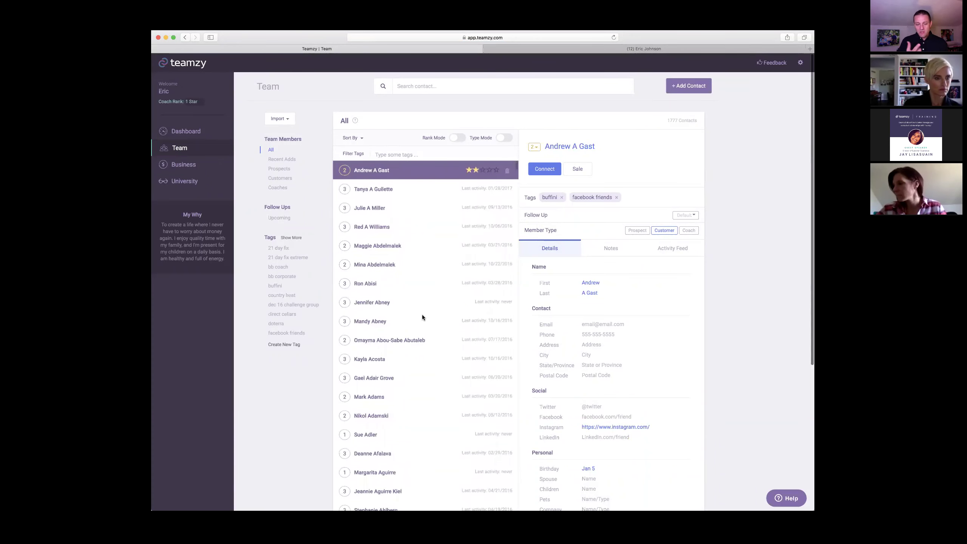
scroll(422, 316, "down", 20)
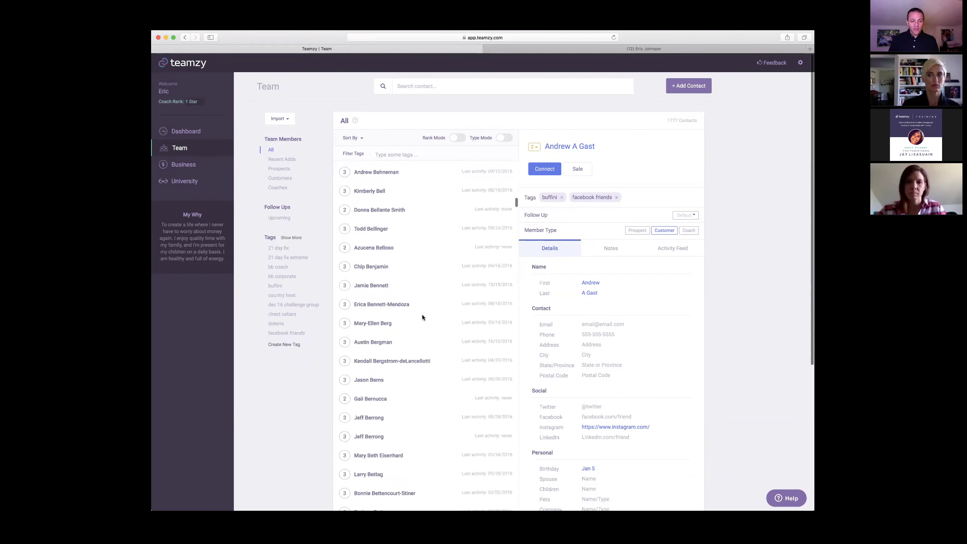
scroll(422, 317, "down", 15)
scroll(423, 297, "down", 20)
scroll(385, 357, "down", 20)
scroll(385, 357, "down", 20)
scroll(384, 354, "up", 20)
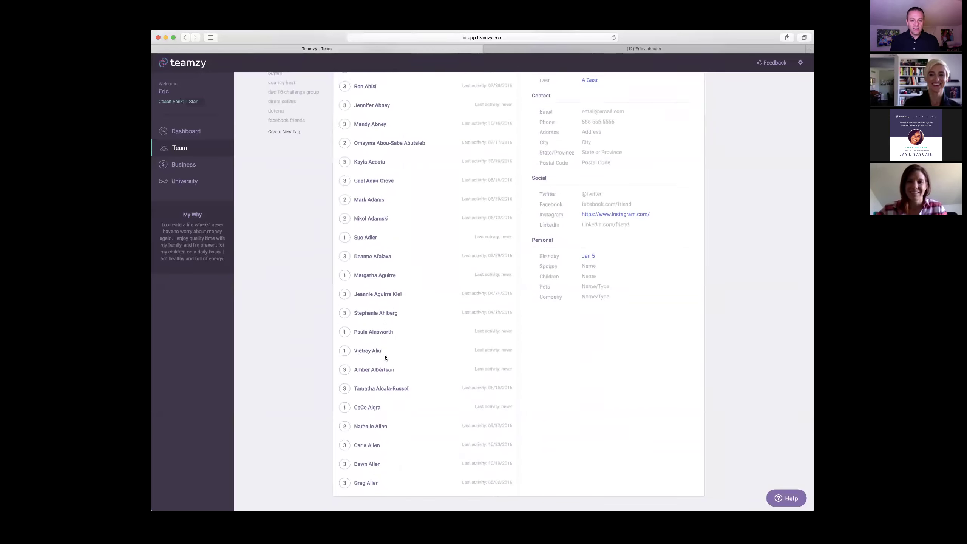
scroll(383, 355, "up", 10)
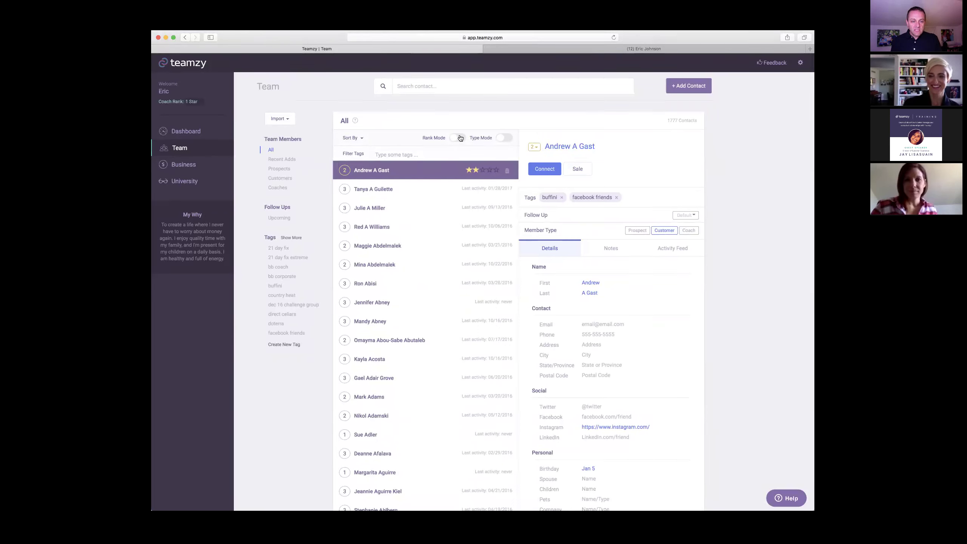
Turn on Rank Mode, try a five-star rating on the first contact, and set it back to two stars
left_click(458, 138)
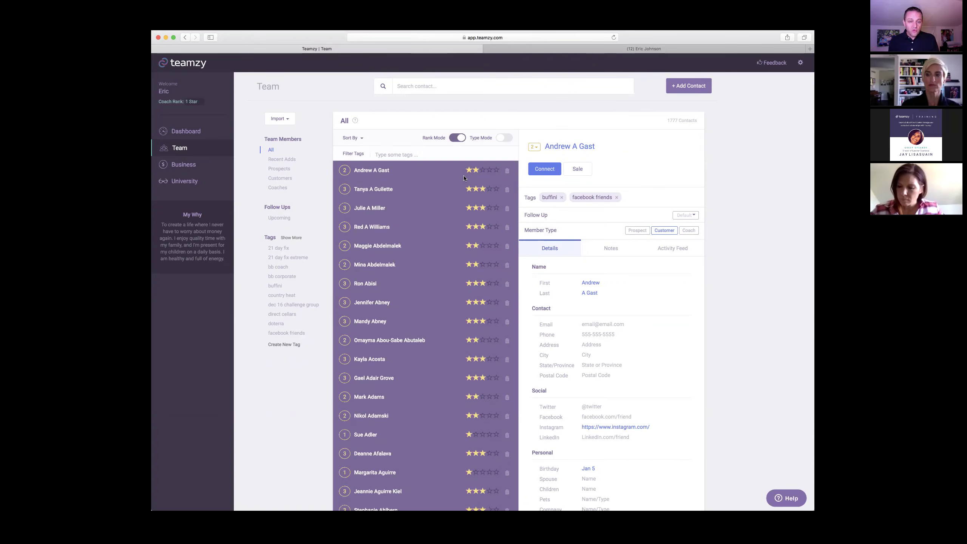
left_click(497, 171)
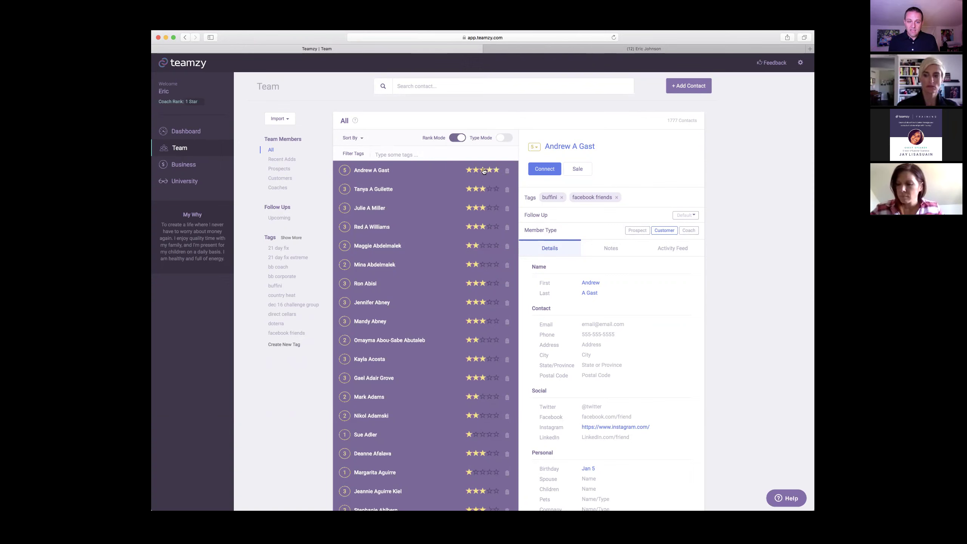
left_click(476, 170)
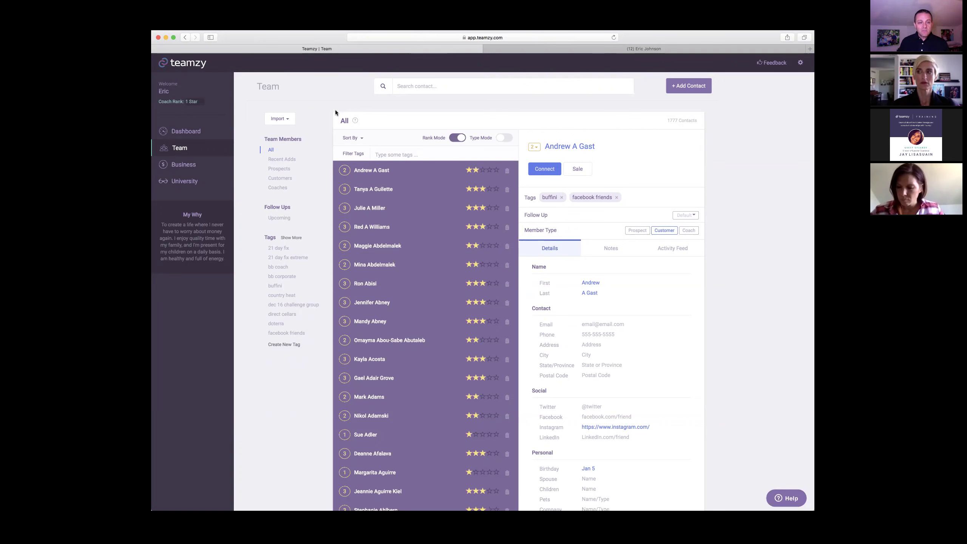
Read the ranking system definitions for one to five stars and close the explanation
left_click(355, 121)
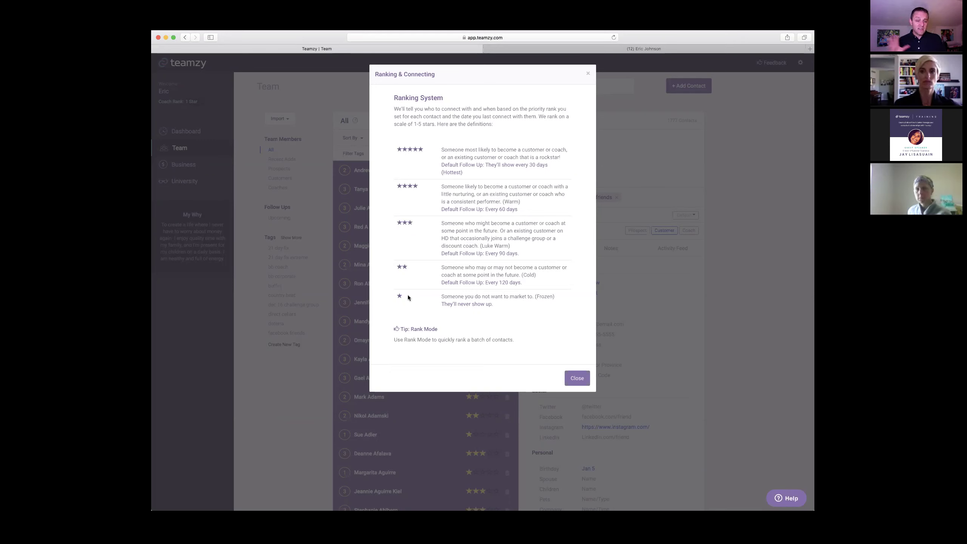
left_click(588, 75)
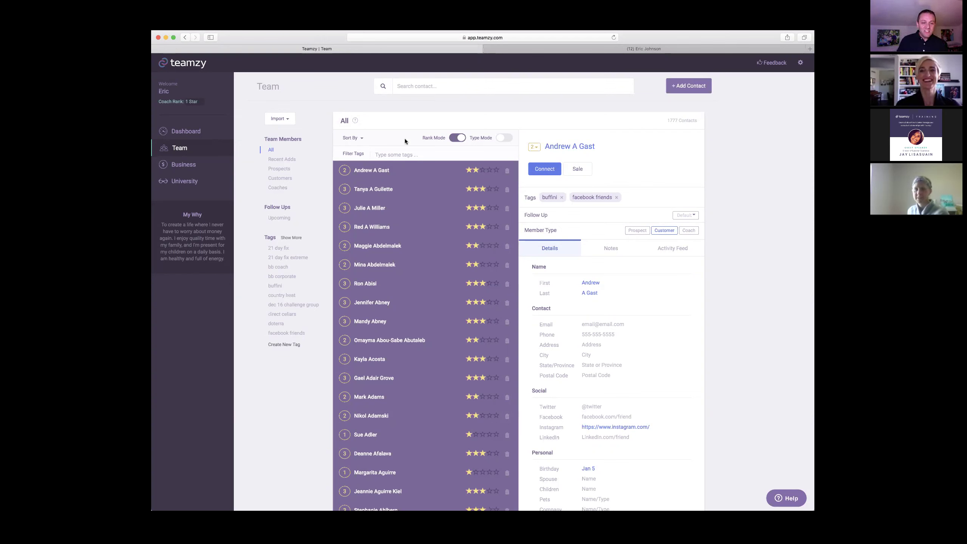
Return to the Dashboard, look at the Add Contact form, and close it without entering anything
left_click(186, 132)
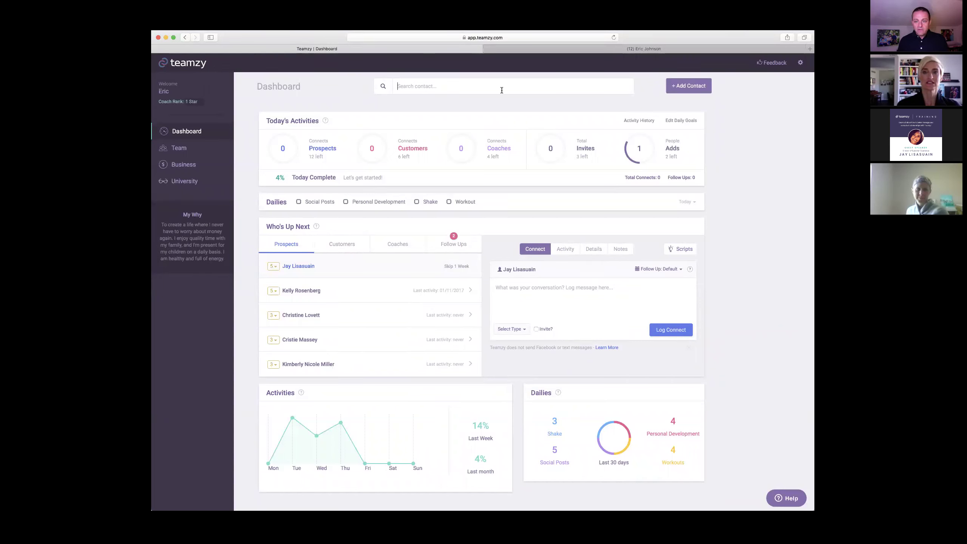
left_click(683, 87)
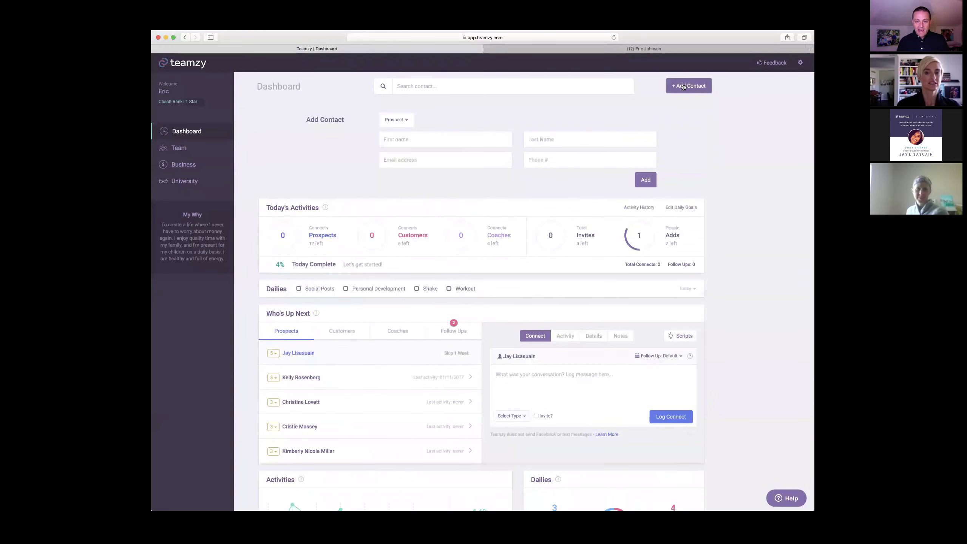
left_click(683, 87)
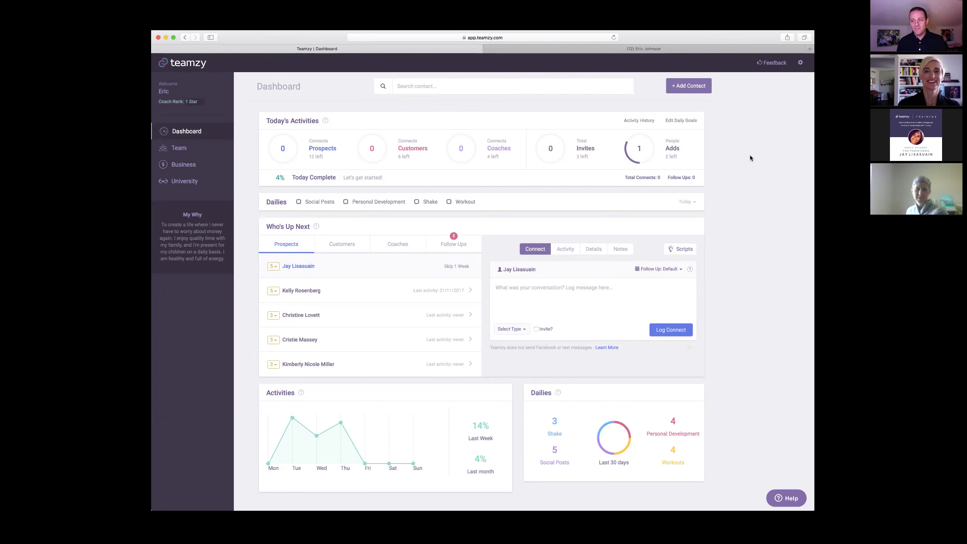
Examine the explanations of Prospects, Customers, Coaches and Adds in Today's Activities
mouse_move(642, 167)
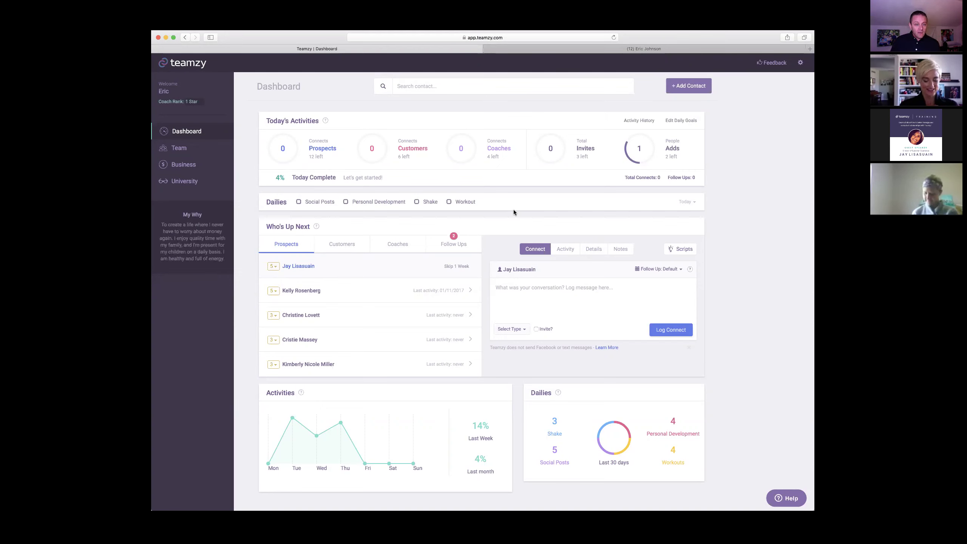
mouse_move(325, 153)
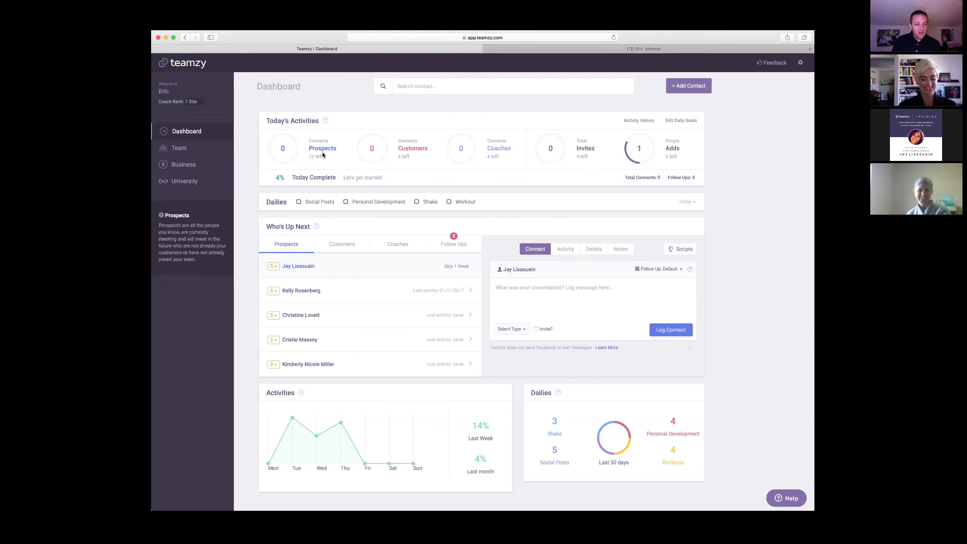
mouse_move(385, 152)
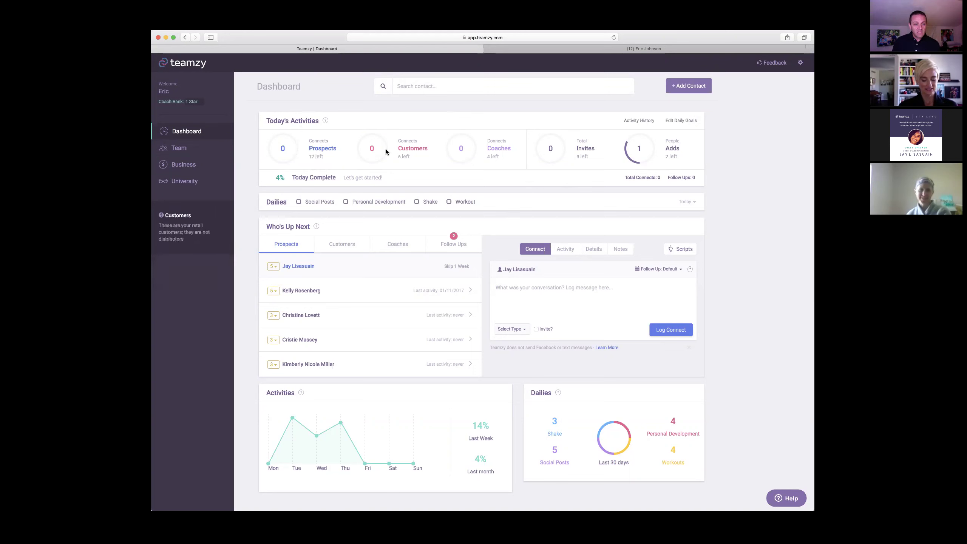
mouse_move(482, 152)
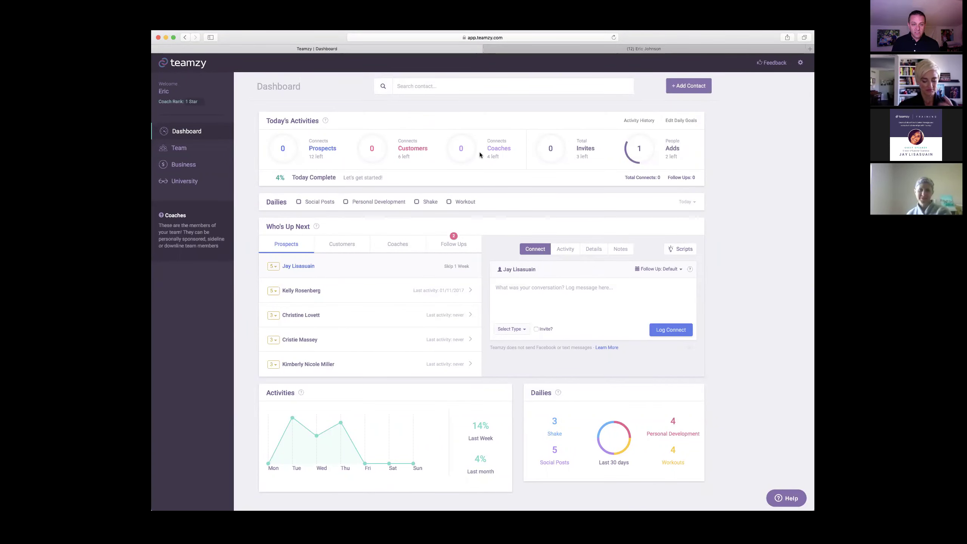
mouse_move(675, 152)
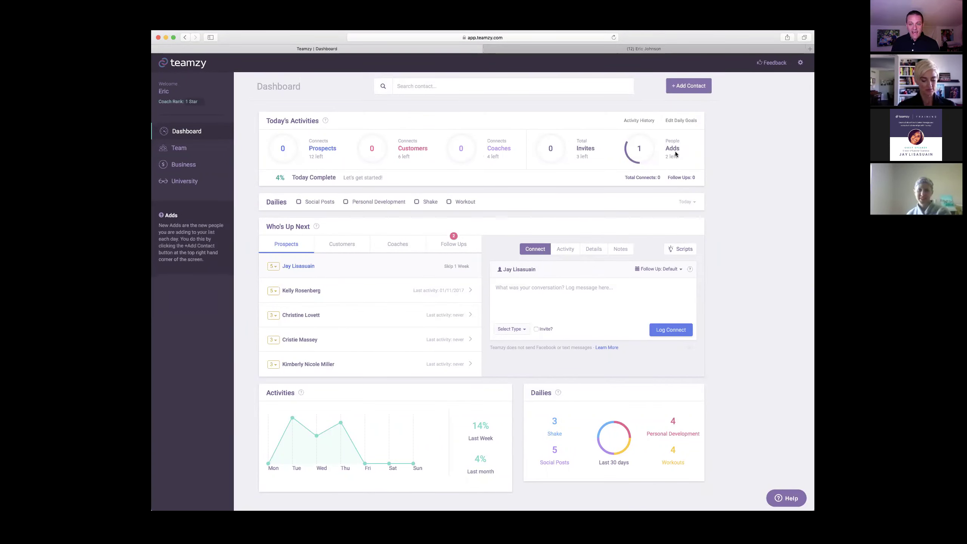
mouse_move(535, 142)
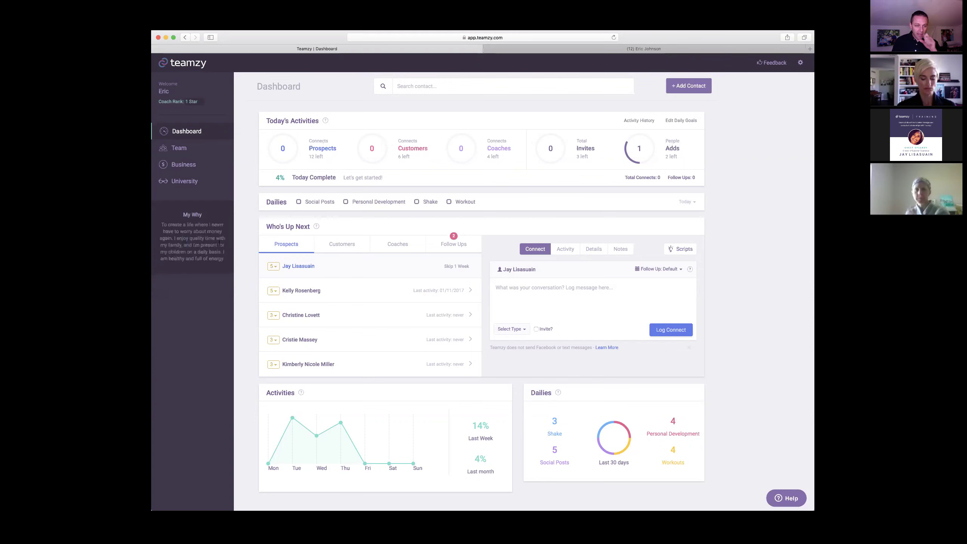
Mark Social Posts, Personal Development, Shake and Workout as completed in today's Dailies
left_click(292, 203)
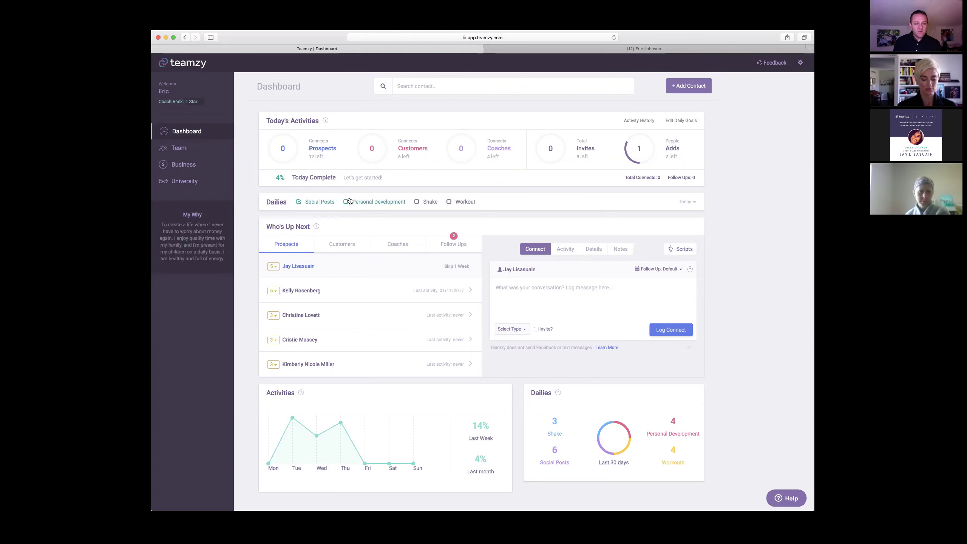
left_click(417, 202)
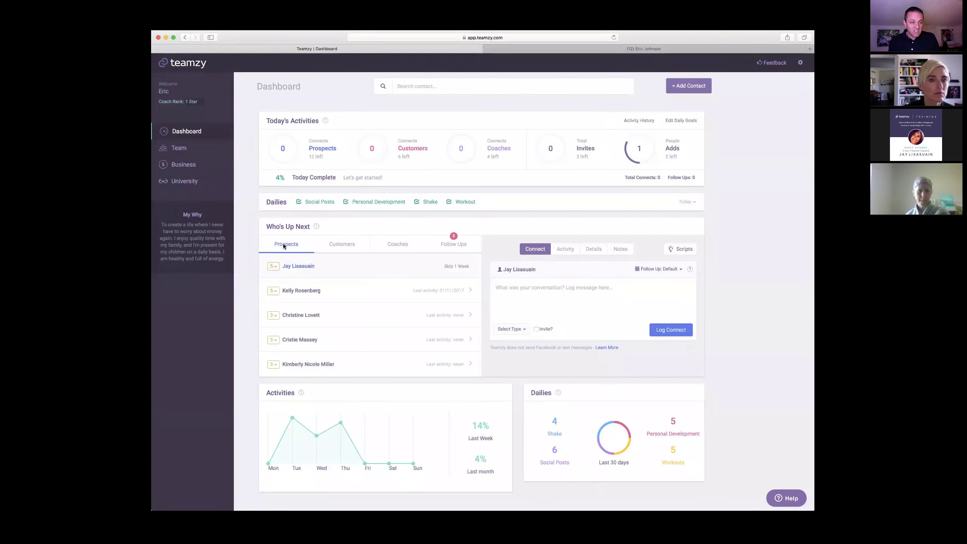
View the Customers and Coaches lists under Who's Up Next and return to the Prospects list
left_click(335, 246)
left_click(396, 245)
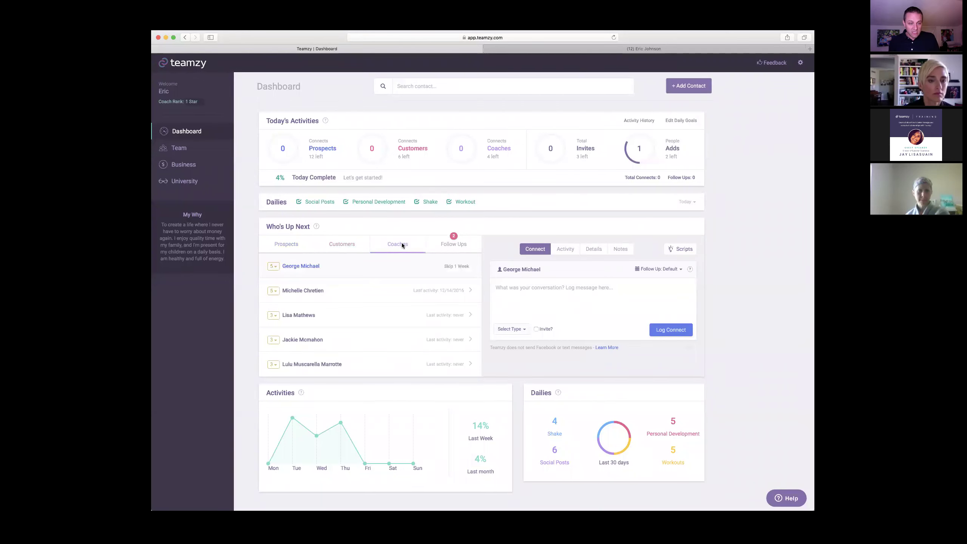
left_click(278, 247)
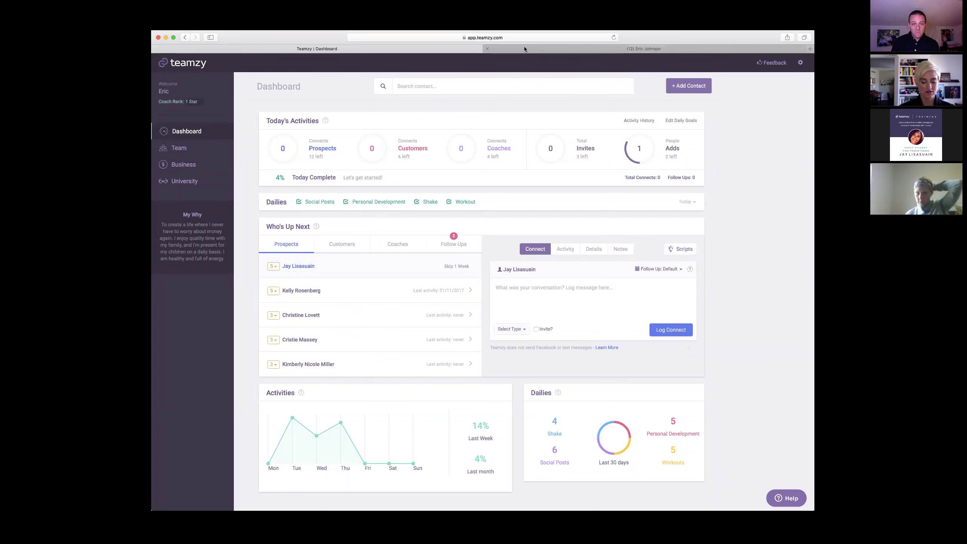
Switch to Facebook, search for the first prospect from Who's Up Next by name, and open their profile
left_click(581, 52)
left_click(376, 63)
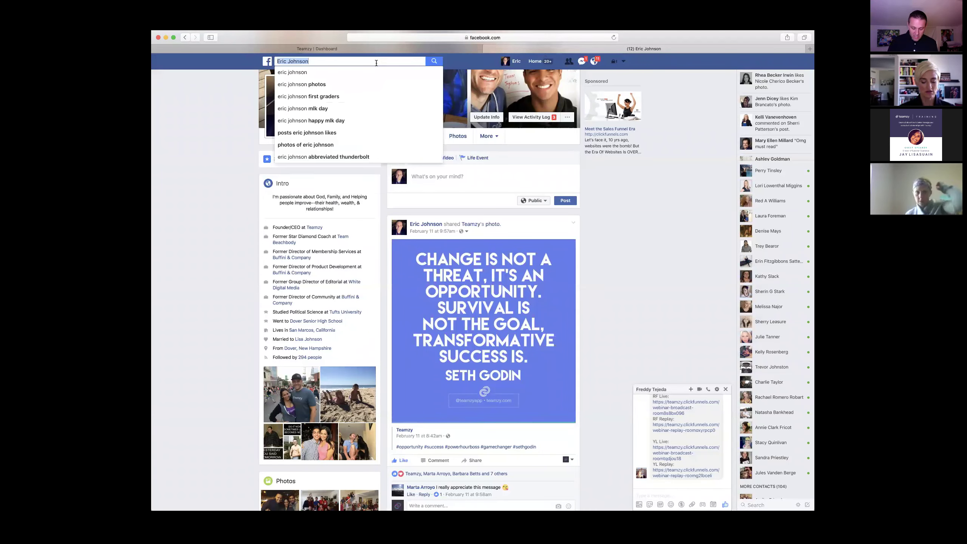
key("BackSpace")
type("jay")
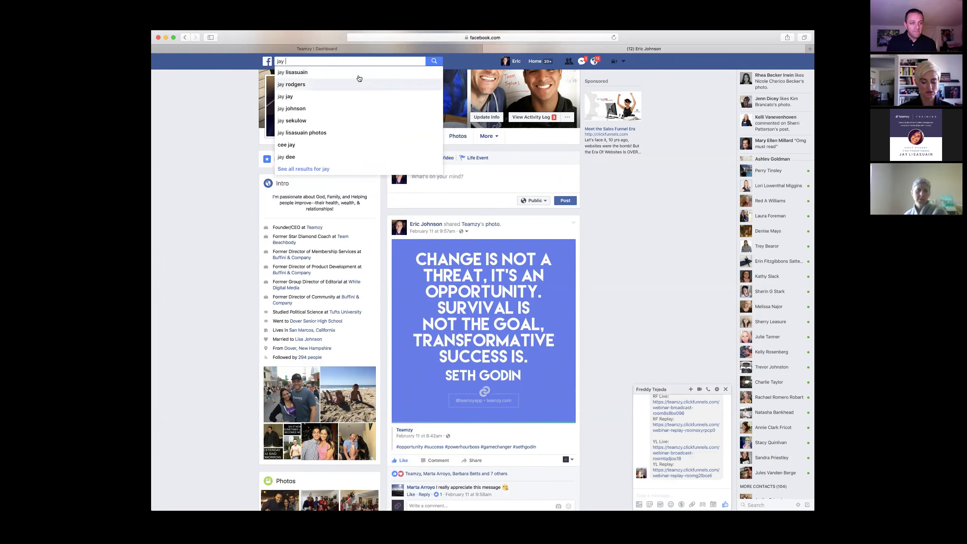
left_click(357, 74)
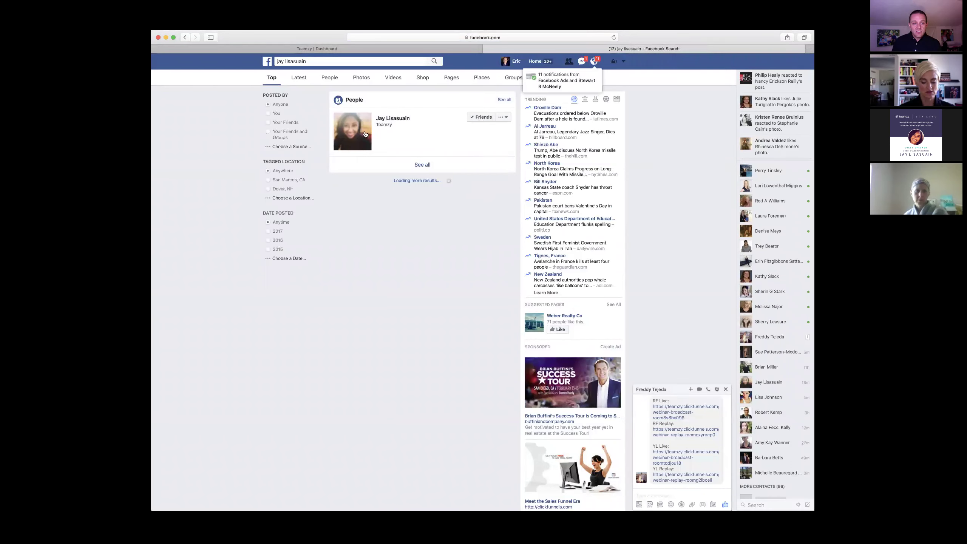
left_click(365, 134)
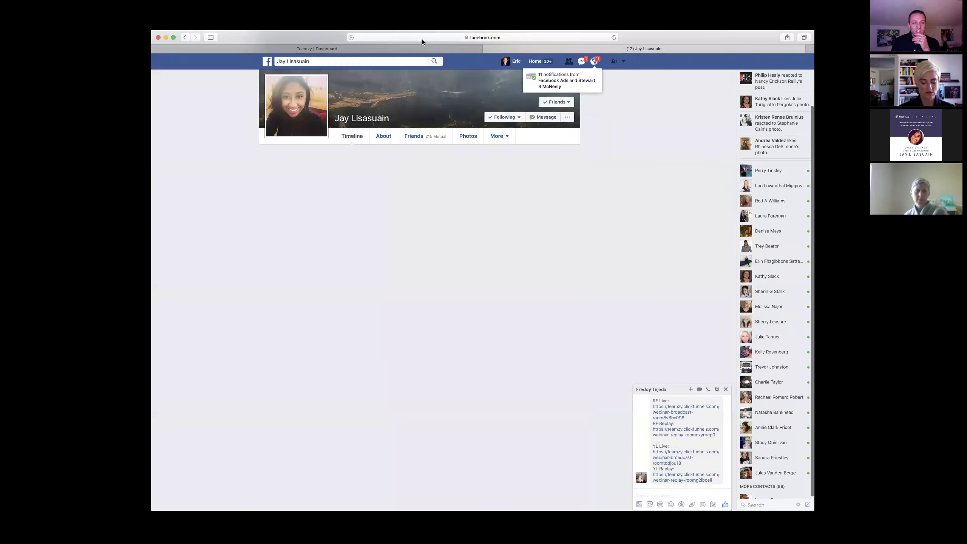
Return to Teamzy, browse the Facebook script ideas, copy the Connect 1 script, and close Script Ideas
left_click(420, 49)
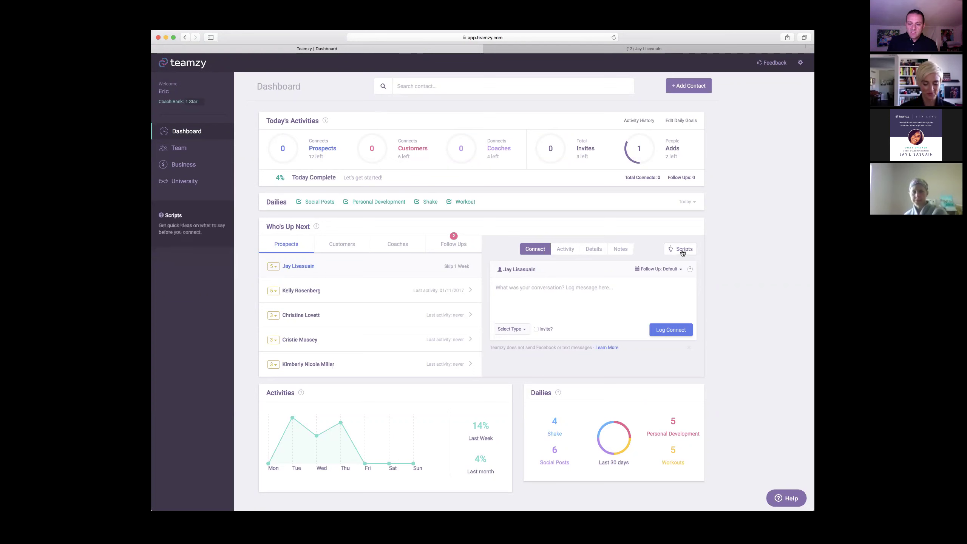
mouse_move(683, 254)
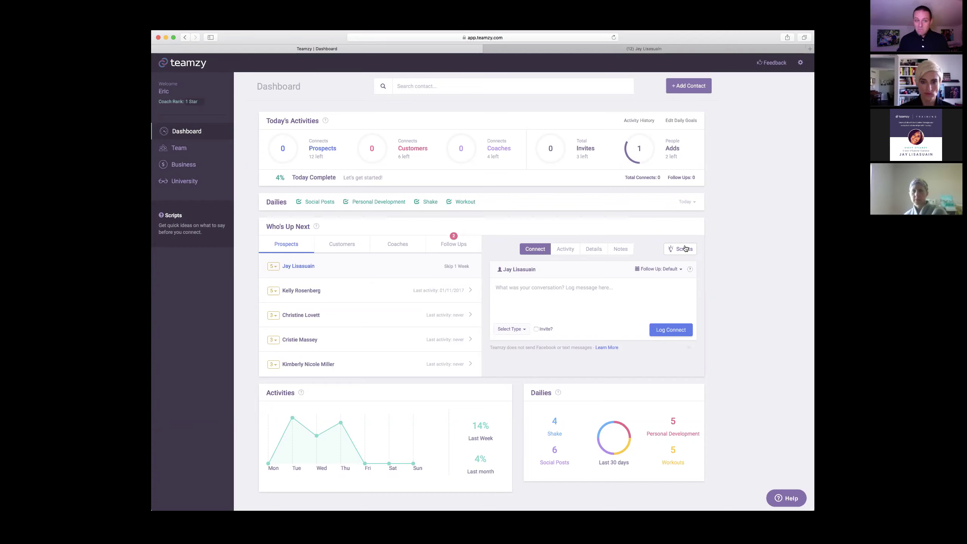
left_click(685, 248)
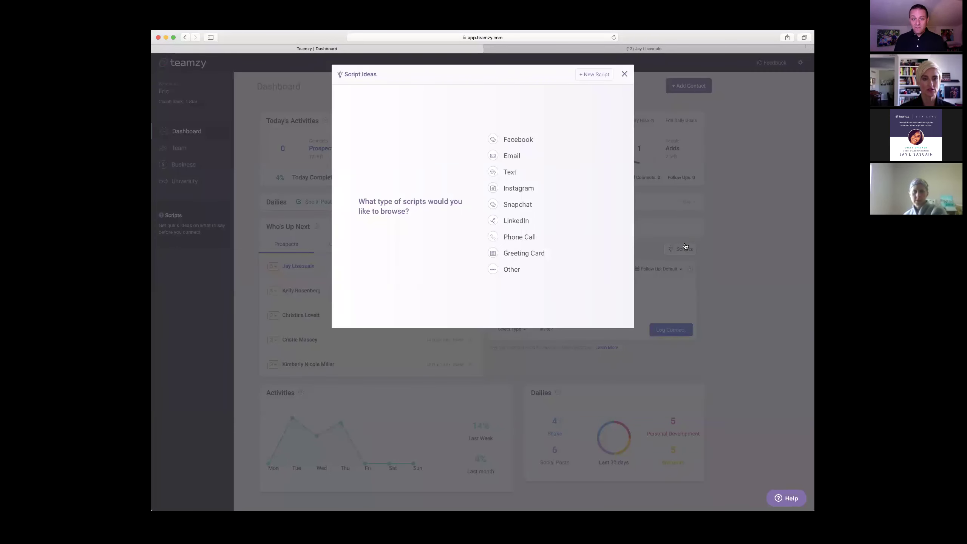
left_click(513, 139)
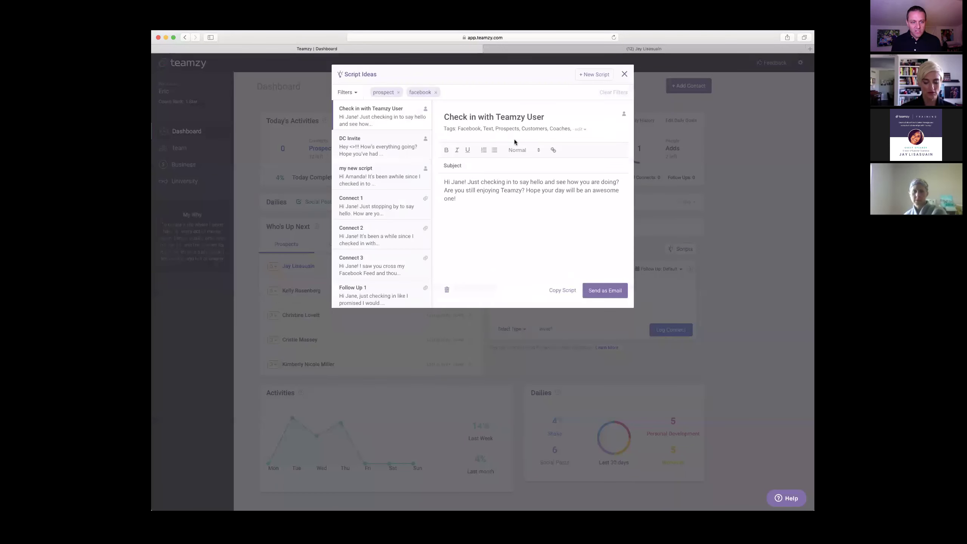
left_click(372, 208)
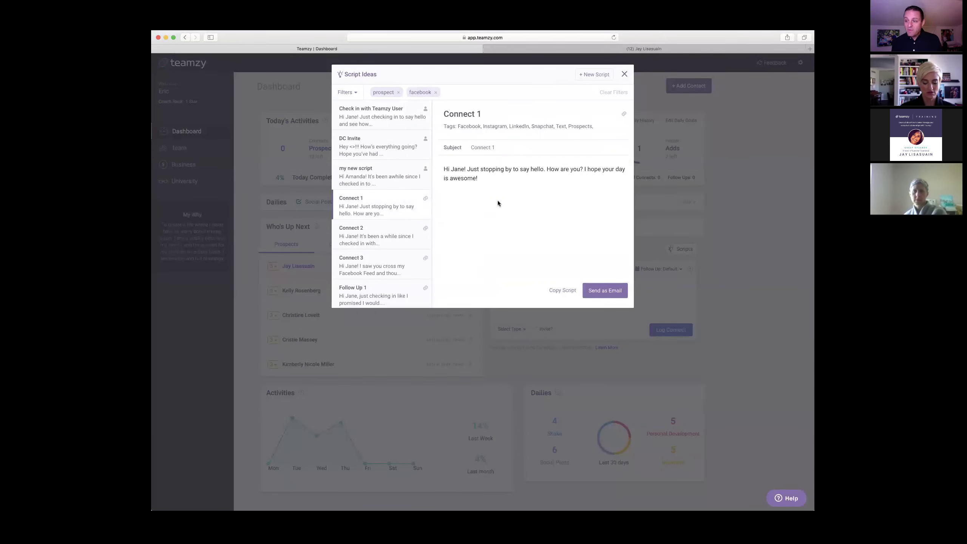
left_click(563, 290)
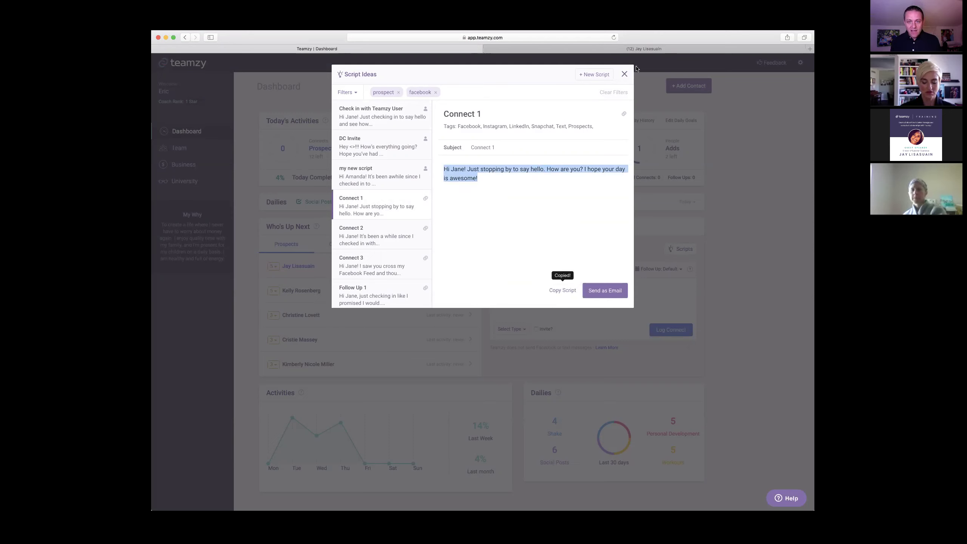
left_click(624, 74)
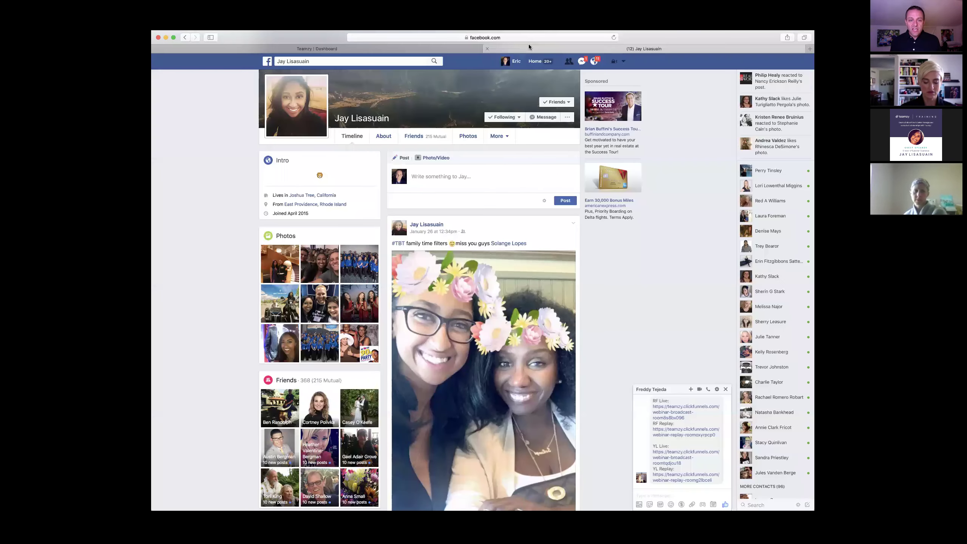
On the prospect's Facebook profile, close the other open chat and paste the copied script into a new message to the prospect
left_click(549, 50)
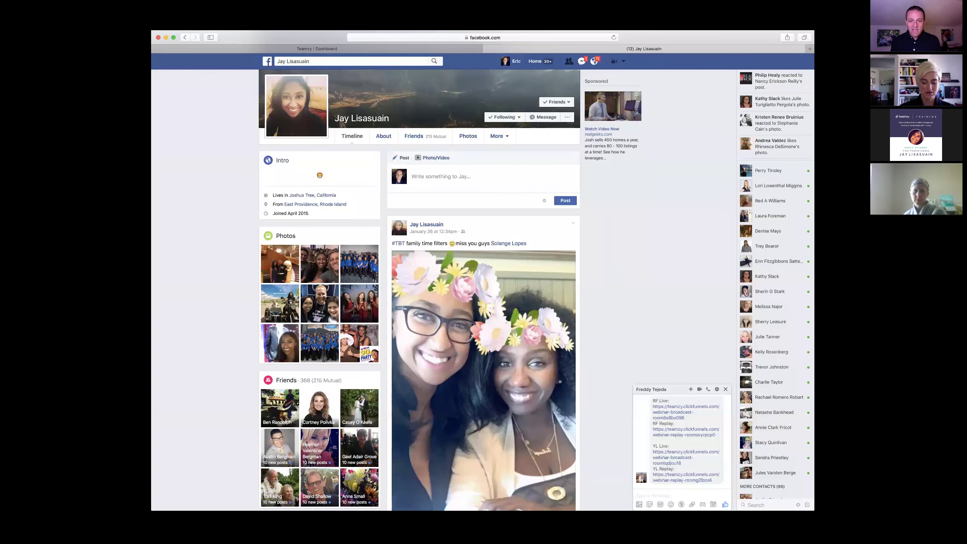
left_click(727, 389)
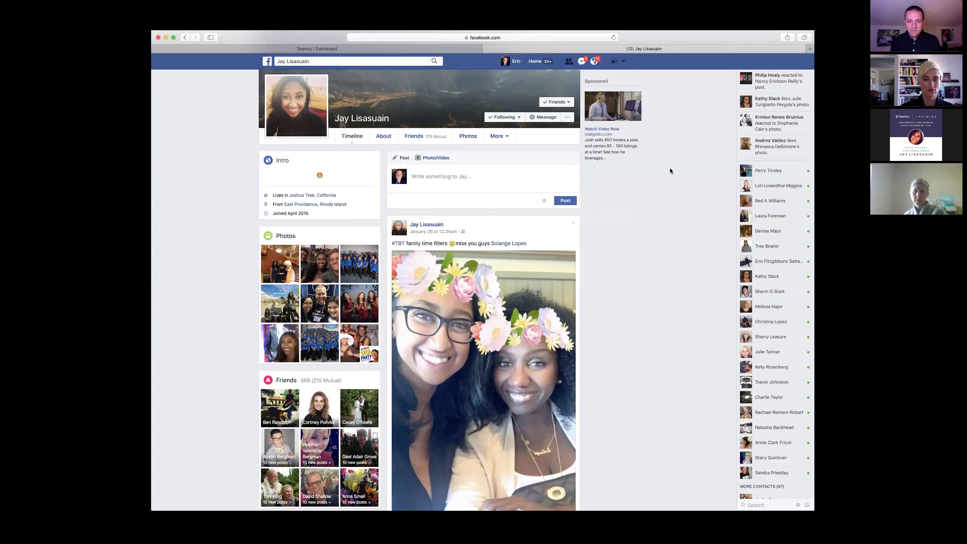
left_click(542, 119)
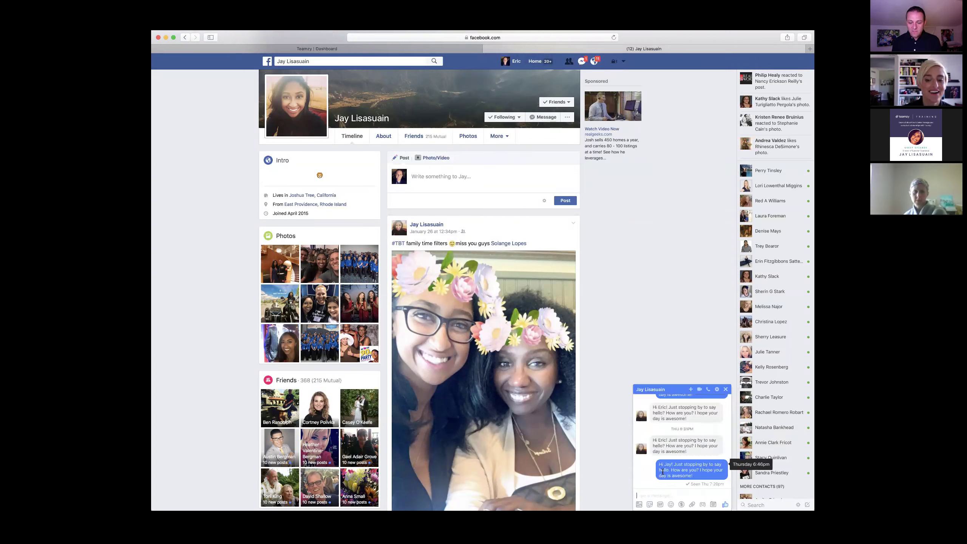
right_click(652, 495)
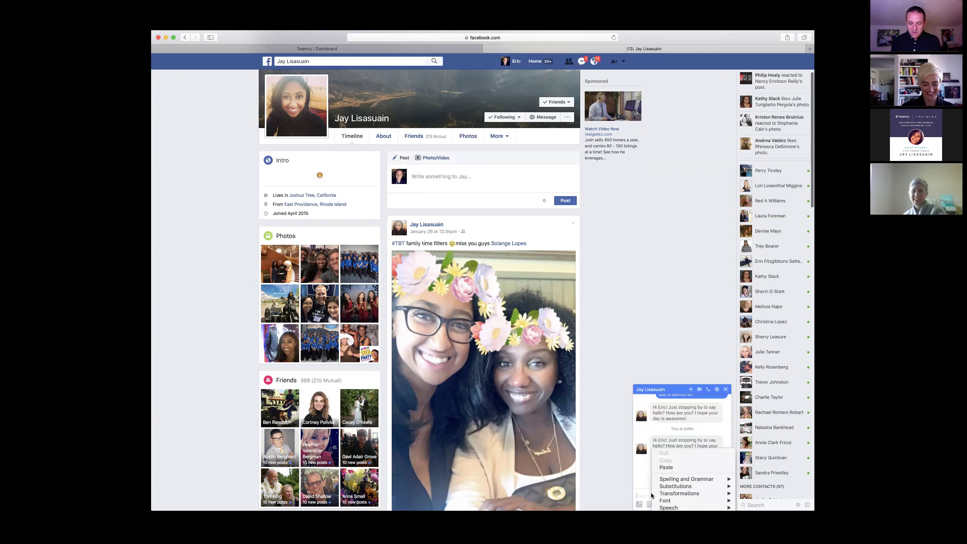
left_click(658, 469)
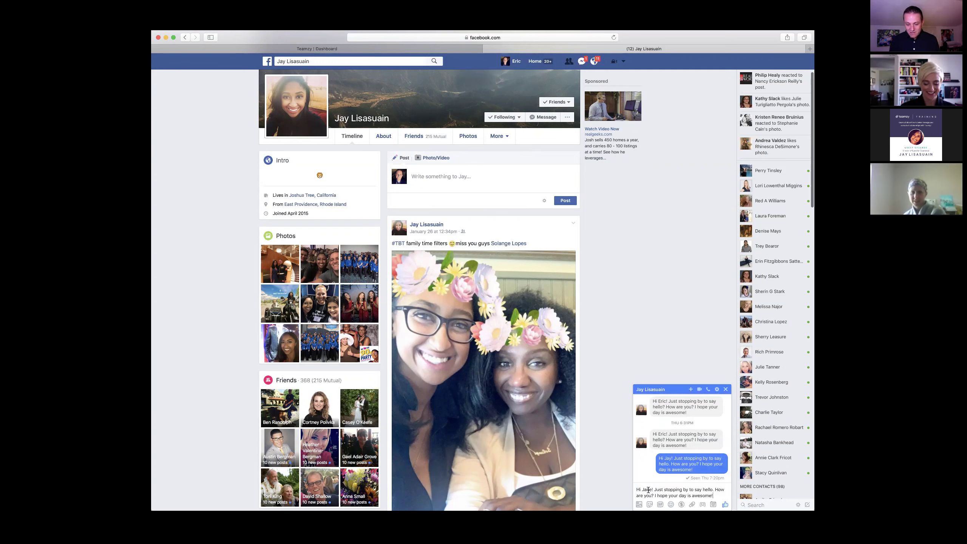
Change the greeting in the pasted message to the prospect's first name and send it
left_click(653, 489)
key("BackSpace")
key("BackSpace")
type("y")
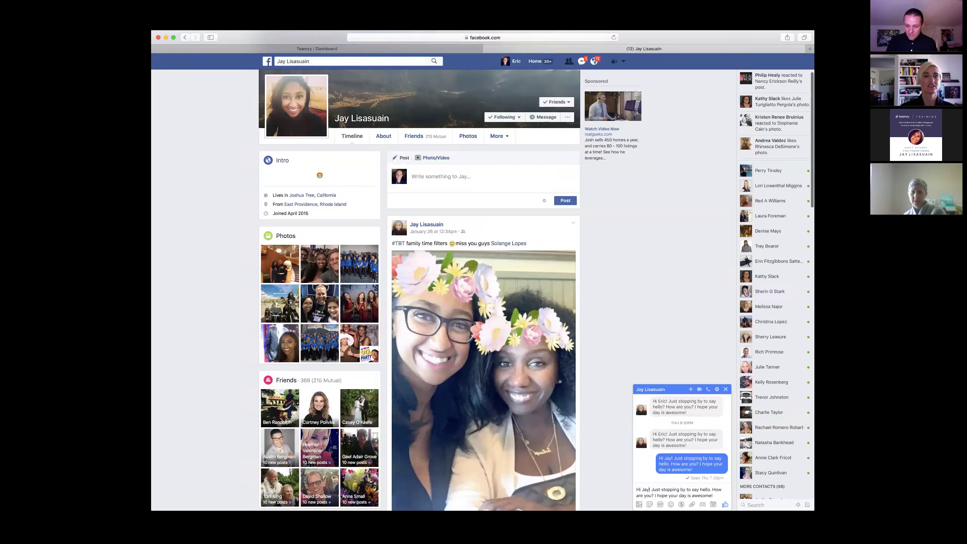
key("Return")
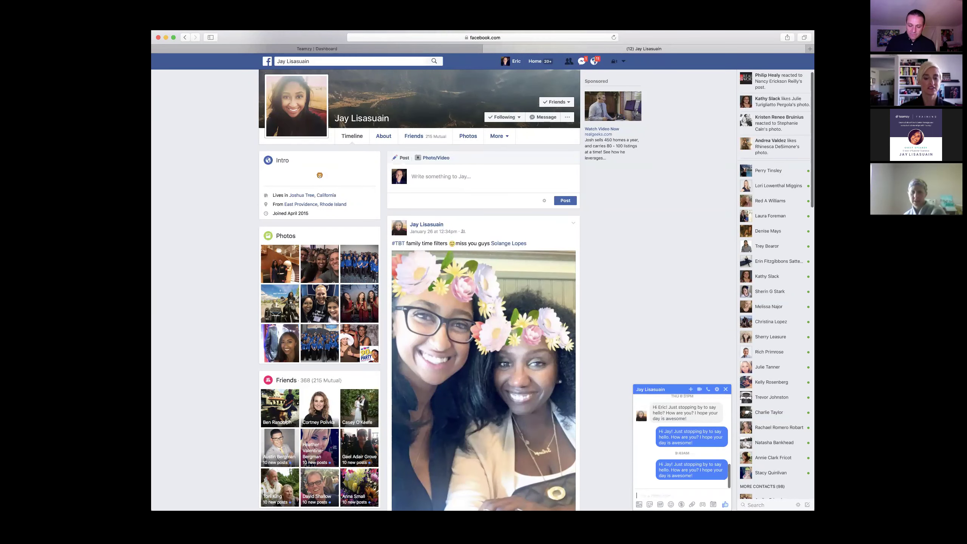
Copy the sent Facebook message into the prospect's Connect conversation box on the Teamzy Dashboard
mouse_move(660, 463)
left_mouse_down()
mouse_move(698, 476)
mouse_move(662, 467)
left_mouse_up()
right_click(661, 467)
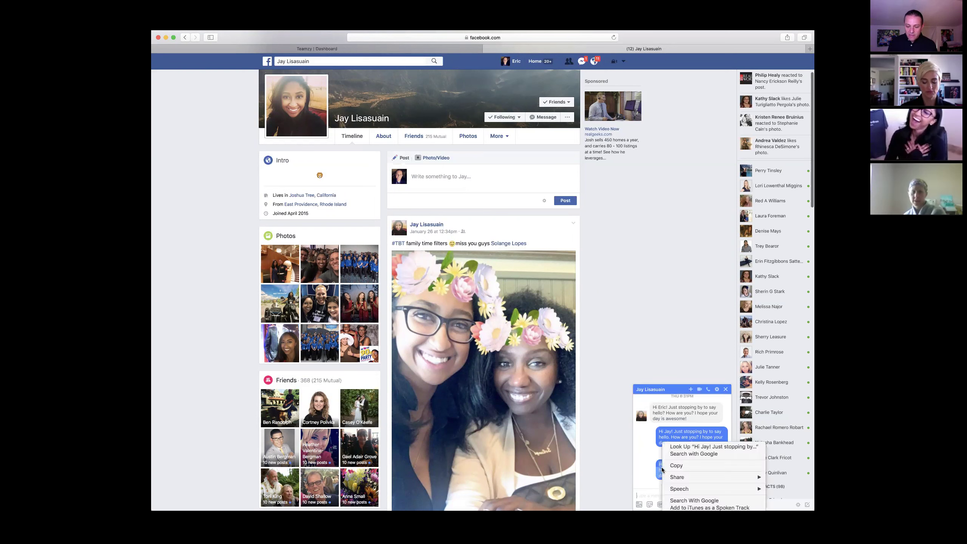
left_click(665, 462)
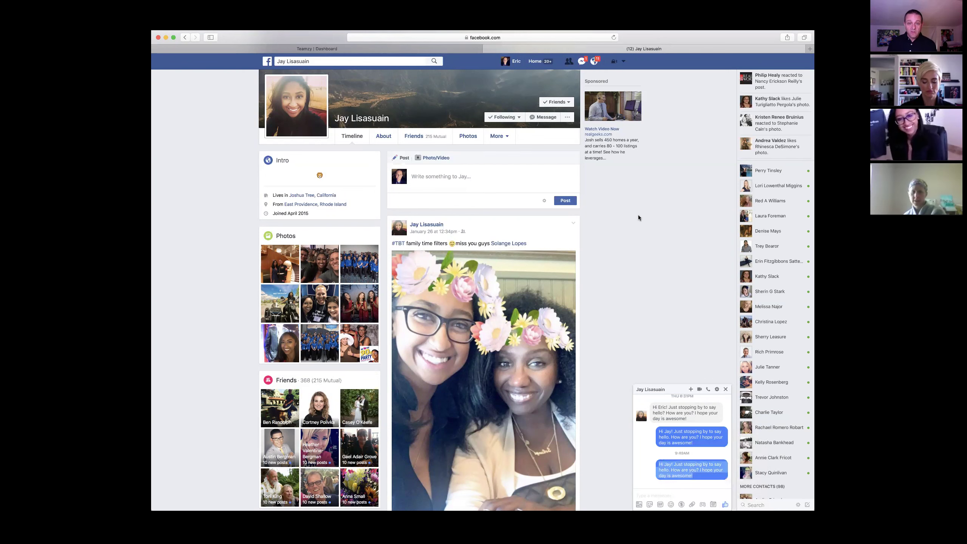
left_click(336, 50)
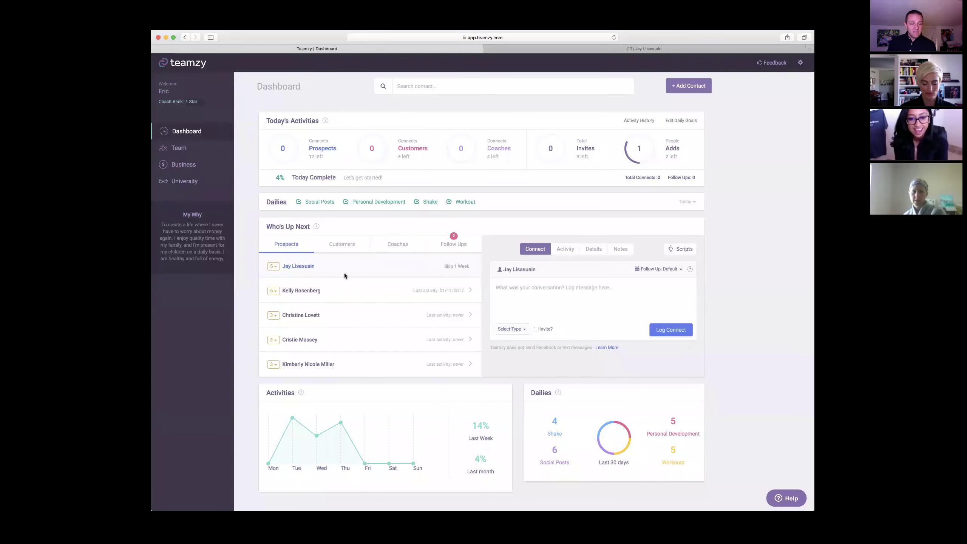
left_click(501, 286)
right_click(503, 284)
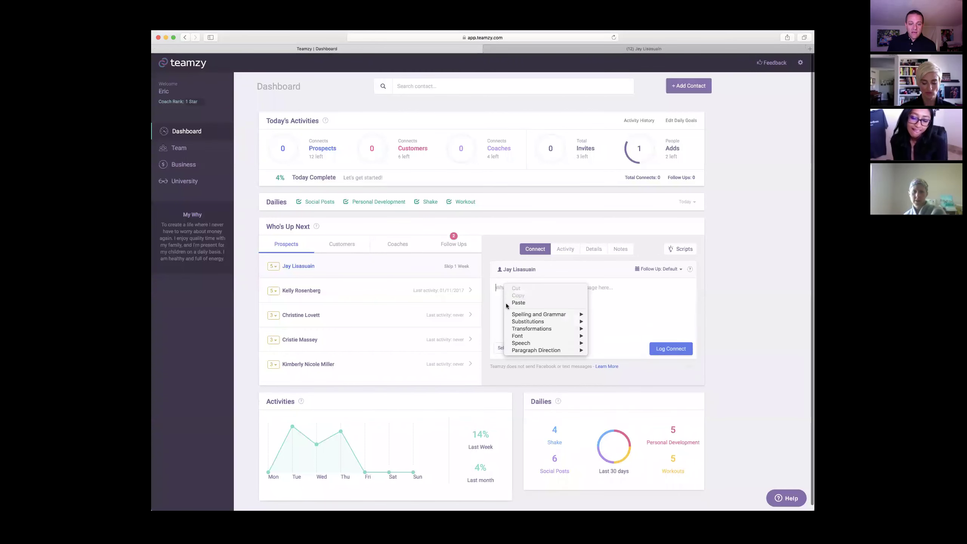
left_click(508, 302)
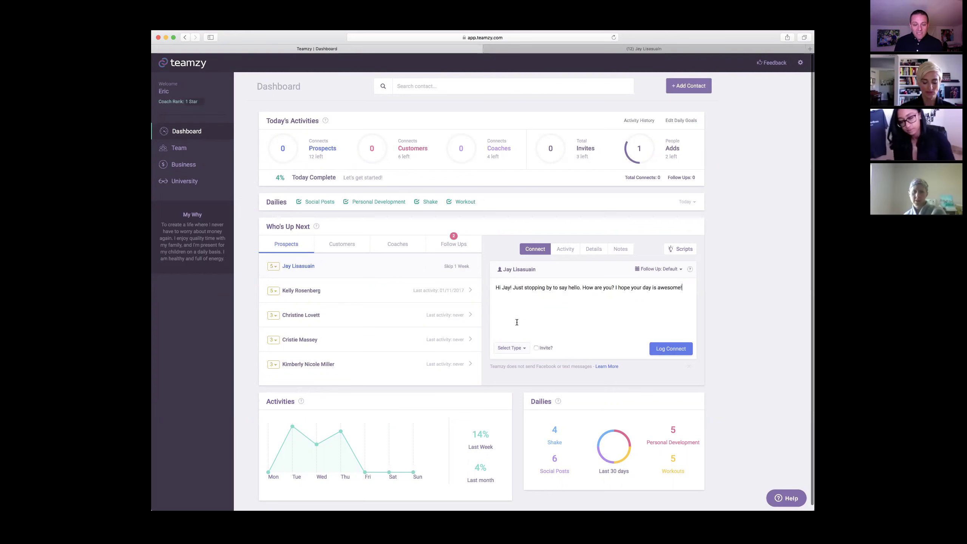
Set the connect type to Facebook Message and log the connect for the prospect
left_click(520, 348)
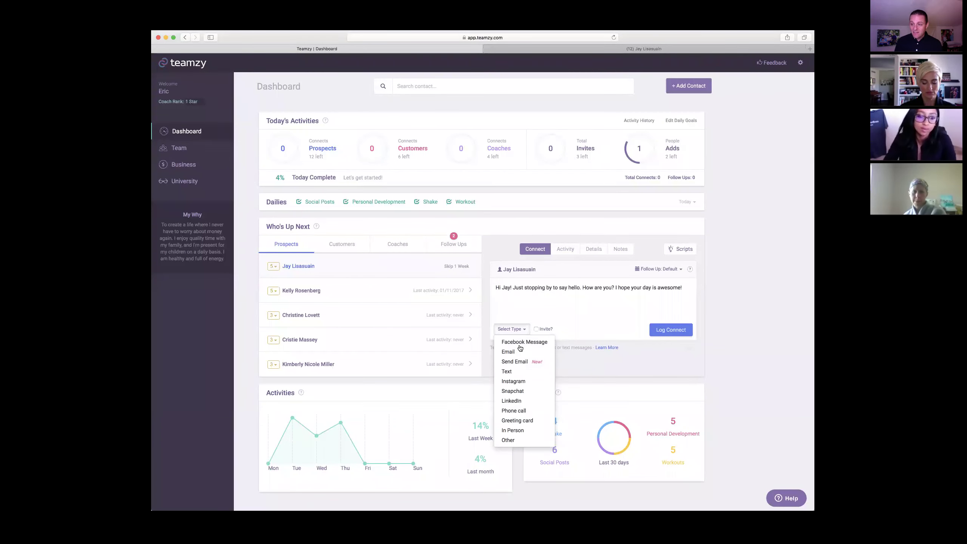
left_click(520, 342)
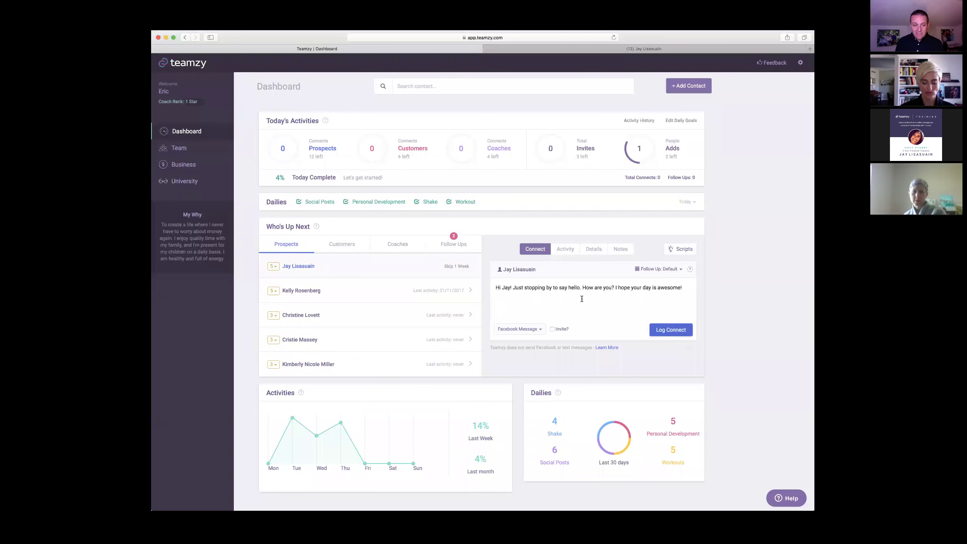
left_click(669, 330)
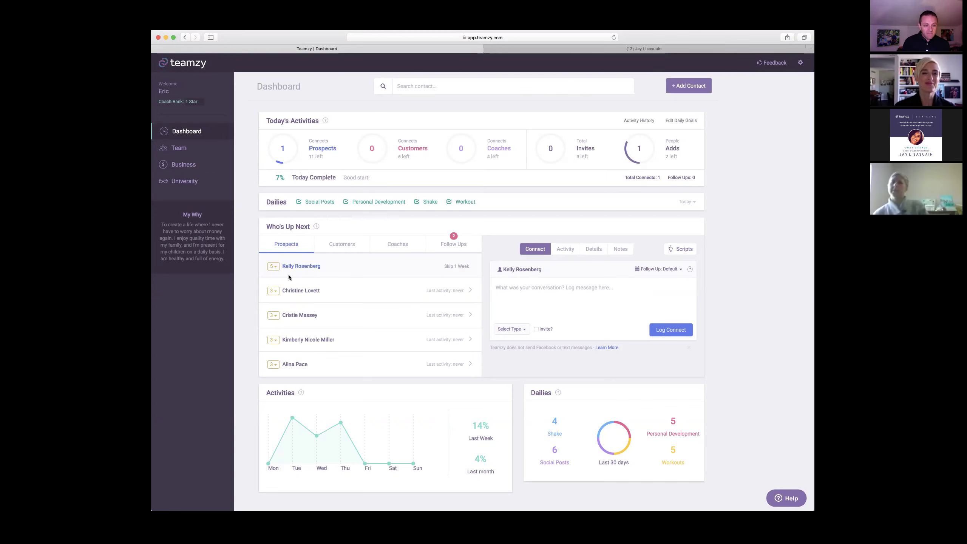
Look over the Prospects connects in Today's Activities and show the Customers list under Who's Up Next
mouse_move(296, 156)
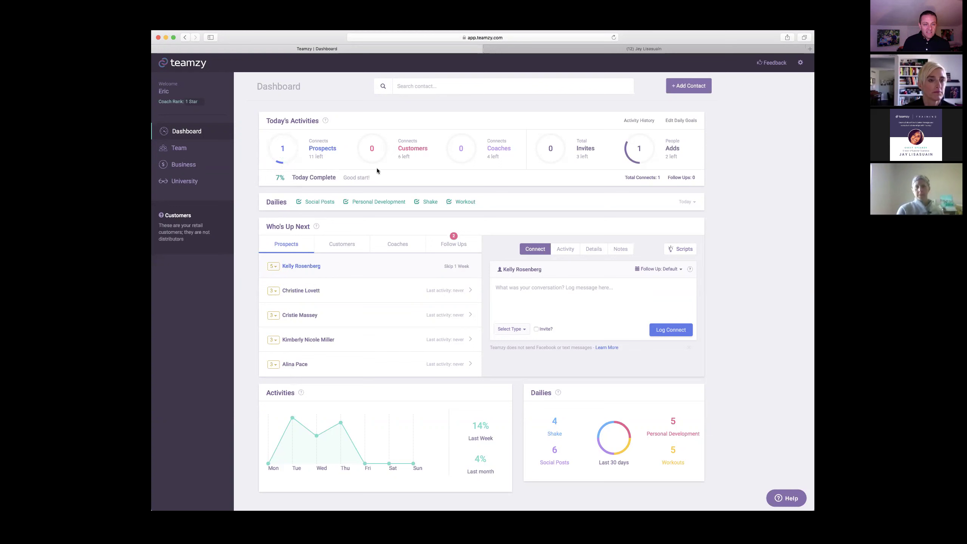
left_click(337, 244)
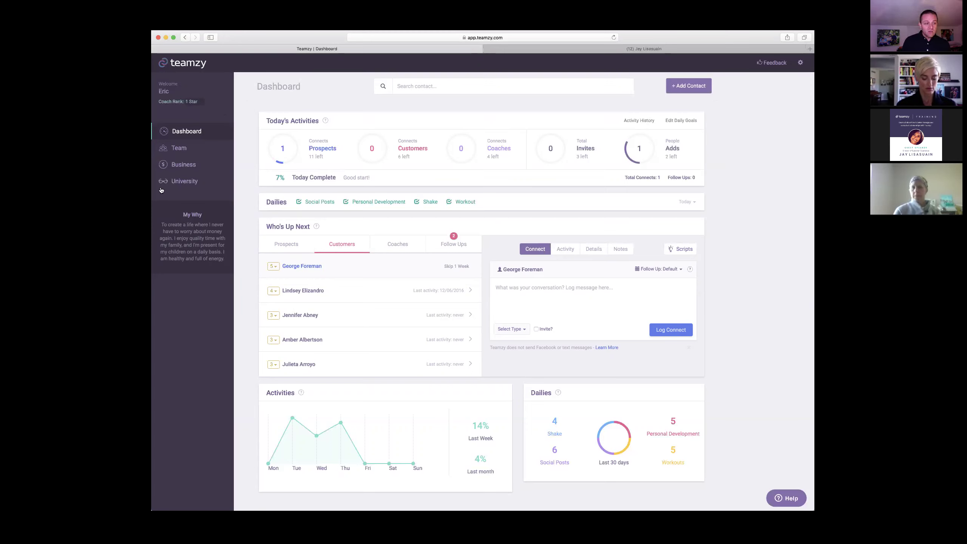
Open the University, look through the FAQs for Team Beachbody, and return to the Teamzy Dashboard
left_click(176, 184)
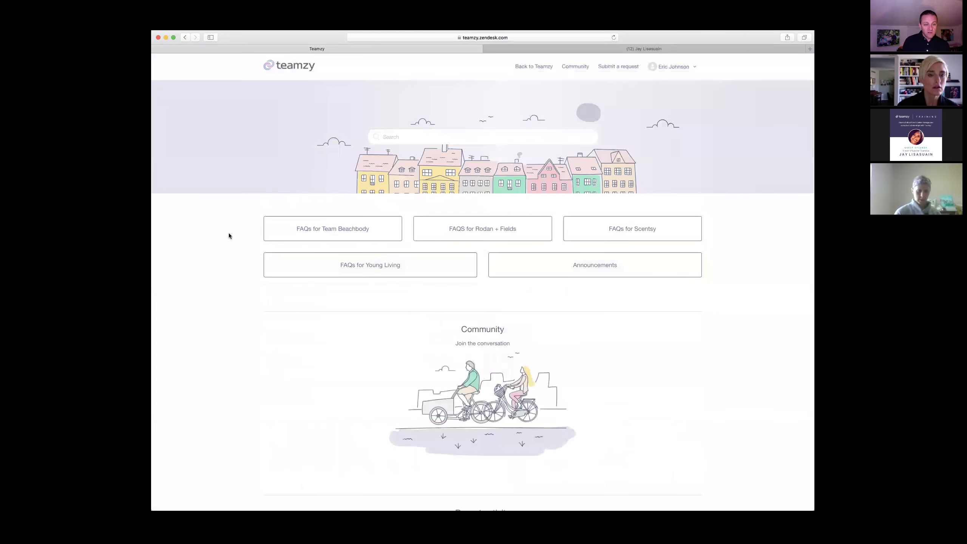
left_click(311, 230)
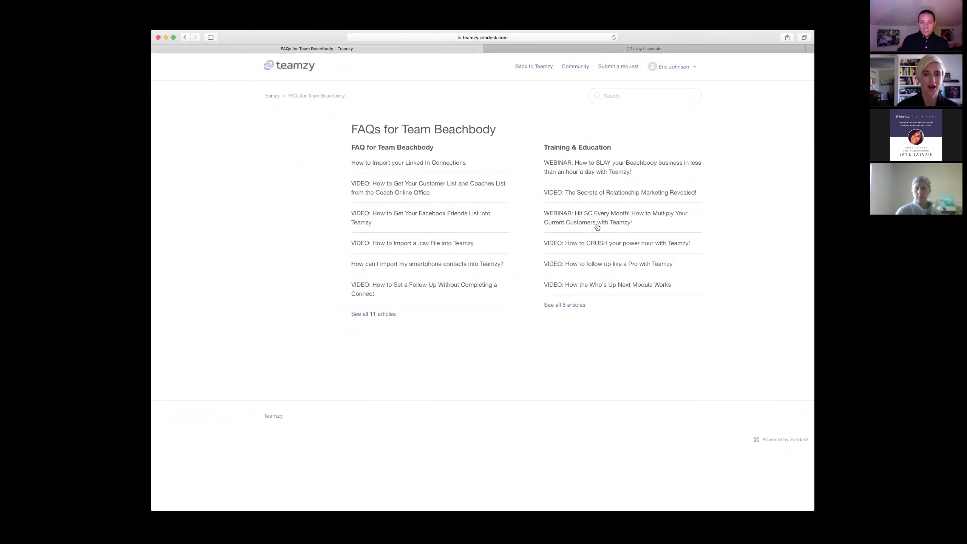
left_click(537, 67)
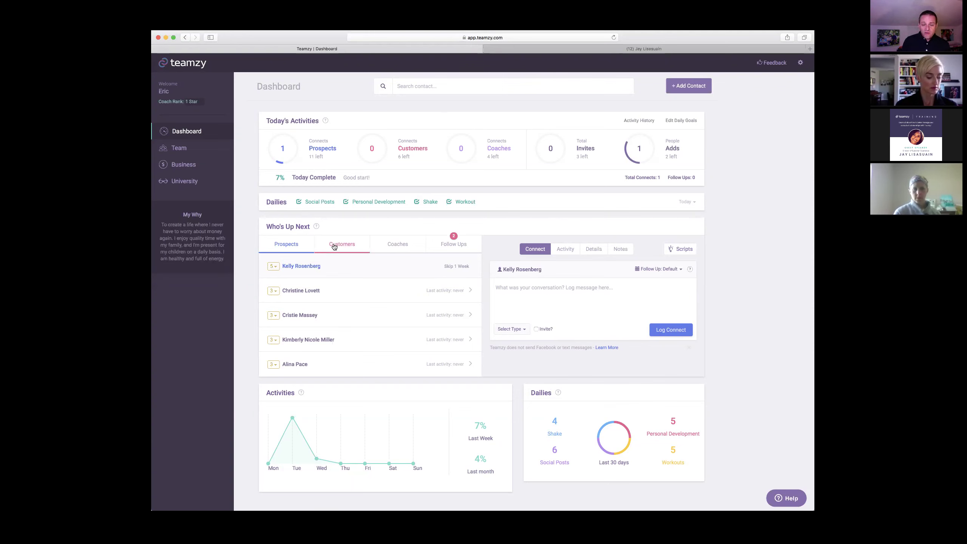
Show the Coaches list under Who's Up Next and look at the Coaches connects in Today's Activities
left_click(387, 248)
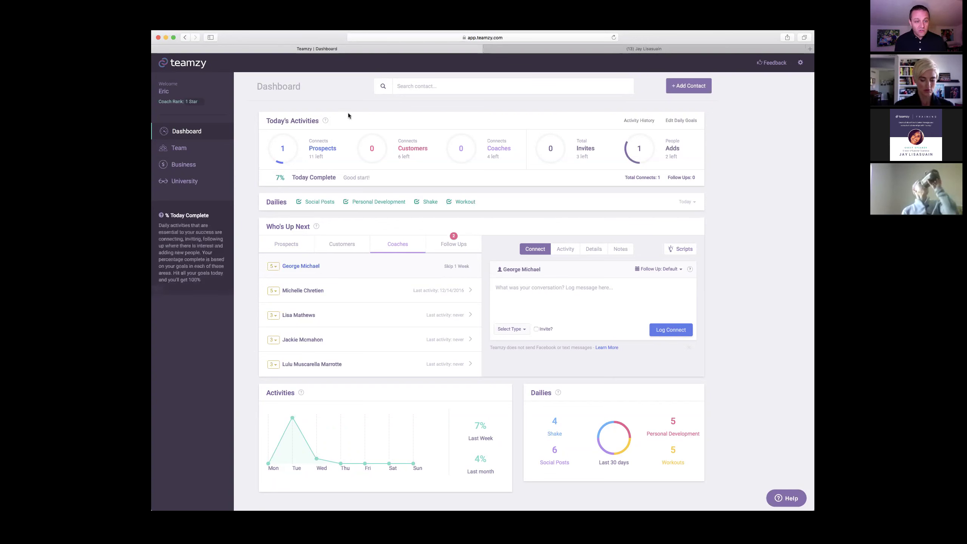
mouse_move(465, 160)
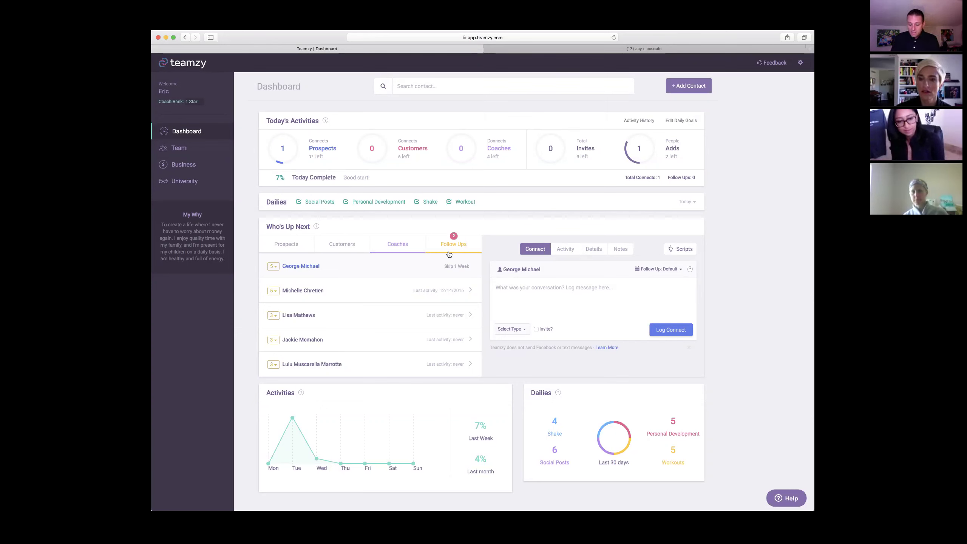
Search the contacts for the prospect by first name and open the first matching contact's record
left_click(434, 86)
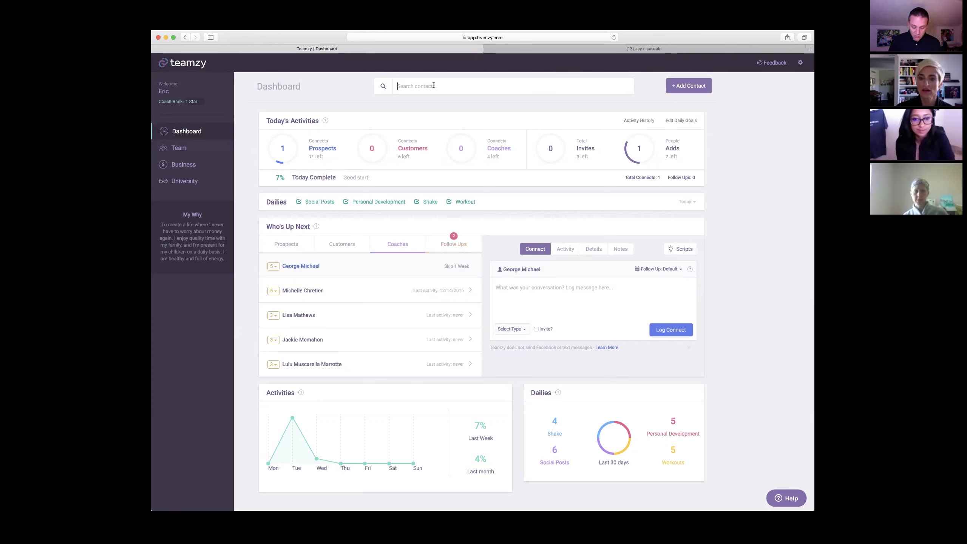
type("jay")
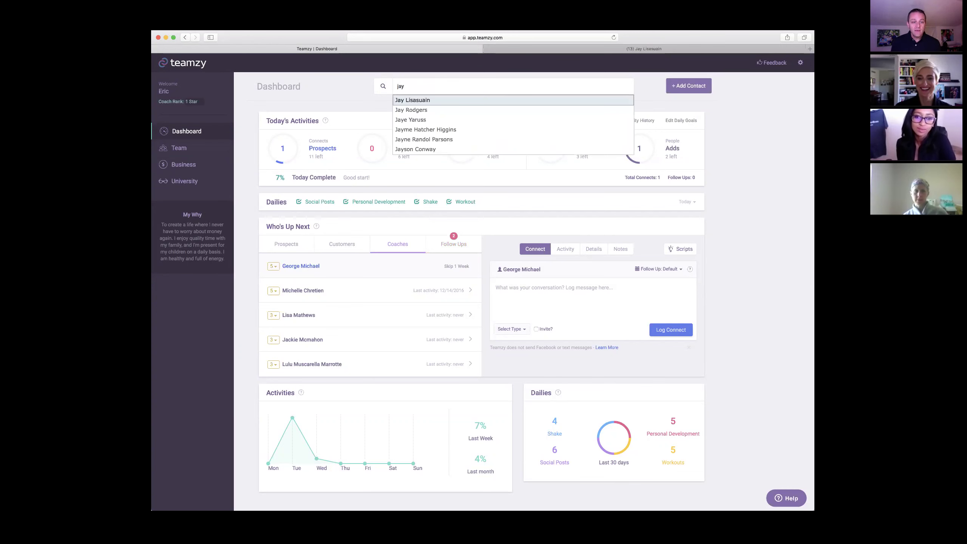
left_click(432, 98)
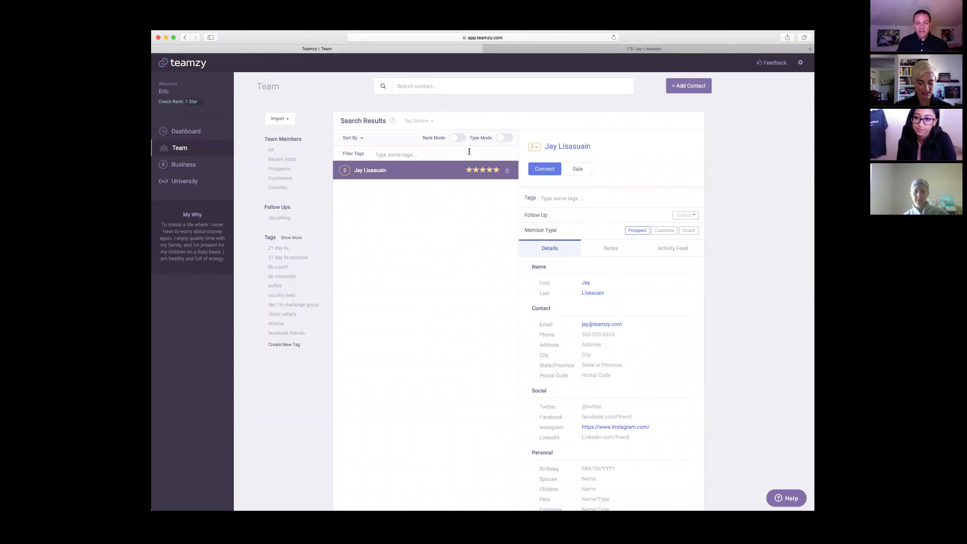
Start a connect for the prospect with the message "21 Day Fix" and set its type to Email
left_click(542, 174)
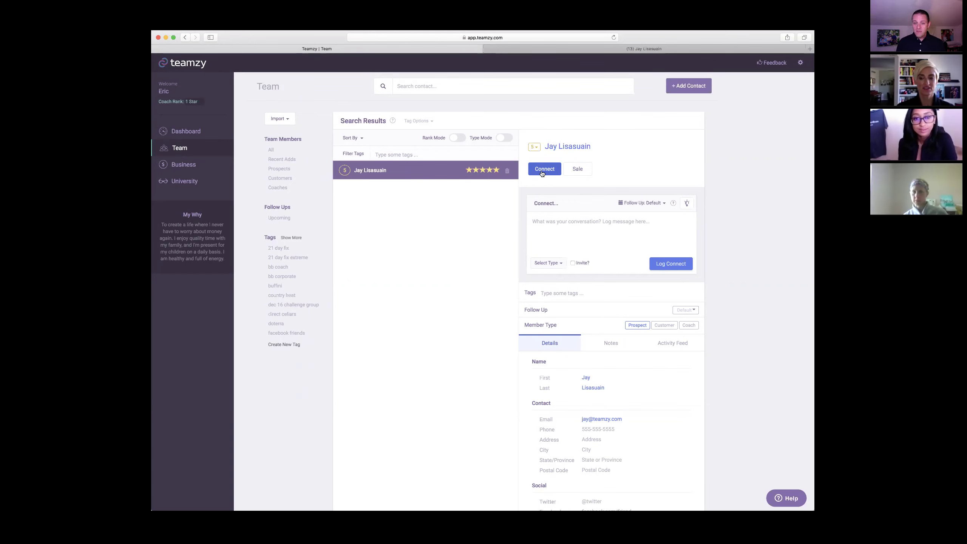
left_click(549, 222)
type("21 Day Fix")
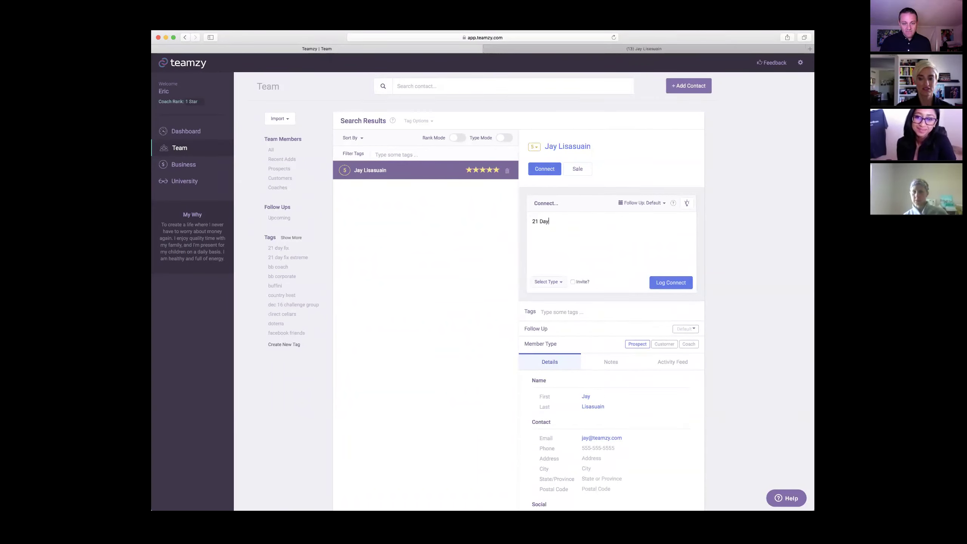
left_click(554, 281)
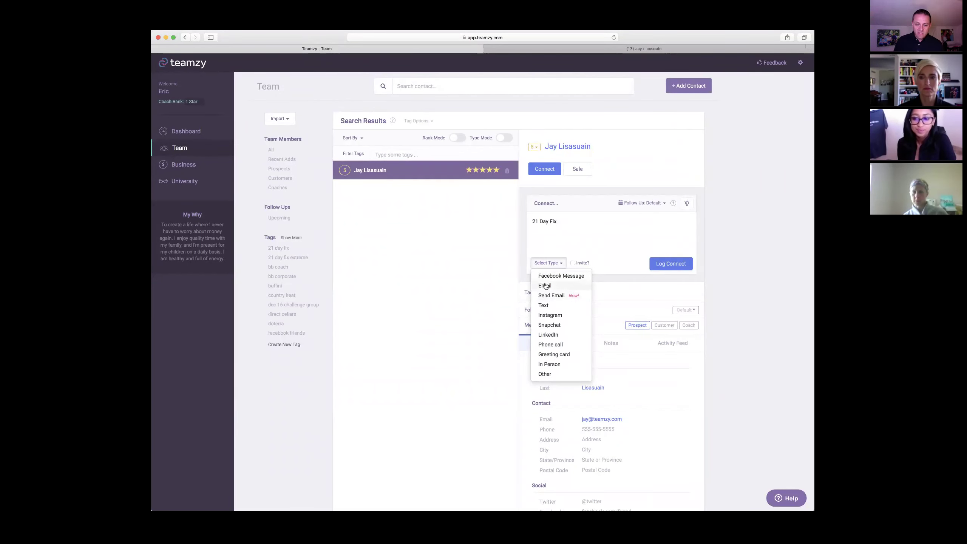
left_click(545, 286)
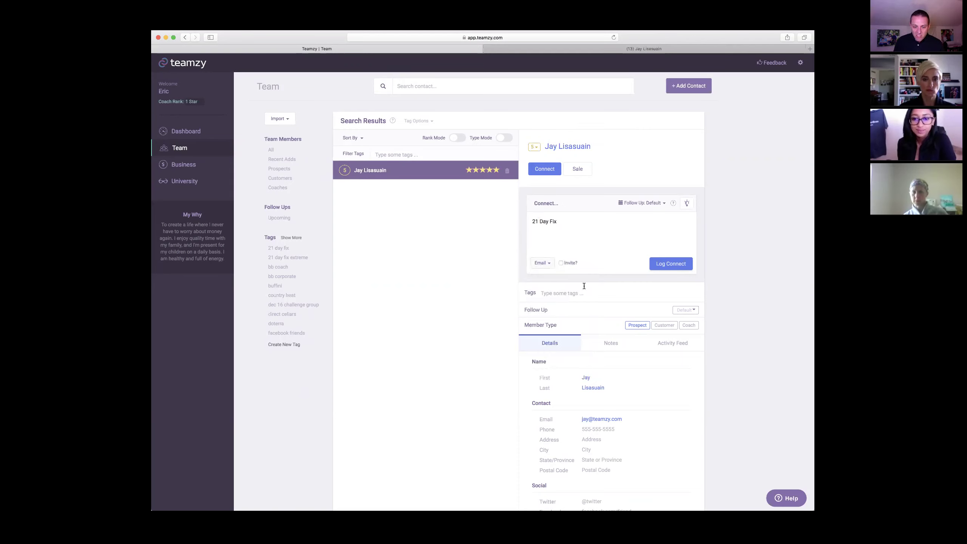
Mark the connect as a Challenge Group invite, set the follow up to Tomorrow and log the connect
left_click(561, 263)
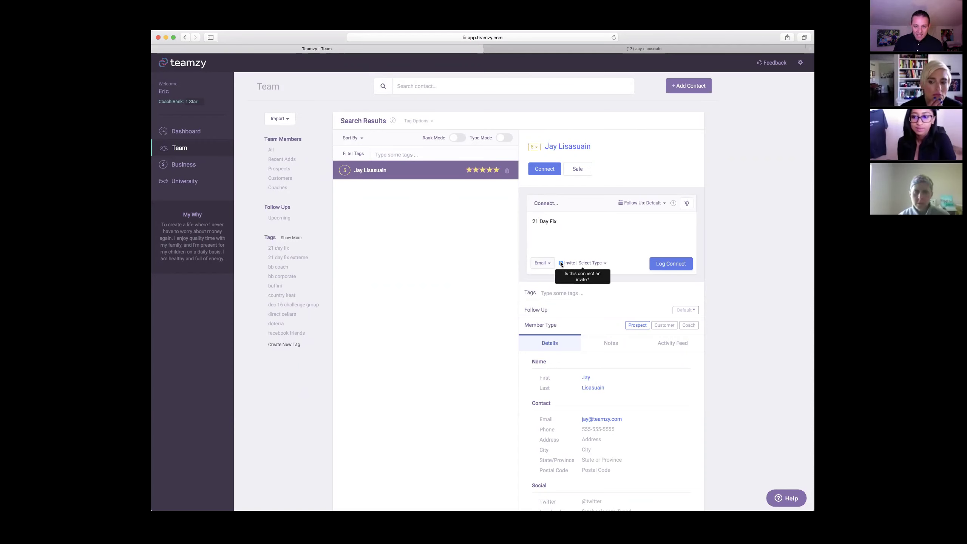
left_click(601, 267)
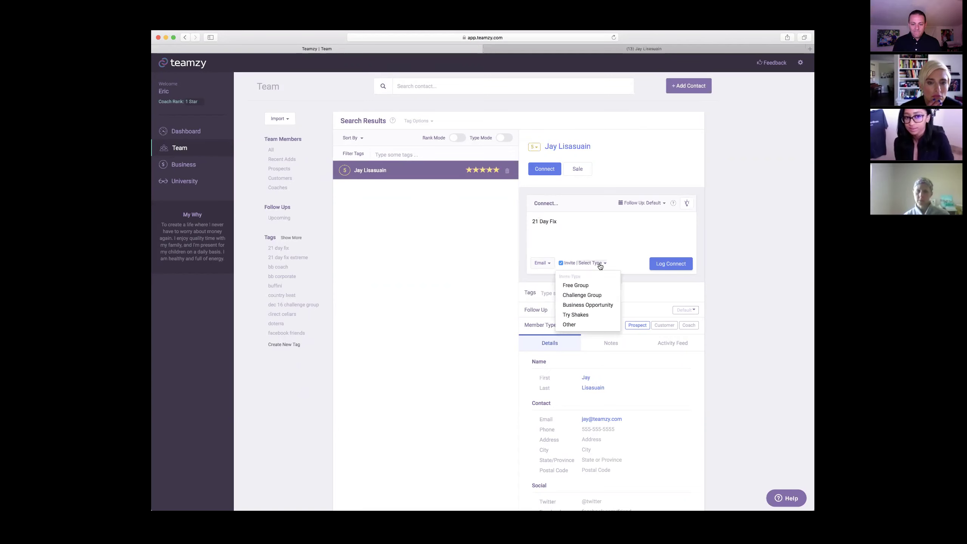
left_click(600, 297)
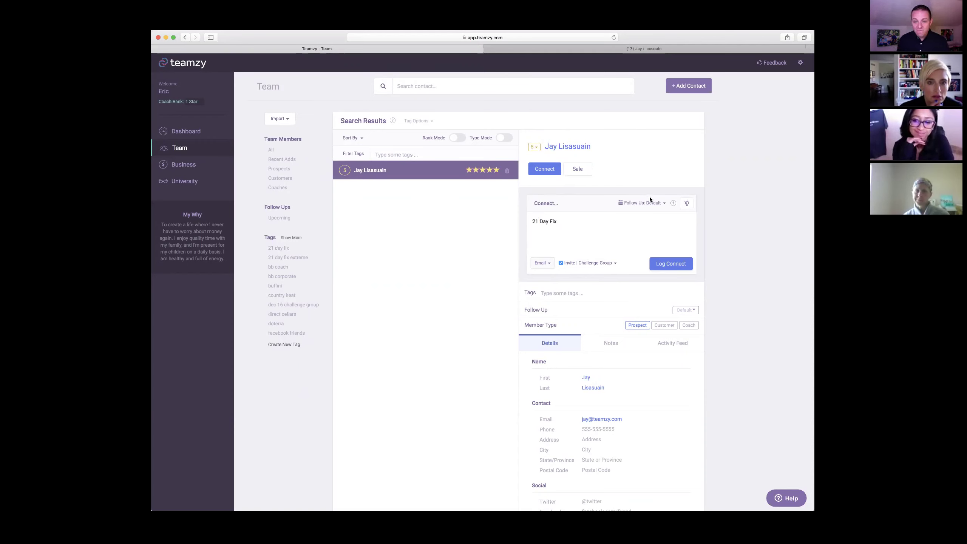
left_click(663, 203)
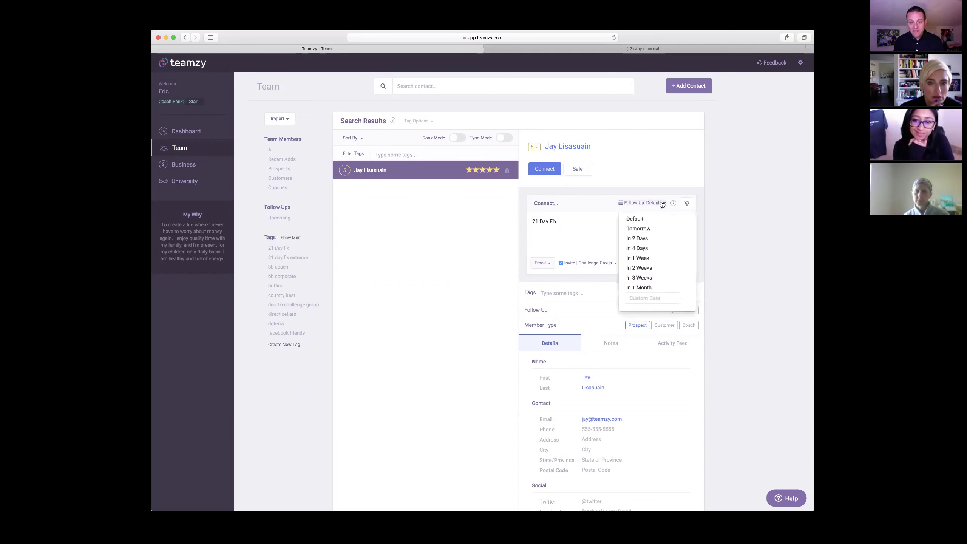
left_click(650, 229)
left_click(666, 263)
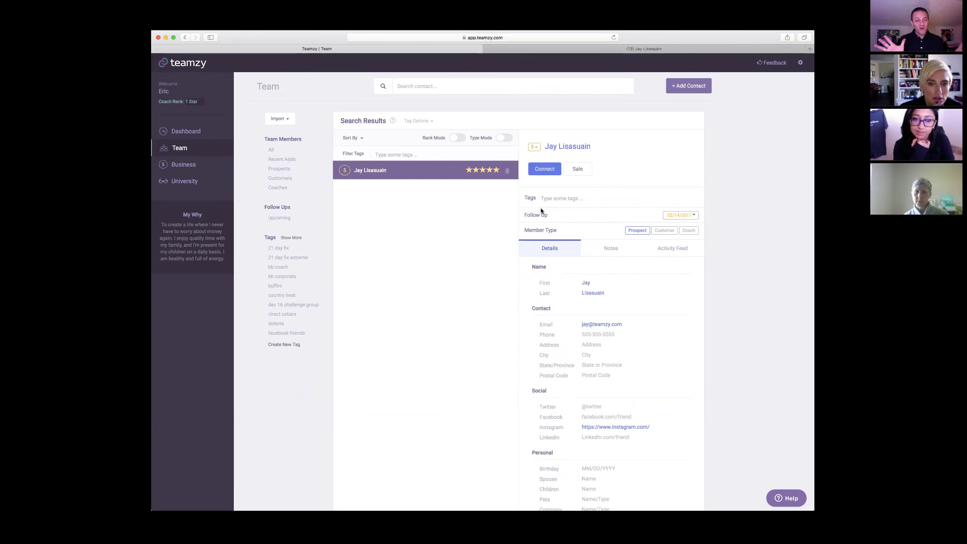
Return to the Dashboard and select the prospect due for follow up tomorrow in the Follow Ups list
left_click(198, 132)
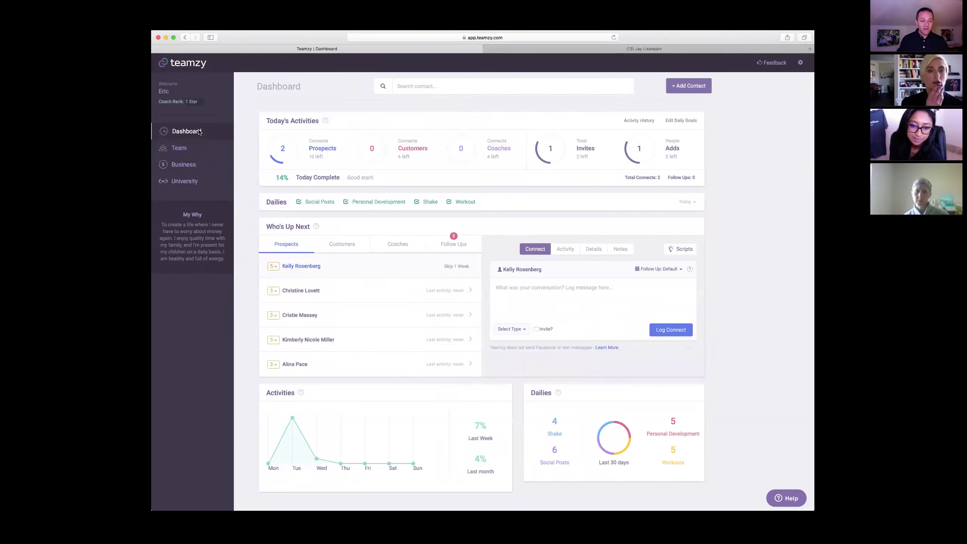
left_click(450, 248)
left_click(308, 317)
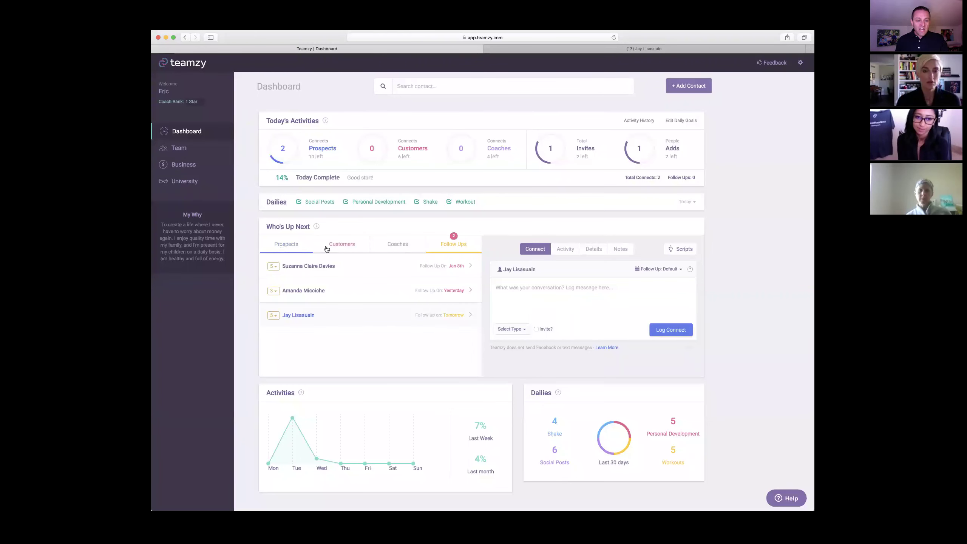
left_click(448, 246)
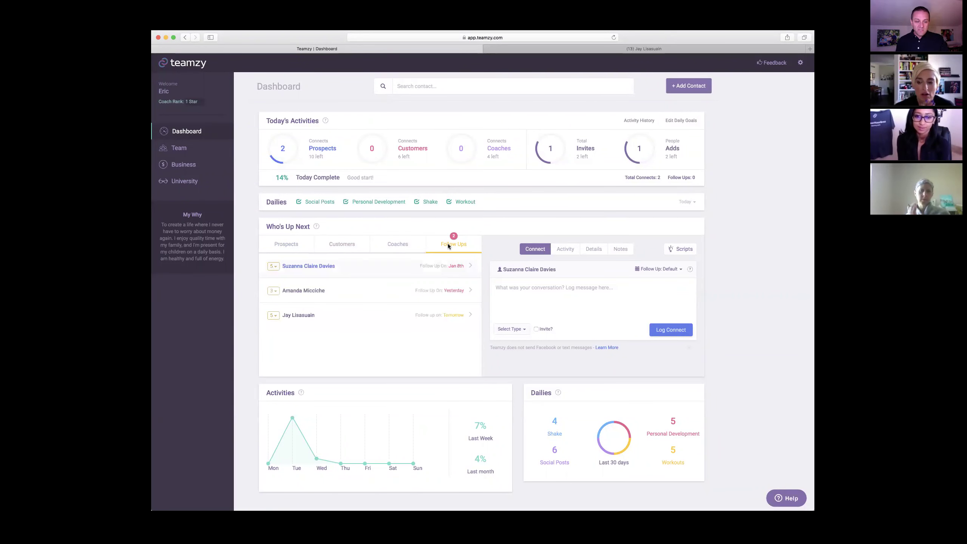
left_click(303, 318)
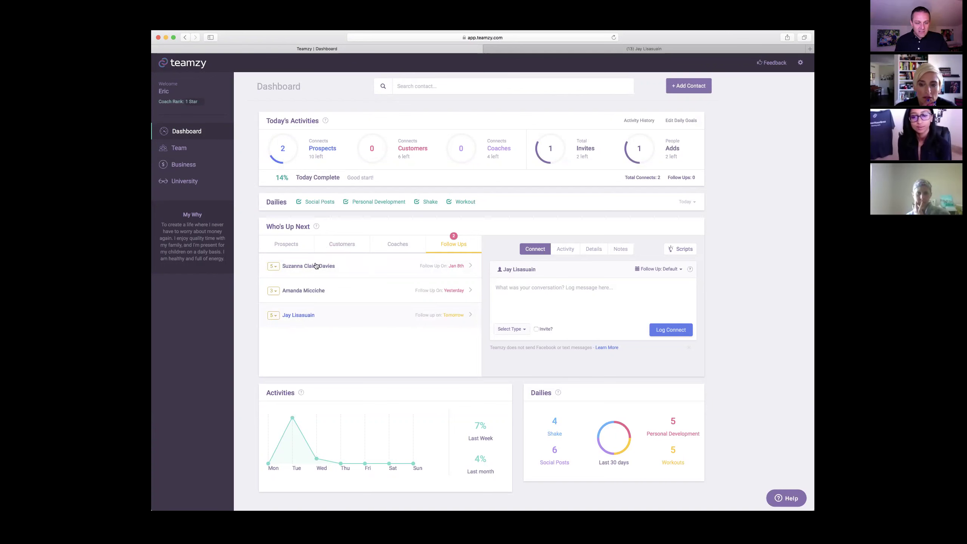
left_click(532, 302)
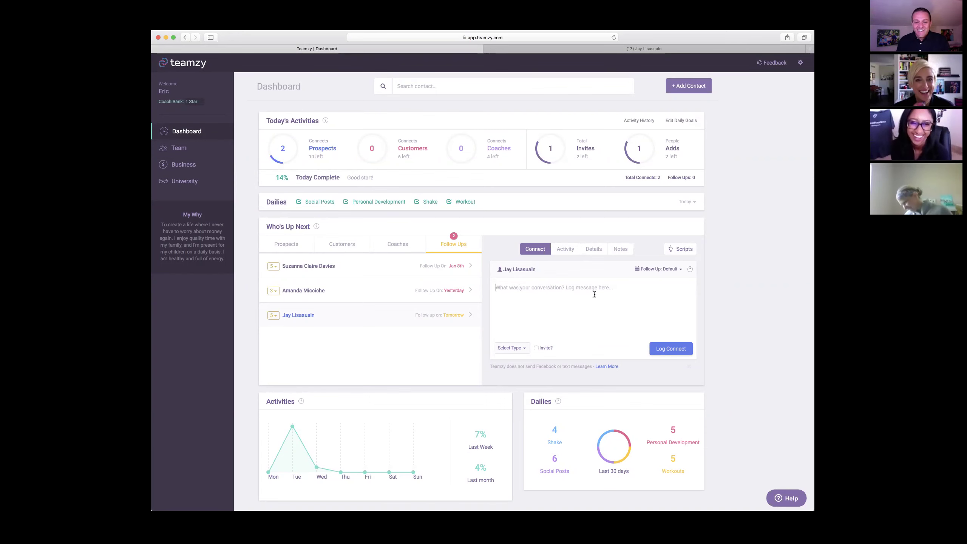
Browse the Facebook scripts, copy the Follow Up 1 script and close Script Ideas
left_click(676, 250)
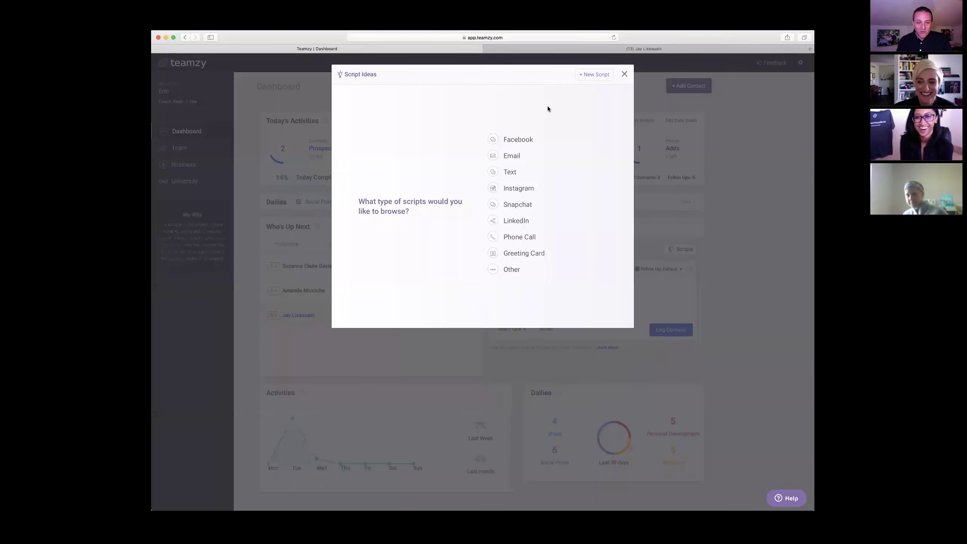
left_click(517, 139)
scroll(344, 201, "down", 3)
left_click(352, 201)
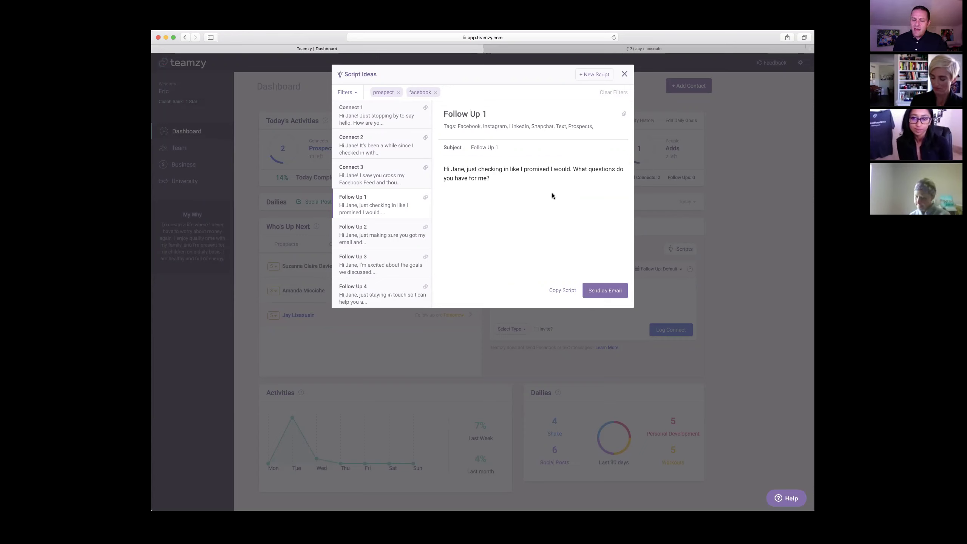
left_click(558, 291)
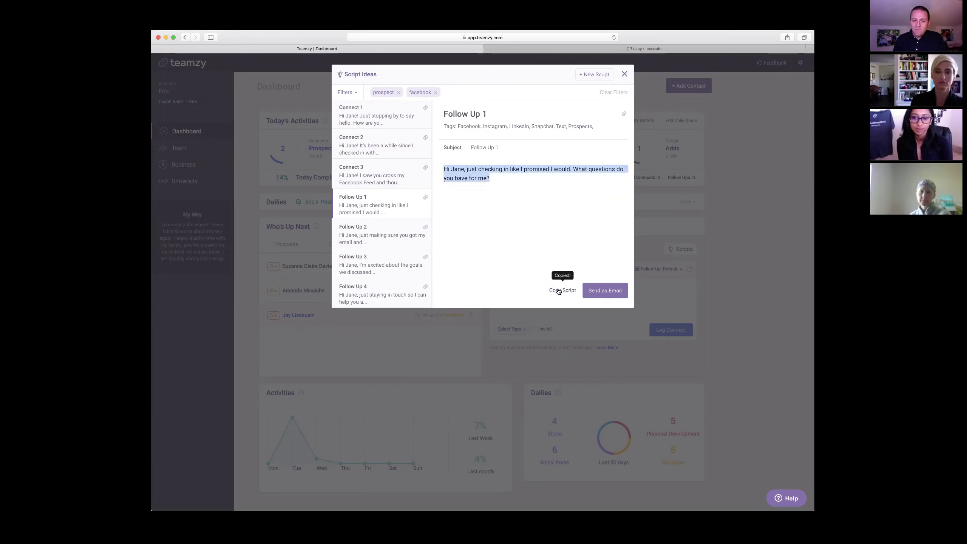
right_click(454, 176)
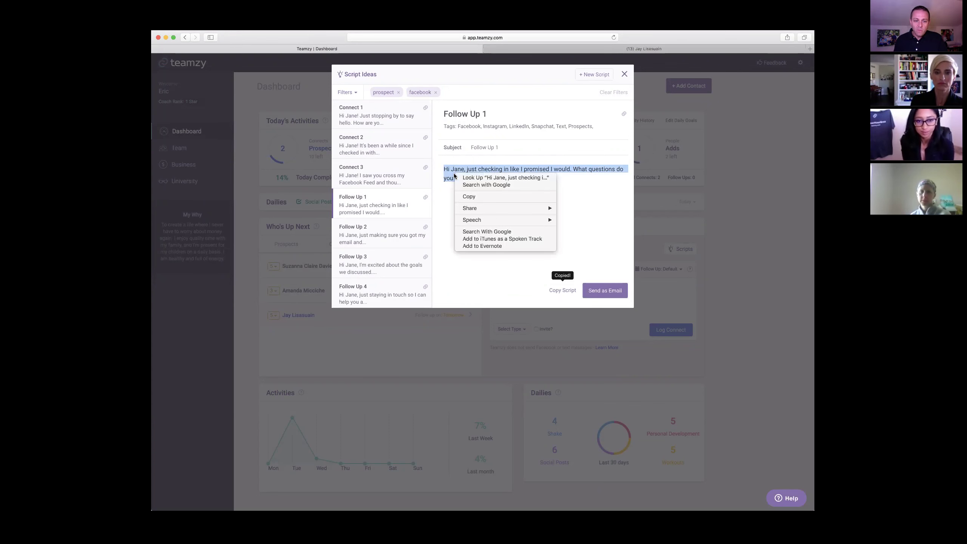
left_click(469, 196)
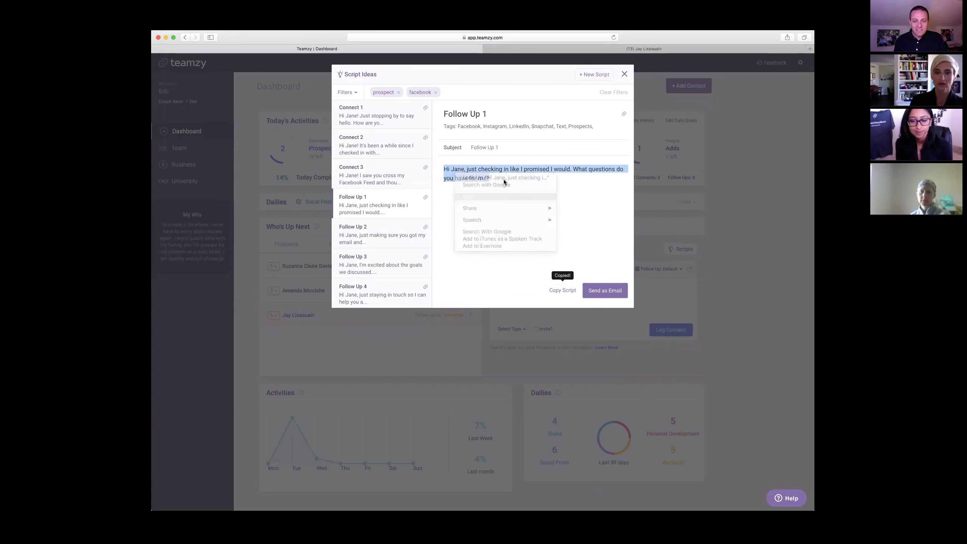
left_click(625, 75)
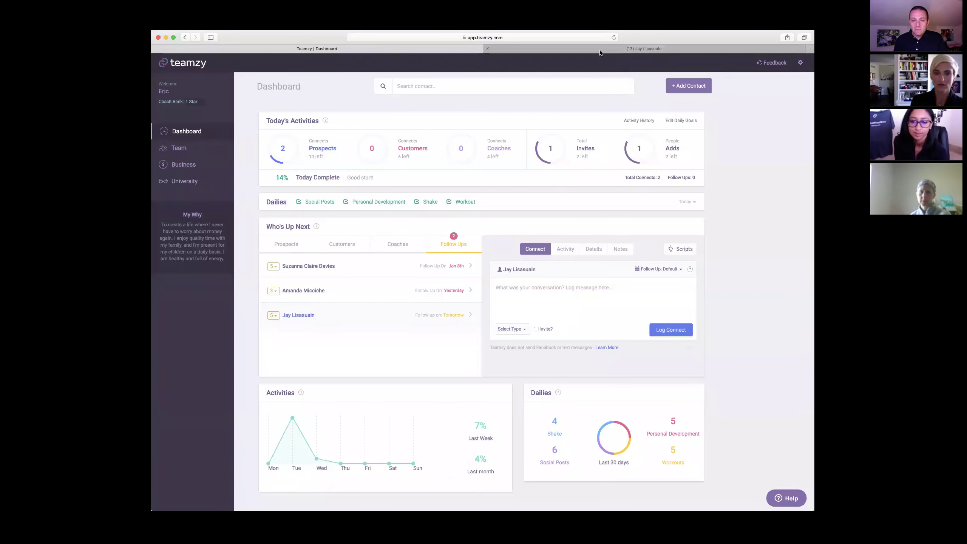
Switch to the prospect's Facebook page, paste the copied Follow Up 1 script into the chat and send it
left_click(643, 48)
left_click(649, 497)
right_click(641, 494)
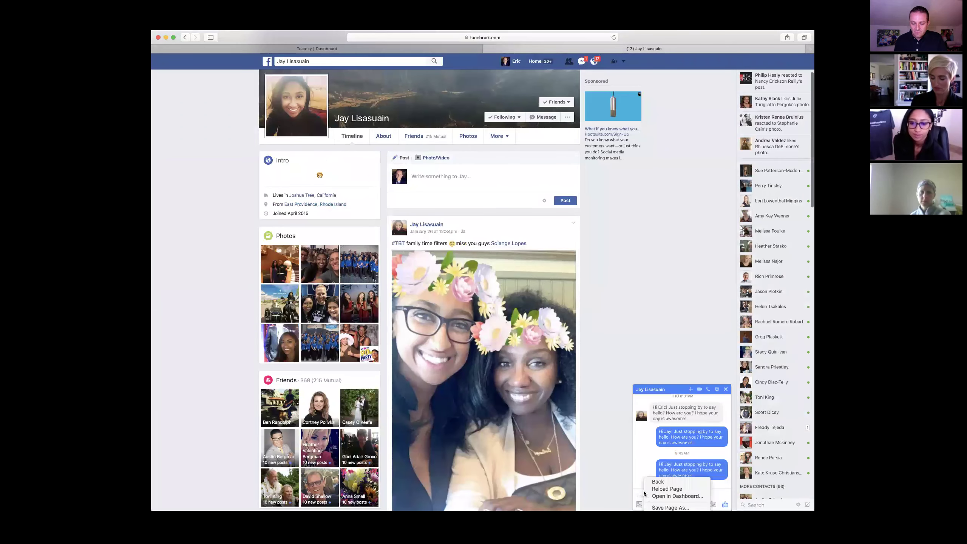
left_click(640, 496)
right_click(641, 495)
left_click(654, 467)
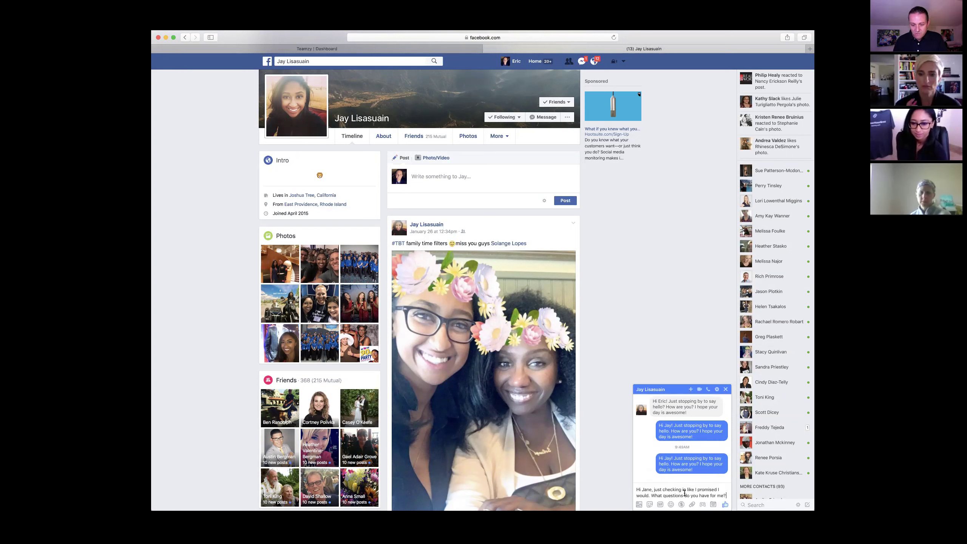
key("Return")
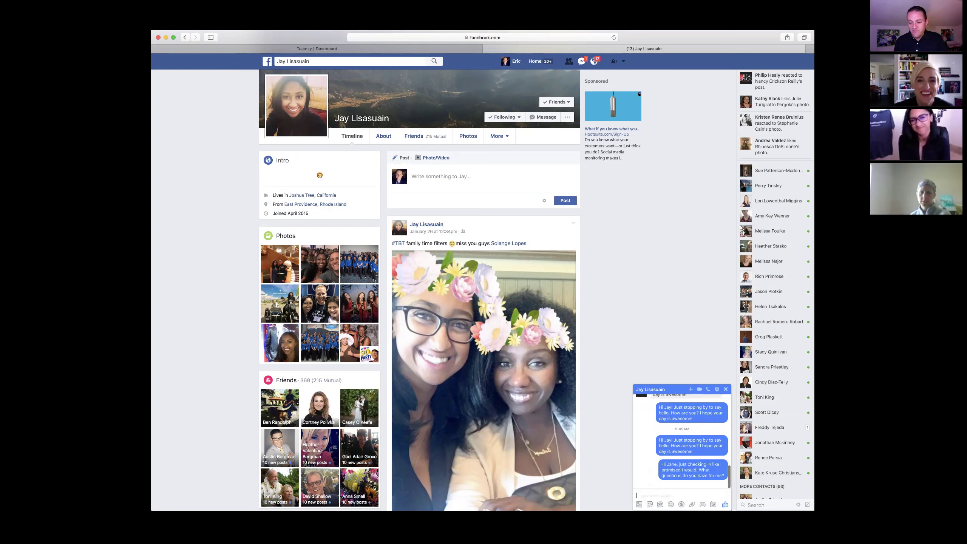
Switch back to Teamzy, paste the script into the prospect's connect message and set the type to Facebook Message
left_click(372, 48)
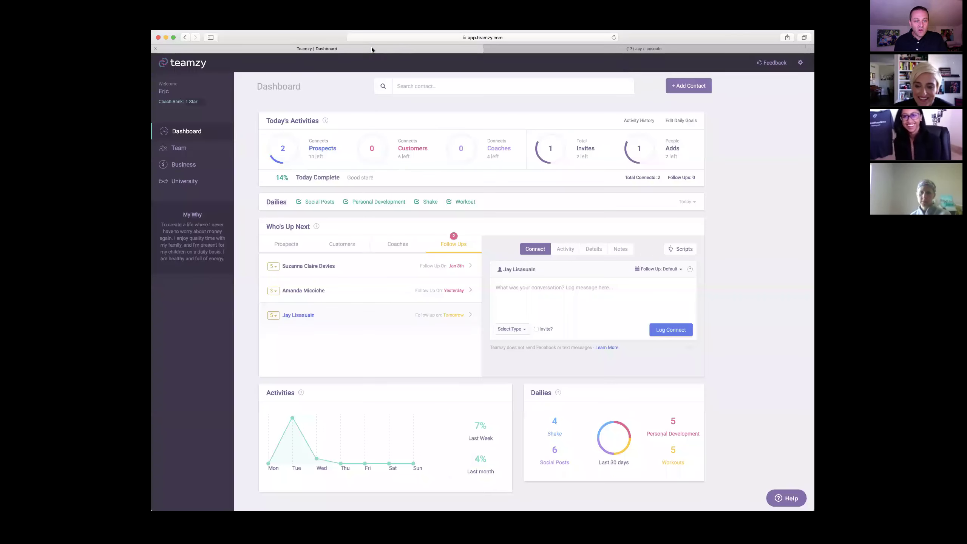
right_click(529, 292)
left_click(533, 310)
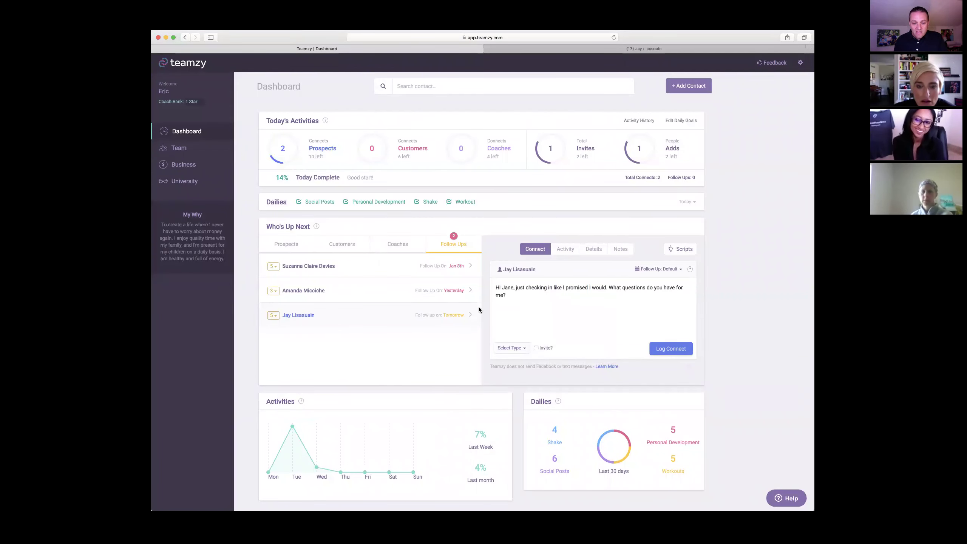
left_click(522, 349)
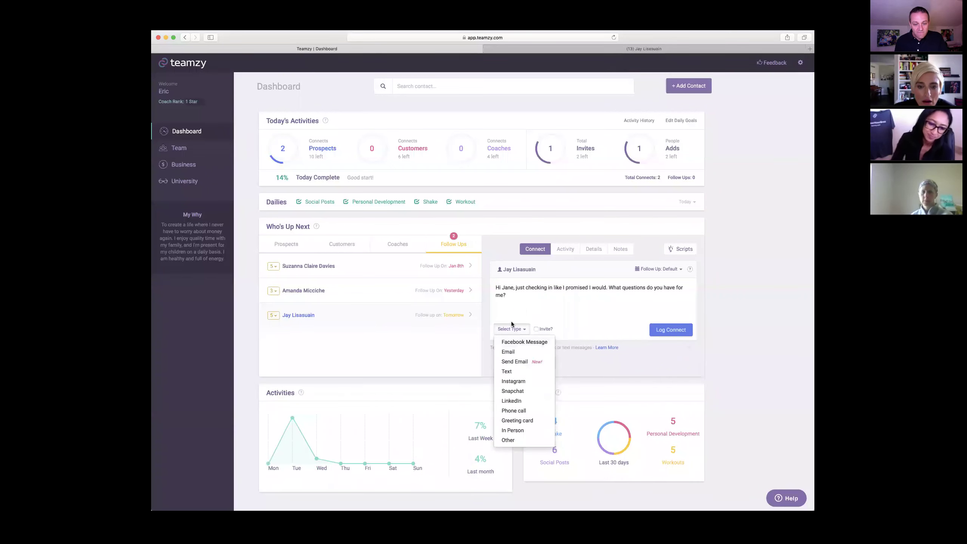
left_click(526, 344)
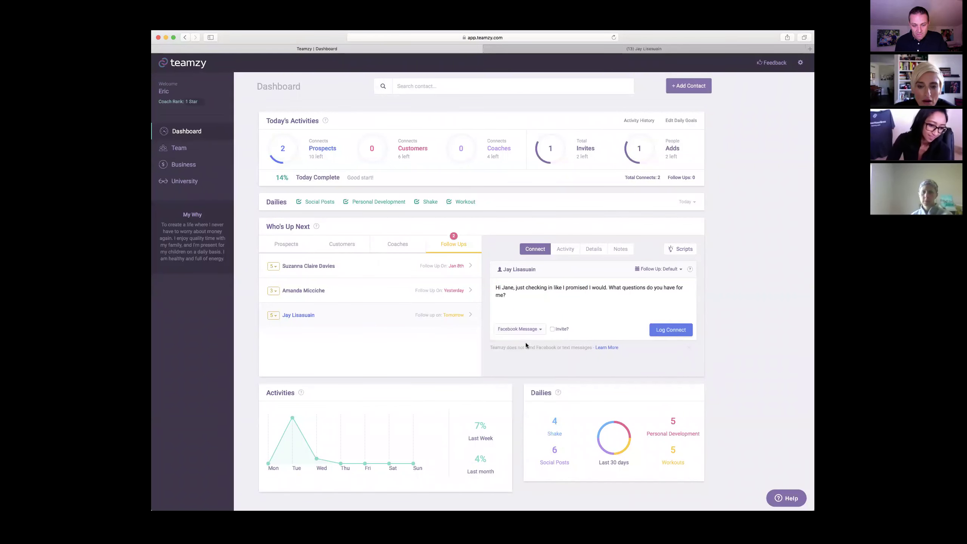
Set the prospect's follow up to Tomorrow and log the Facebook Message connect
left_click(662, 272)
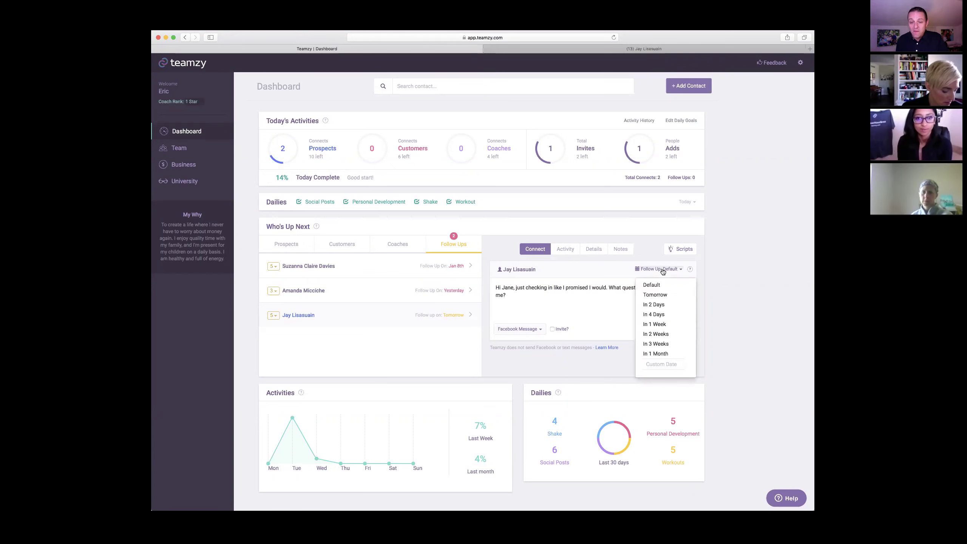
left_click(655, 293)
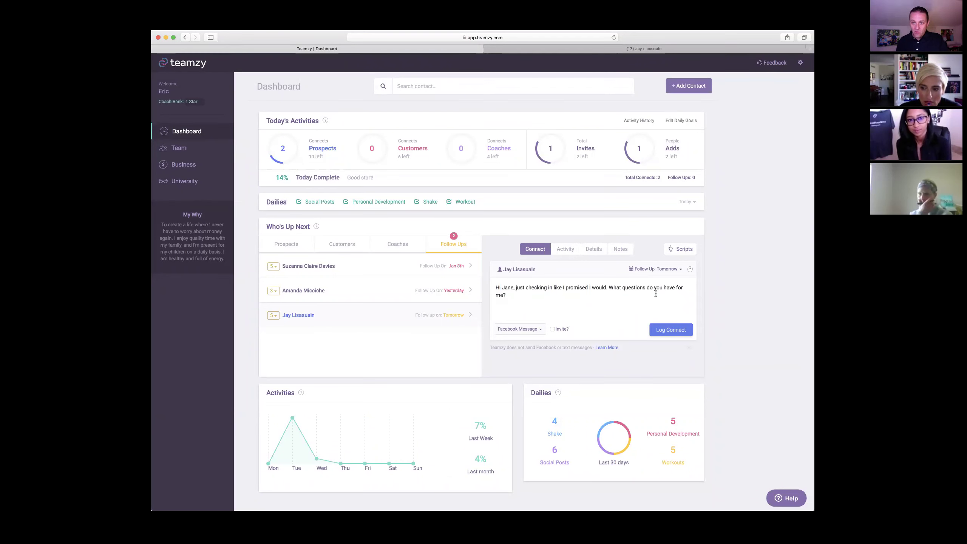
left_click(666, 332)
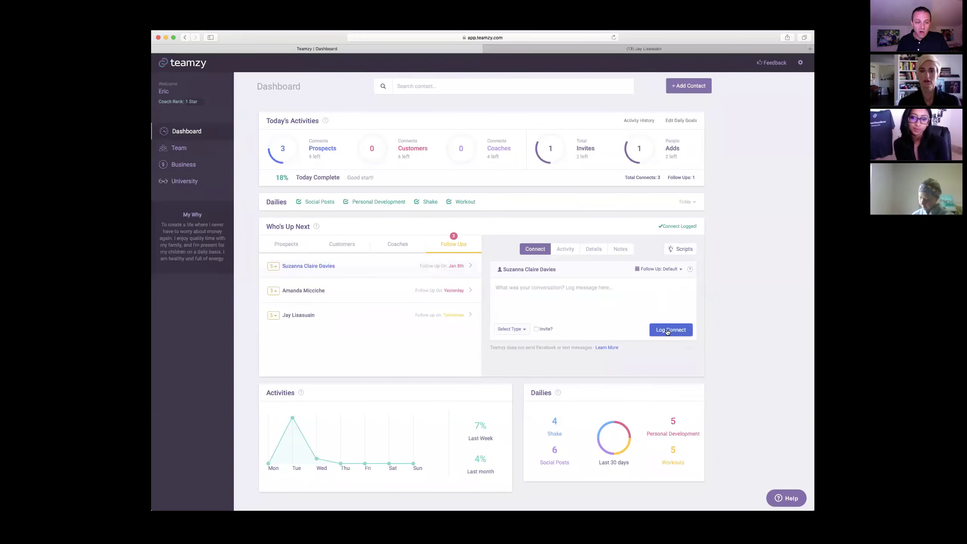
Look through the Prospects, Customers, Coaches and Follow Ups lists under Who's Up Next and select the follow-up contact due tomorrow
left_click(299, 245)
left_click(342, 244)
left_click(400, 245)
left_click(442, 246)
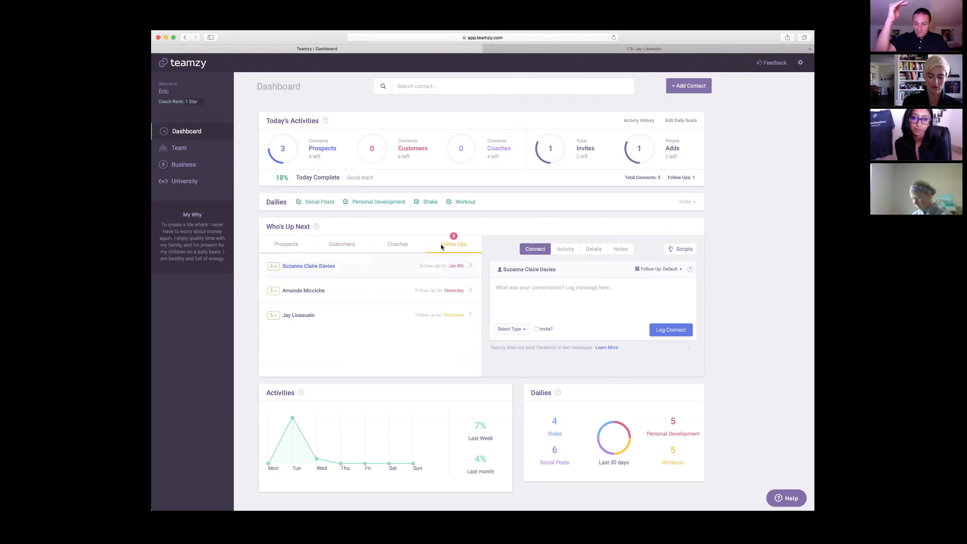
left_click(309, 316)
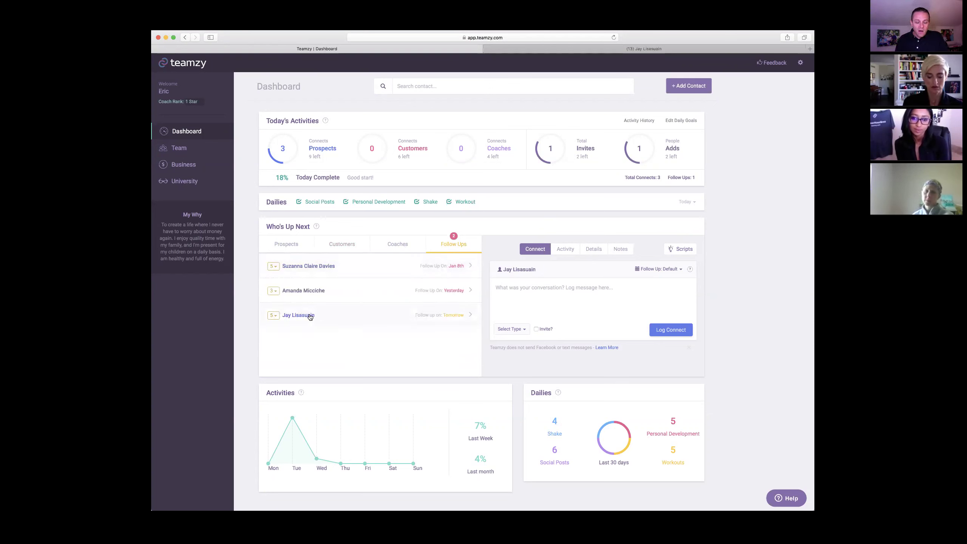
Review the selected follow-up contact's logged activity, and browse the script ideas for Facebook
left_click(562, 251)
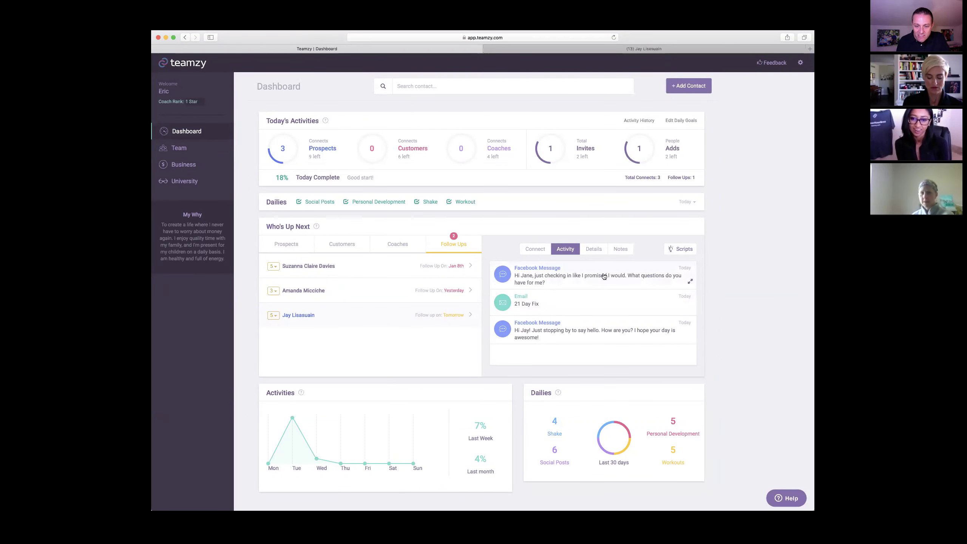
left_click(534, 250)
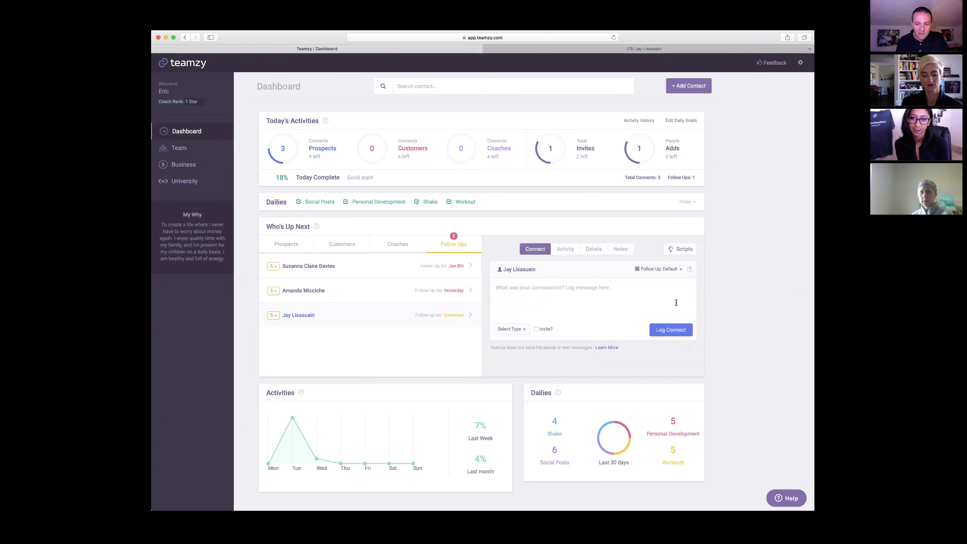
left_click(677, 250)
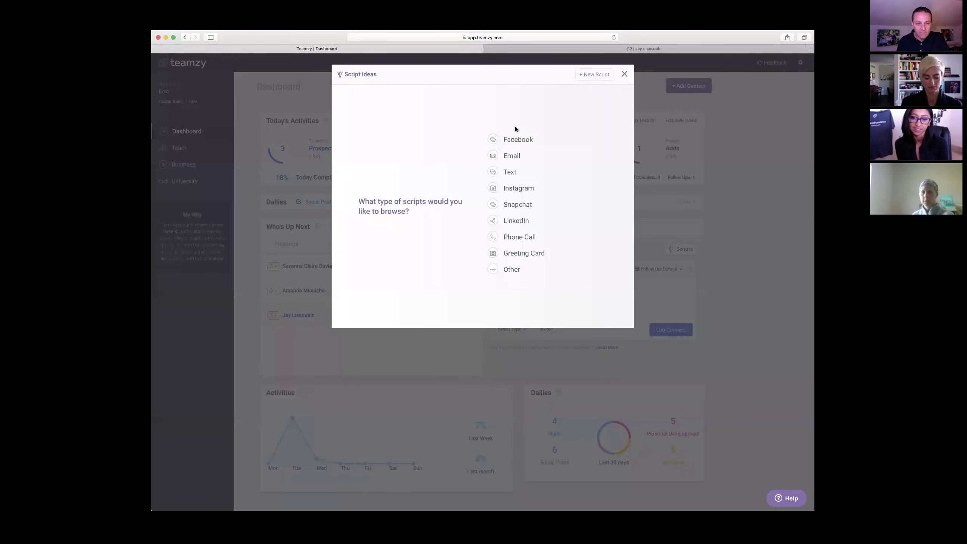
left_click(508, 138)
scroll(357, 202, "down", 5)
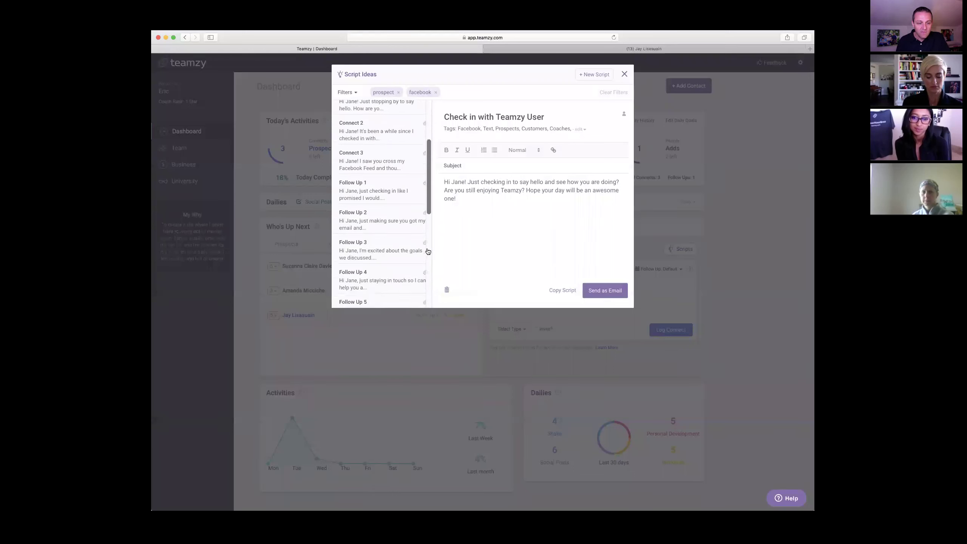
scroll(364, 263, "down", 3)
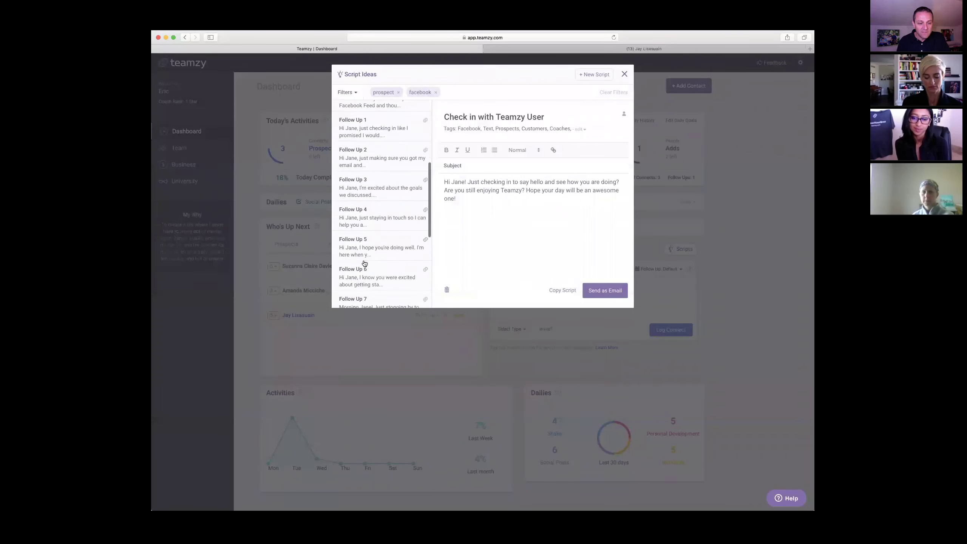
scroll(364, 263, "up", 3)
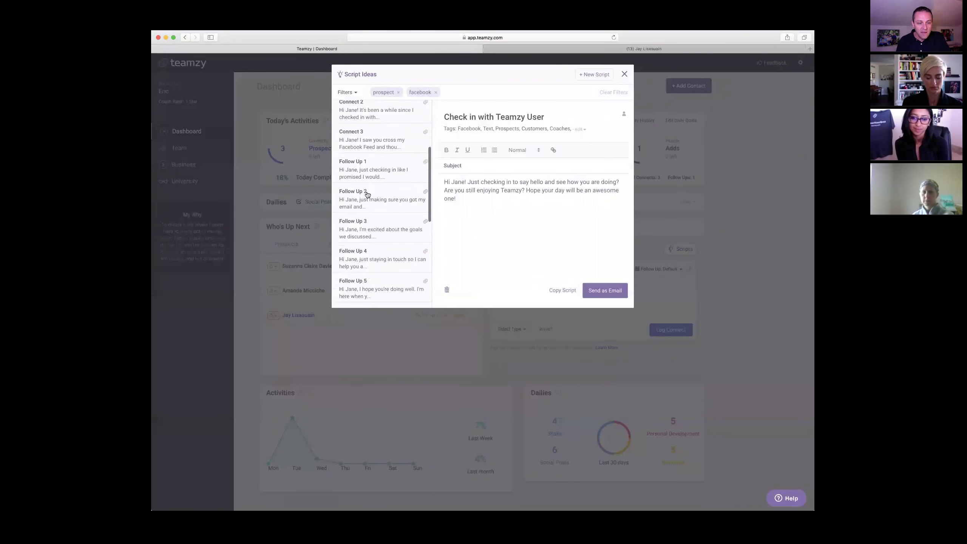
Read through the Follow Up 2 to Follow Up 8 scripts in turn and close the script ideas
left_click(366, 202)
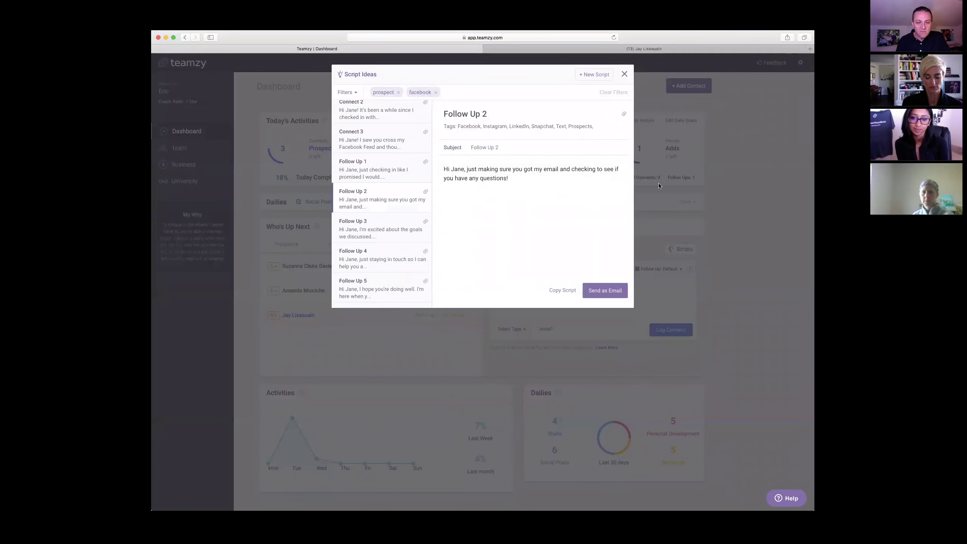
left_click(365, 230)
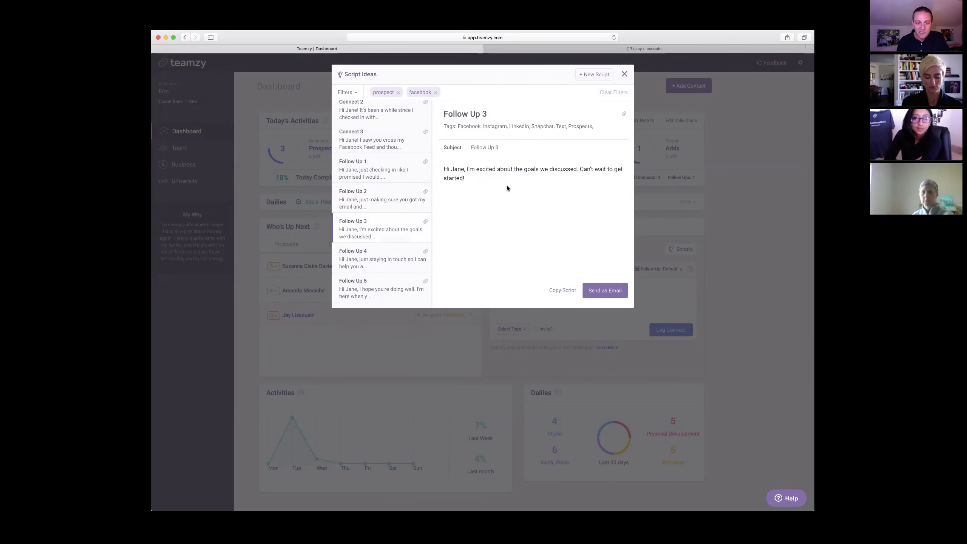
left_click(362, 263)
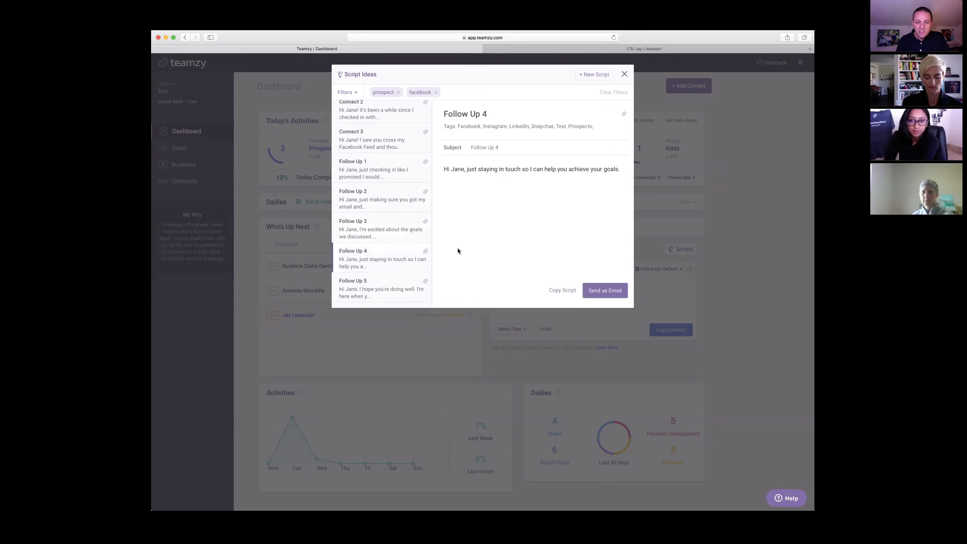
scroll(373, 259, "down", 1)
left_click(378, 284)
scroll(378, 284, "down", 2)
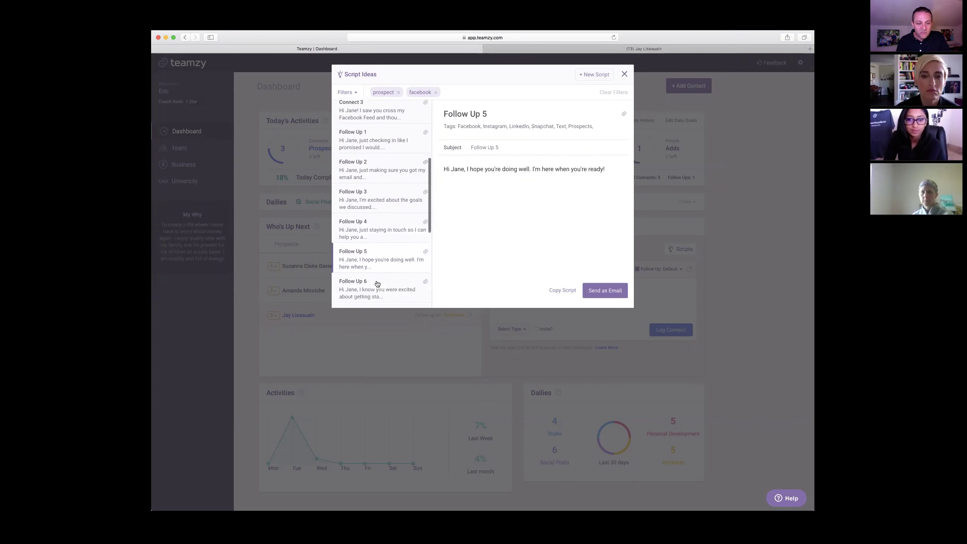
left_click(375, 271)
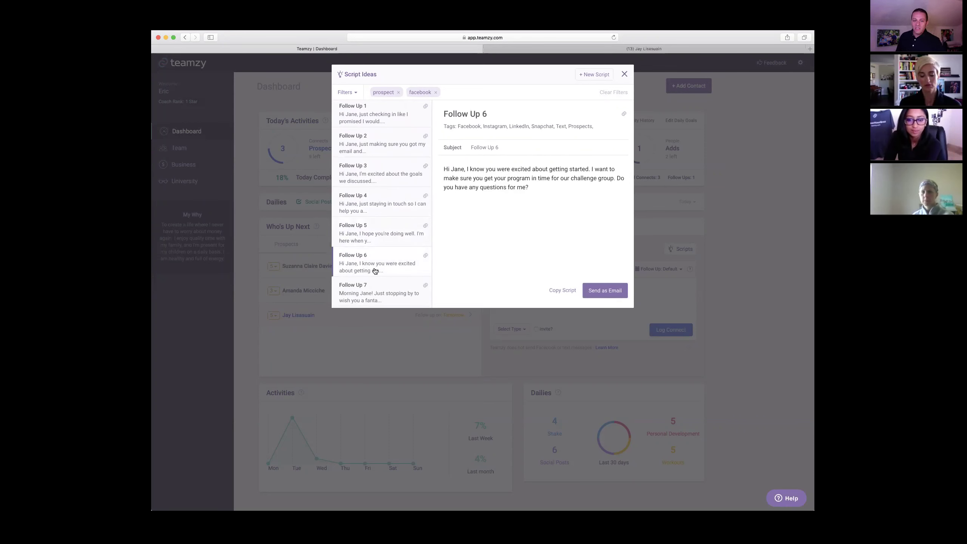
scroll(375, 271, "down", 1)
left_click(375, 265)
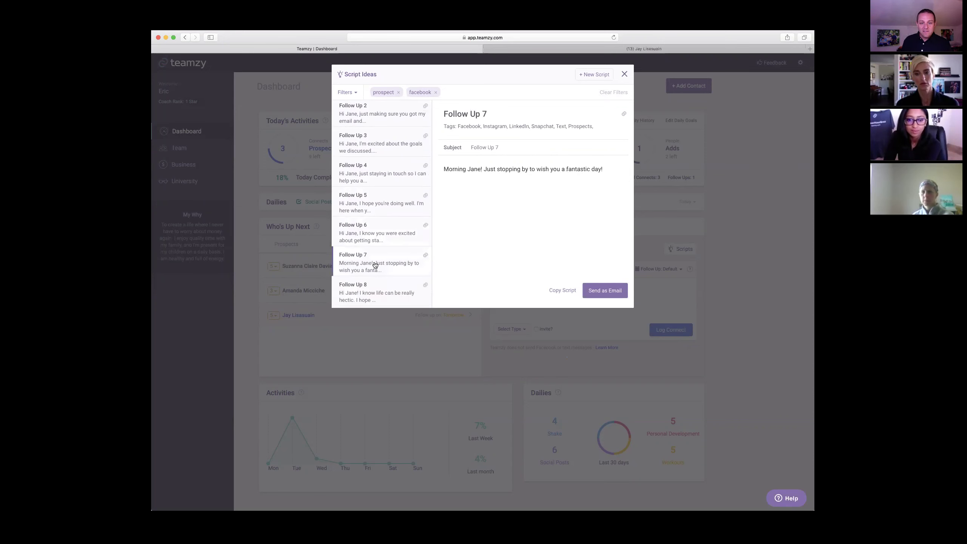
scroll(376, 265, "down", 1)
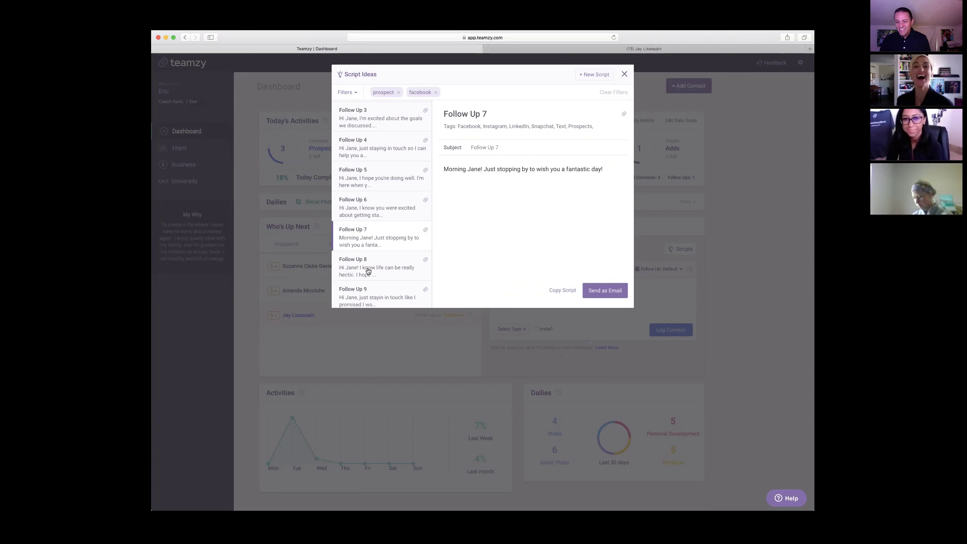
left_click(369, 271)
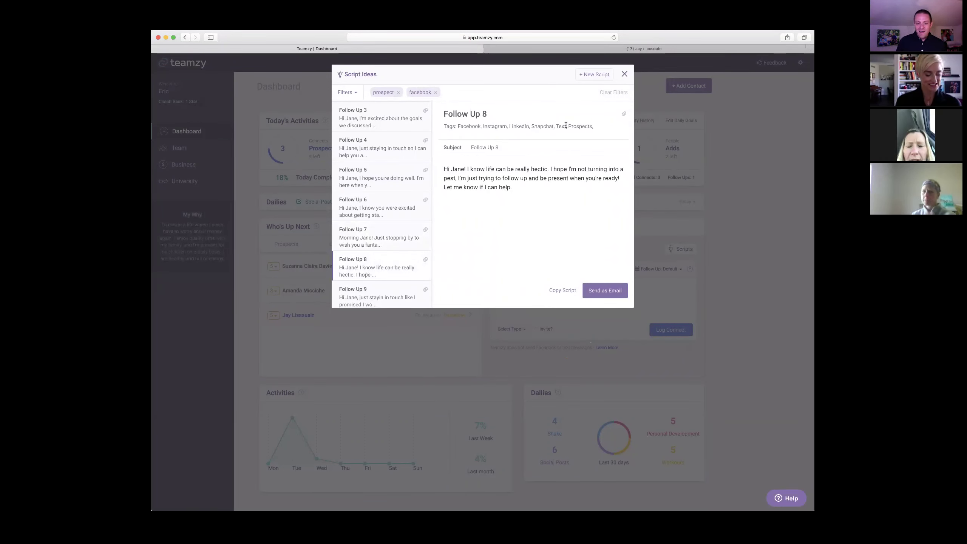
left_click(624, 75)
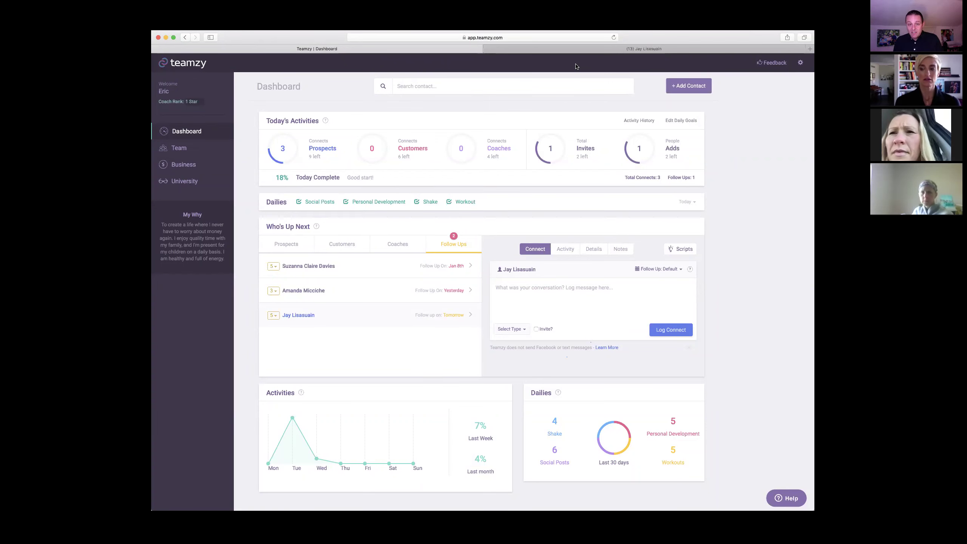
Search for the follow-up contact by first name and open the activity feed in the contact's profile
left_click(488, 83)
type("jay")
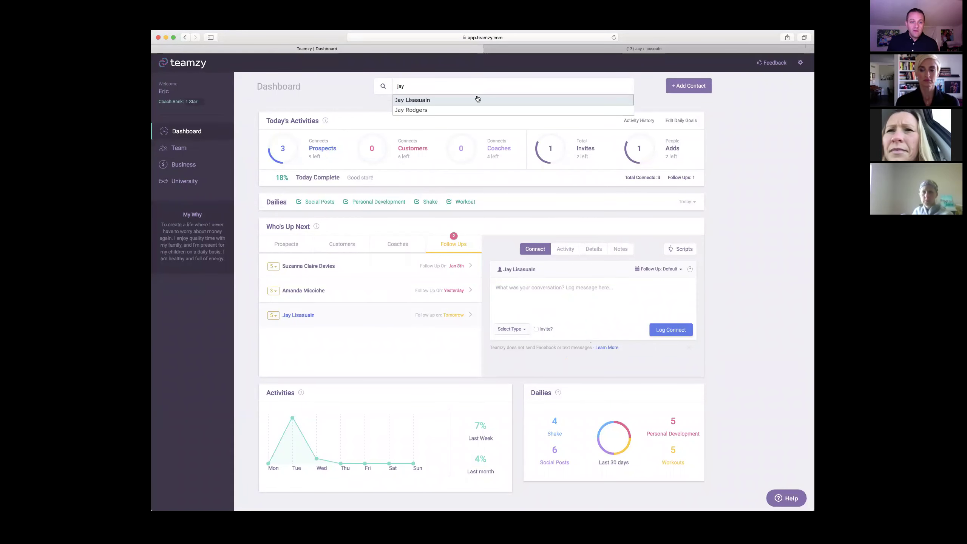
left_click(477, 100)
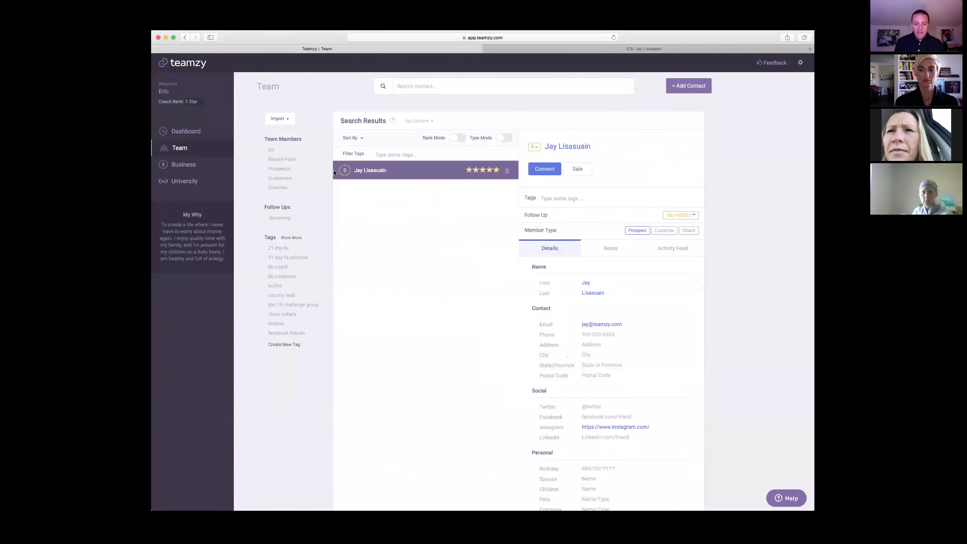
left_click(672, 249)
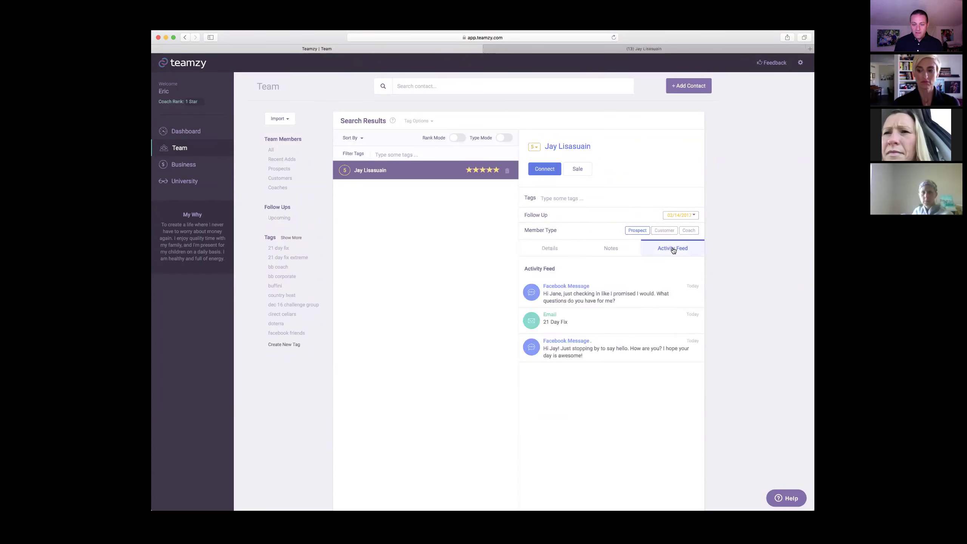
Inspect the latest logged Facebook Message in edit mode, cancel without saving, and view the contact's notes
left_click(574, 292)
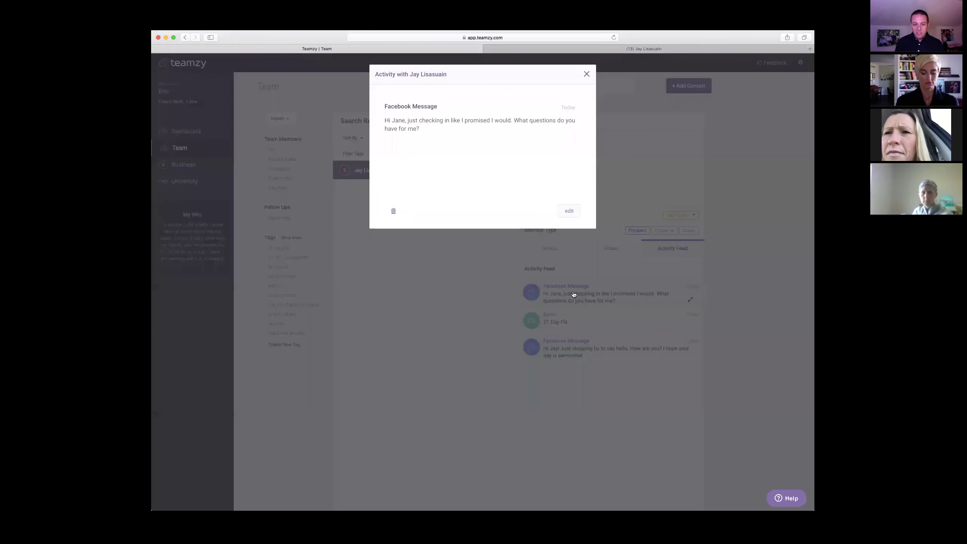
left_click(569, 210)
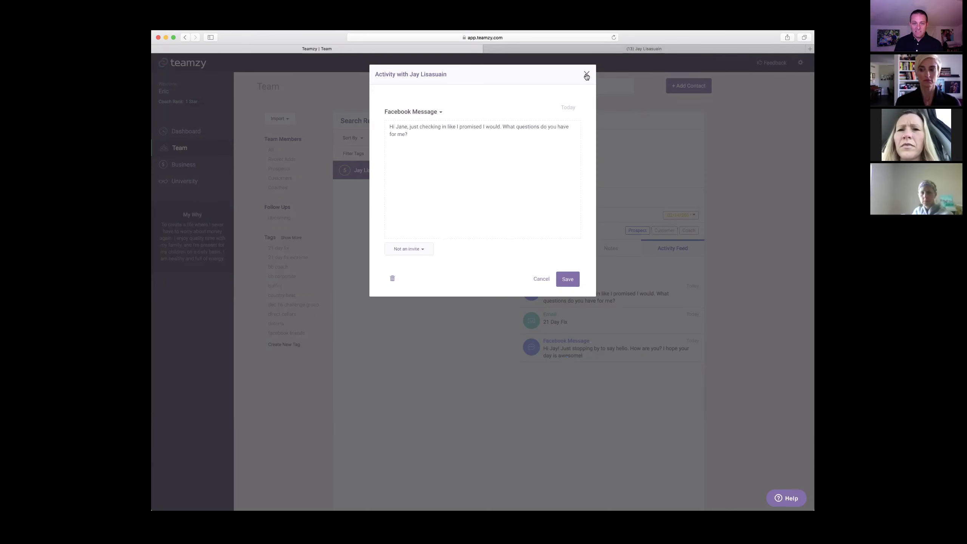
left_click(541, 279)
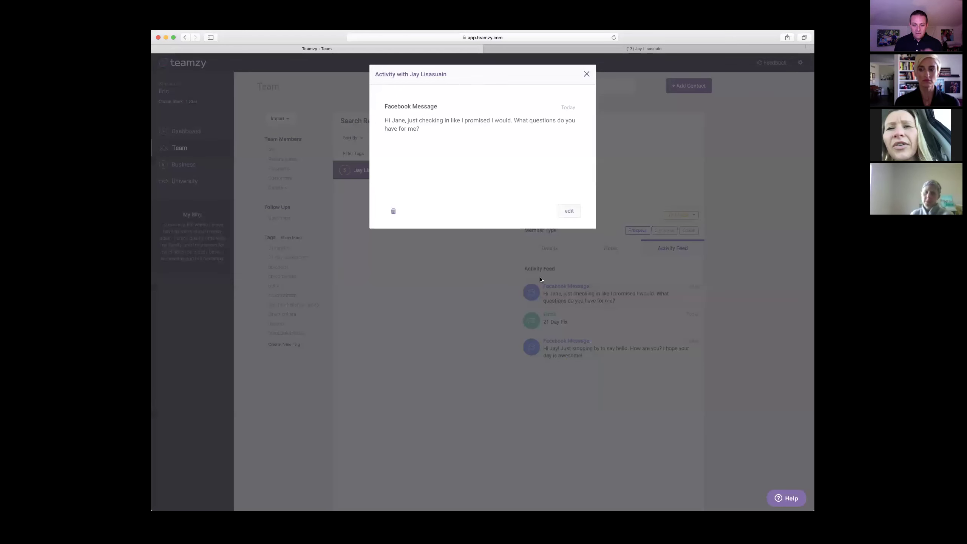
left_click(587, 75)
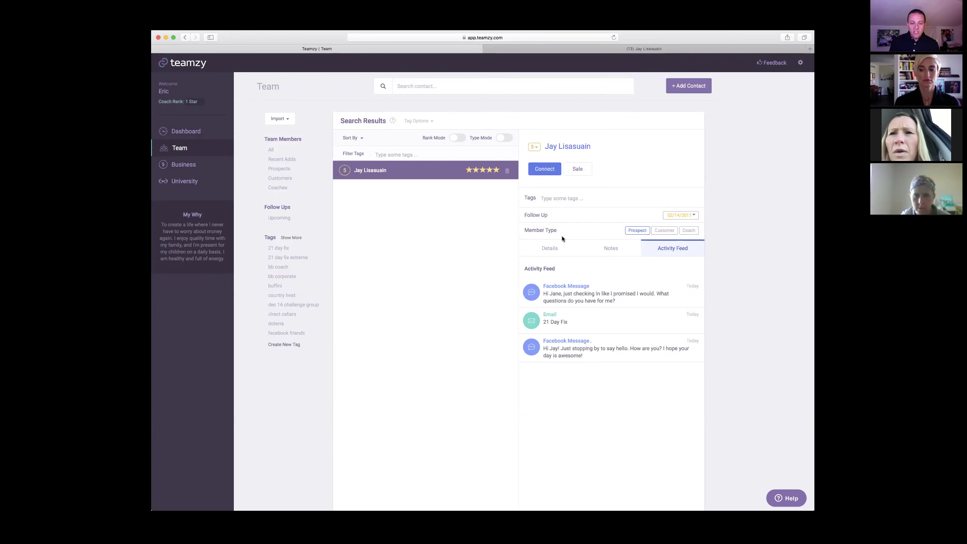
left_click(611, 248)
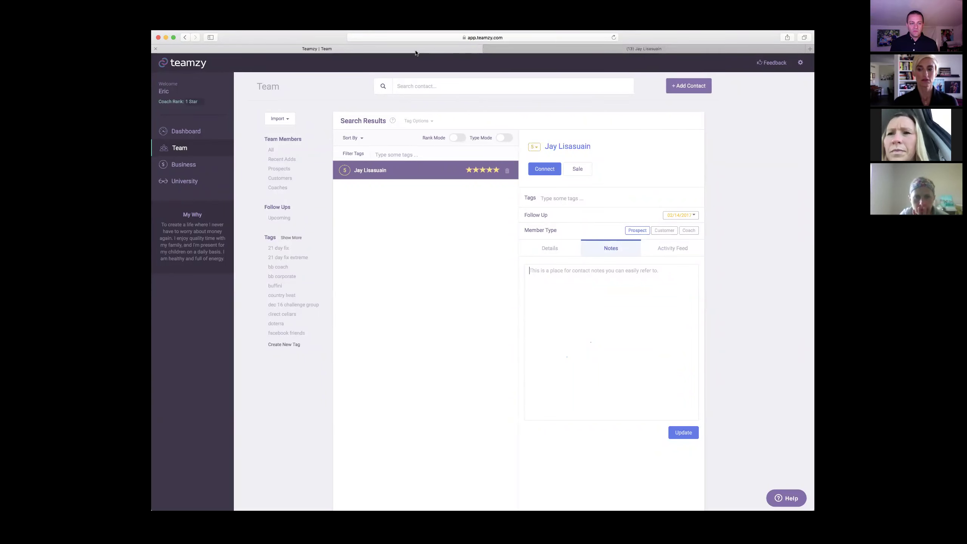
Return to the Dashboard and view the follow-up timing options for the first prospect without choosing one
left_click(186, 132)
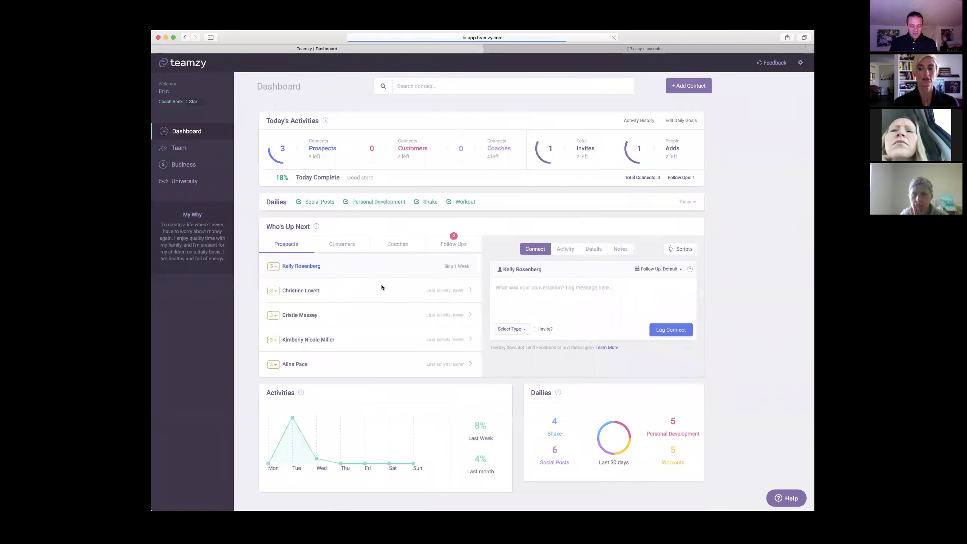
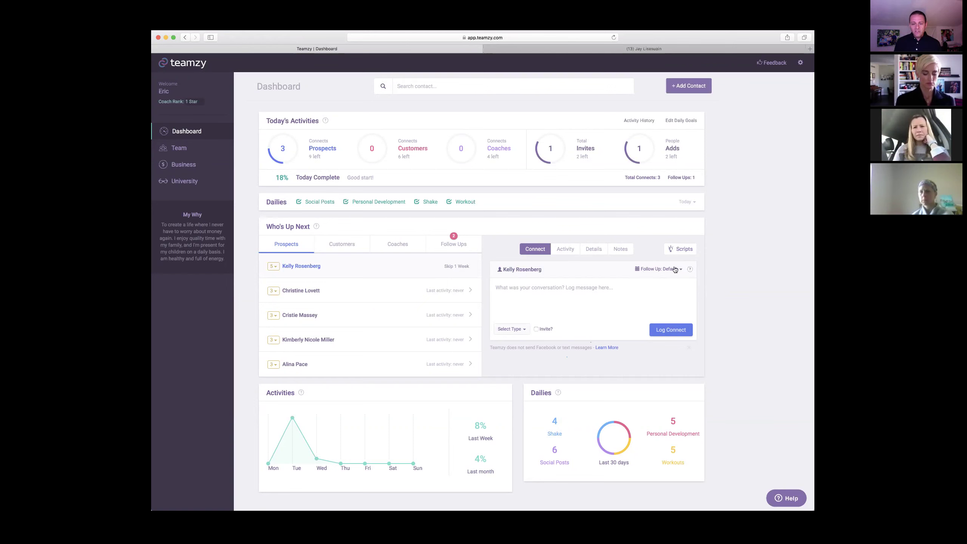
left_click(652, 269)
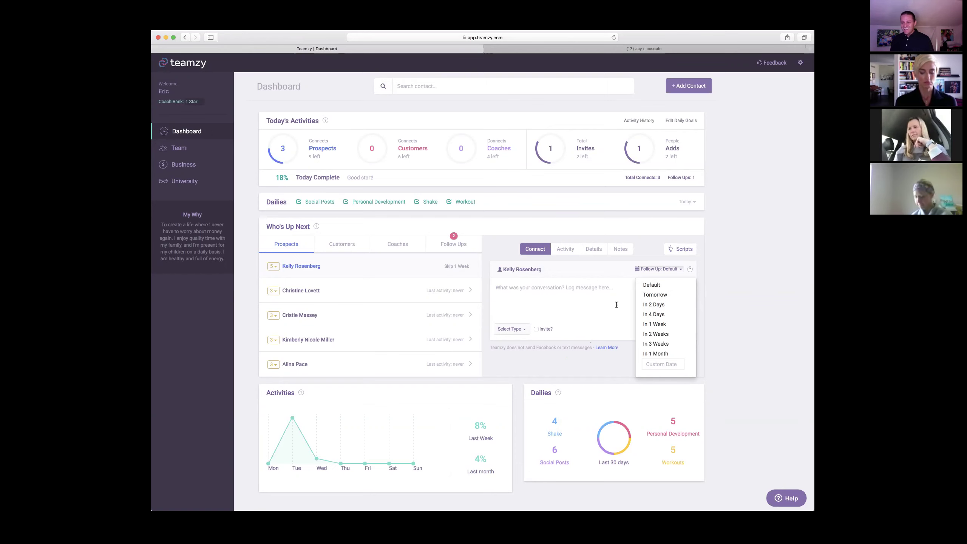
left_click(595, 321)
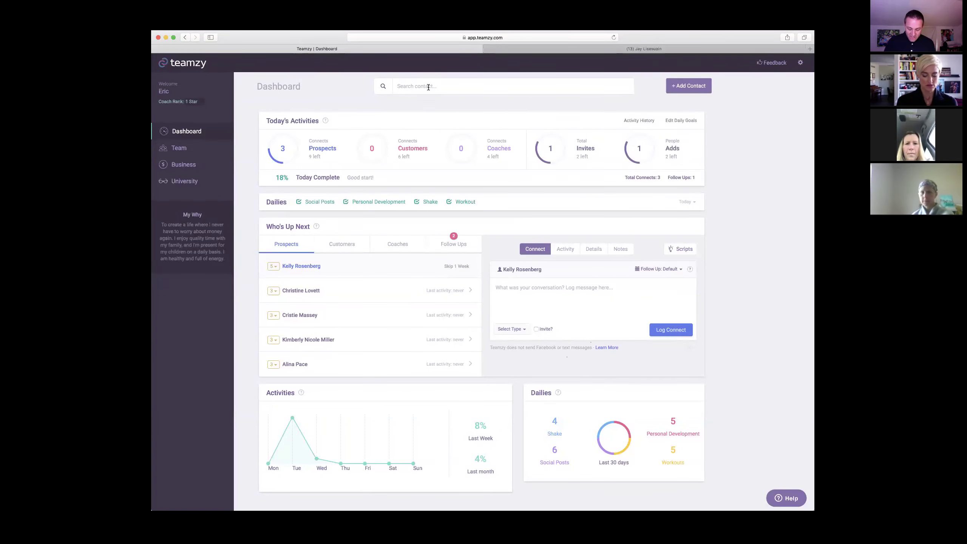
Search for the follow-up contact by first name and save a Challenge Pack sale on the profile
type("jay")
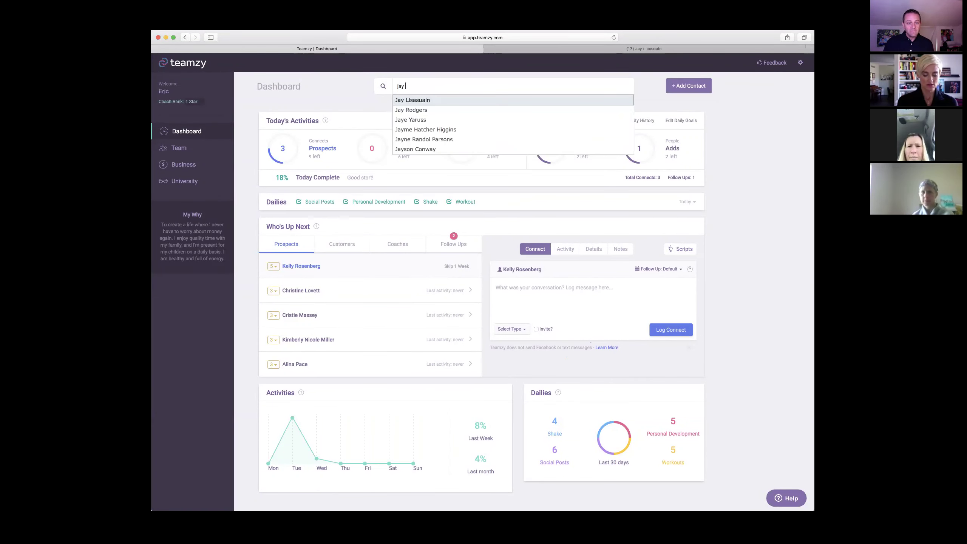
left_click(410, 99)
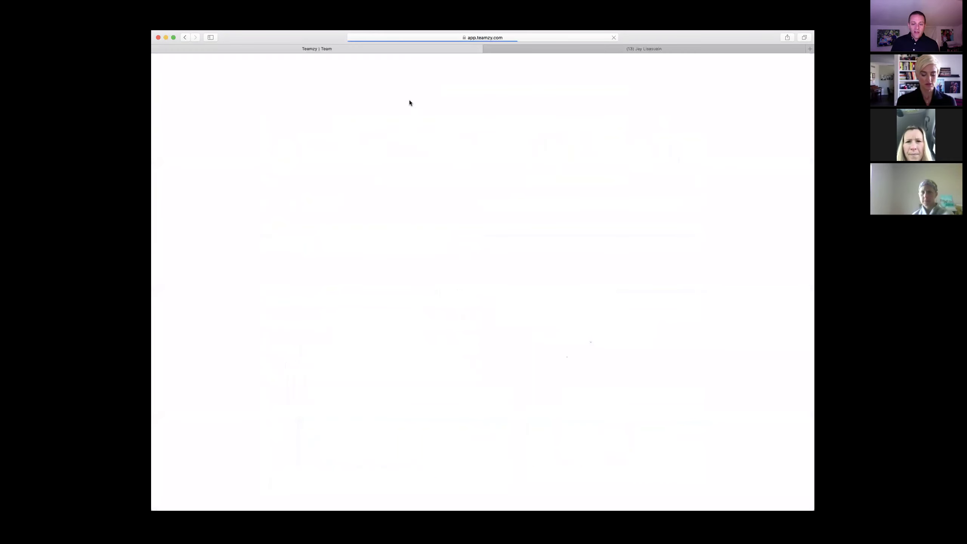
left_click(577, 169)
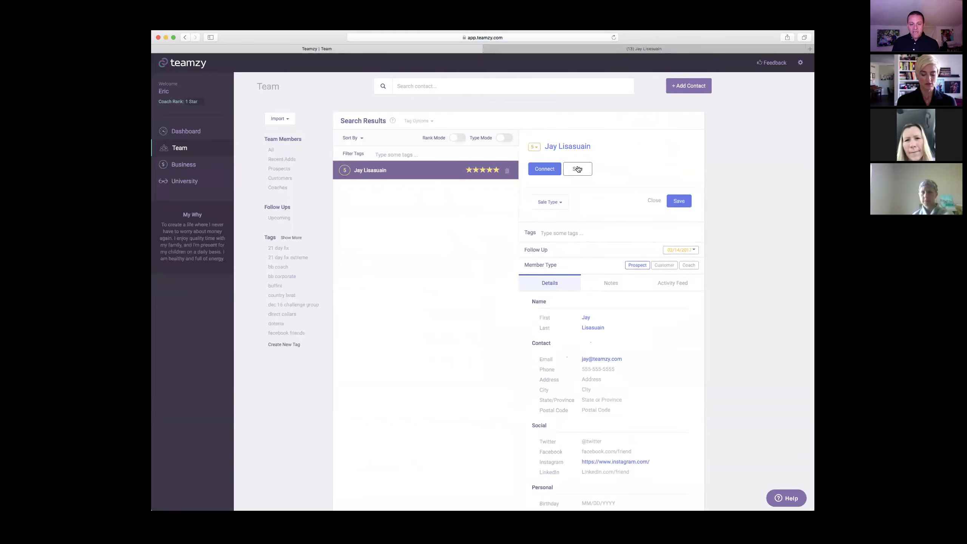
left_click(562, 202)
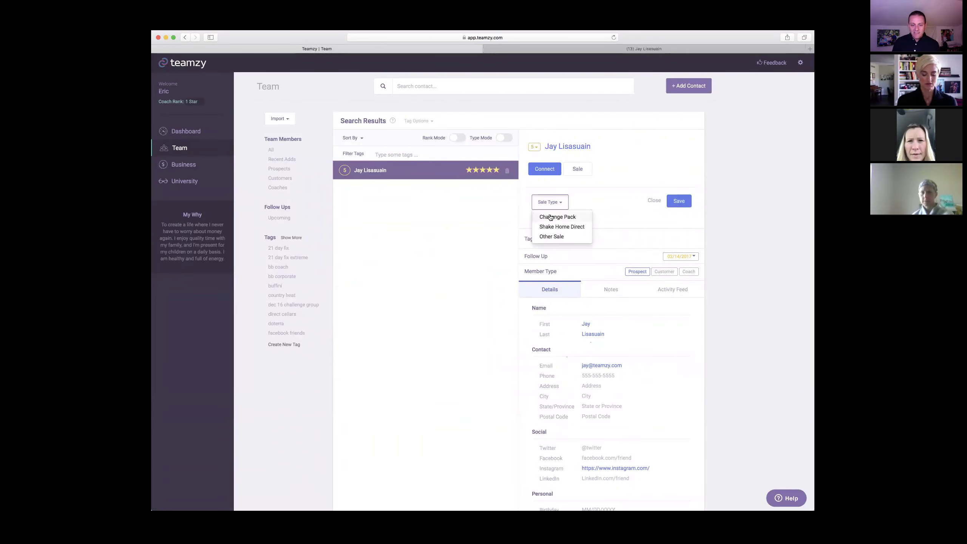
left_click(555, 217)
left_click(678, 201)
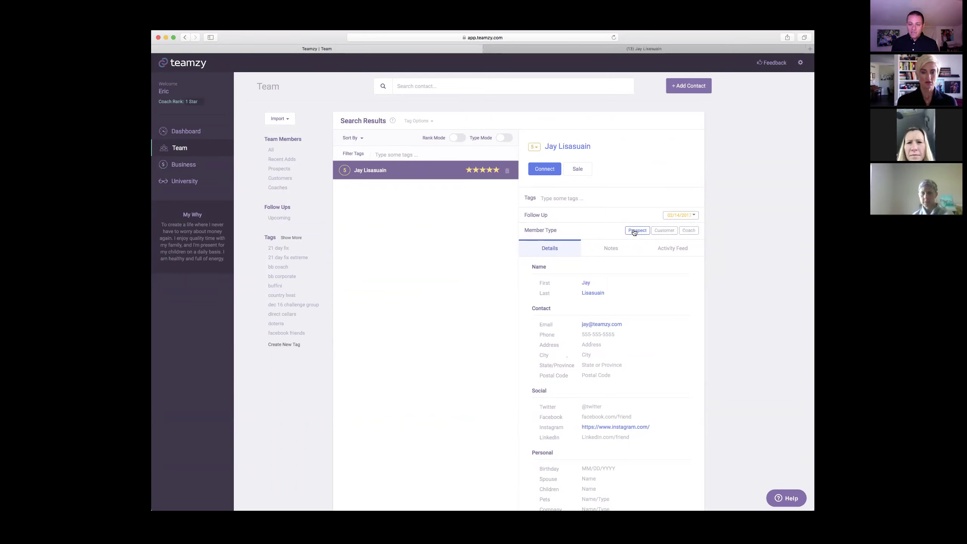
Set the contact's member type to Coach and coach type to PS Coach, and return to the Dashboard
left_click(689, 230)
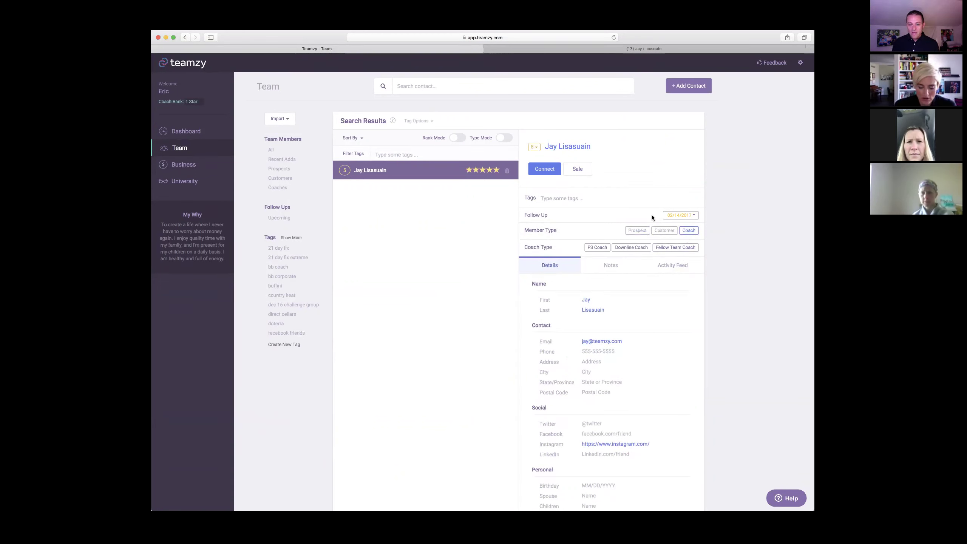
left_click(592, 248)
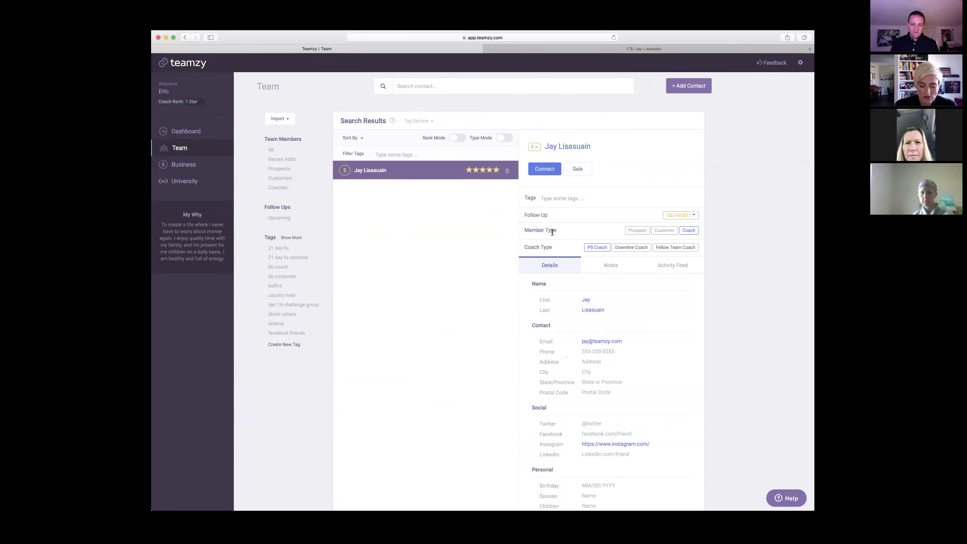
left_click(192, 132)
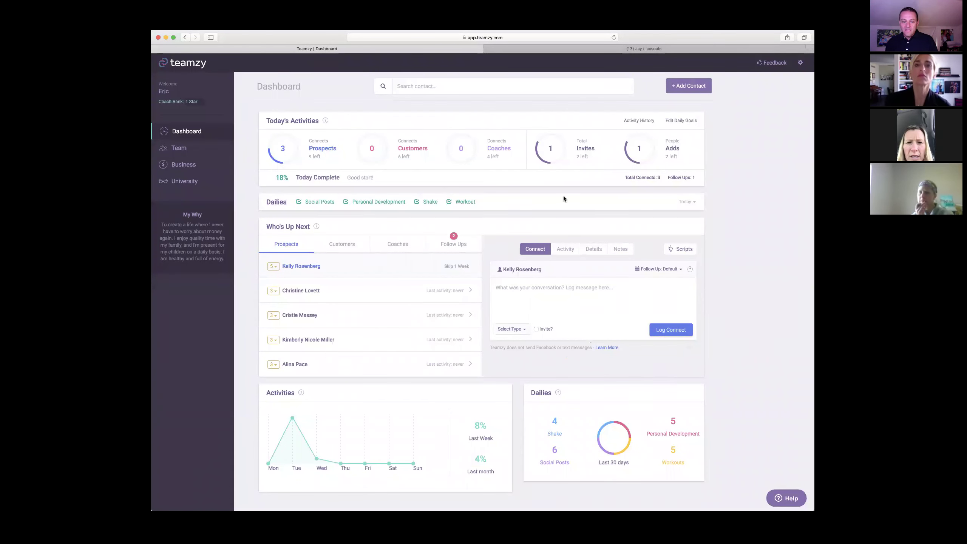
Open the first prospect's profile and view the available sale types without choosing one
left_click(531, 269)
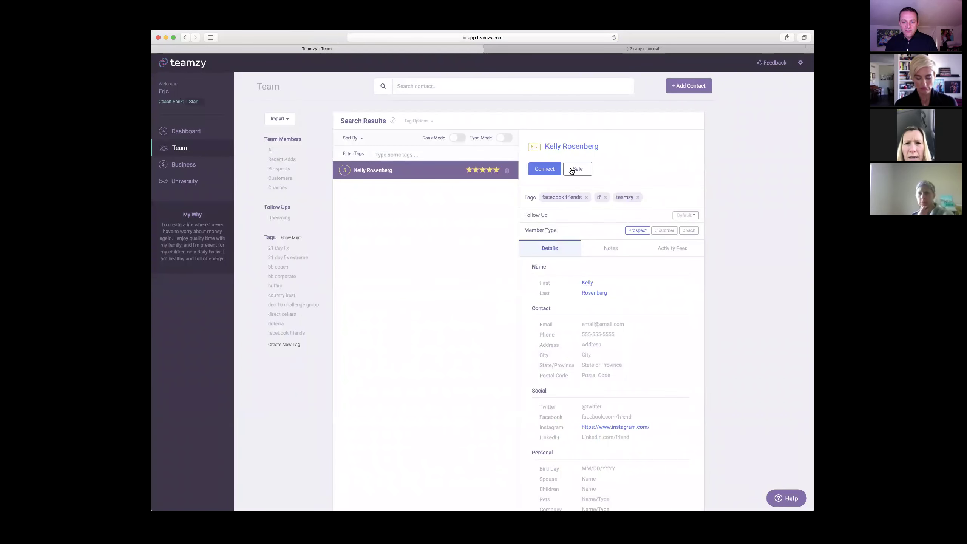
left_click(571, 170)
left_click(550, 206)
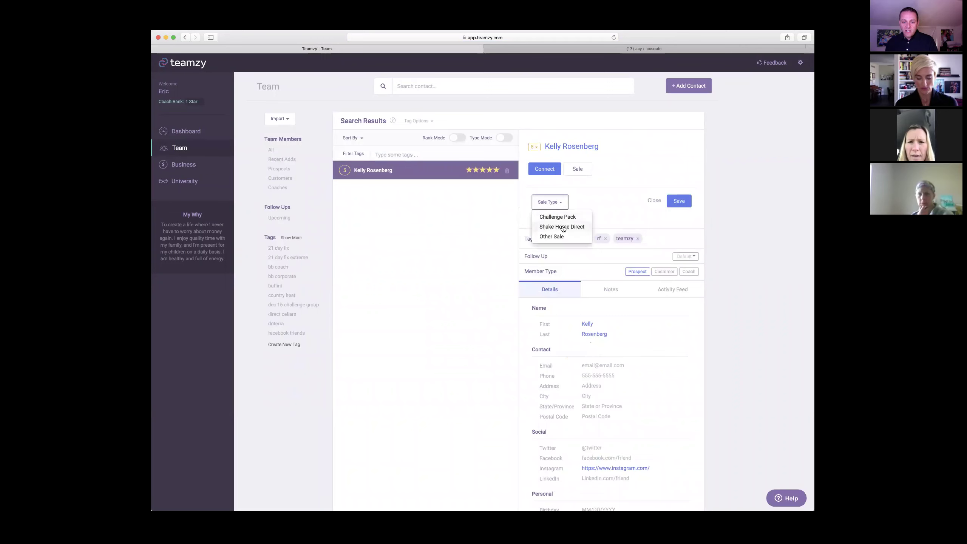
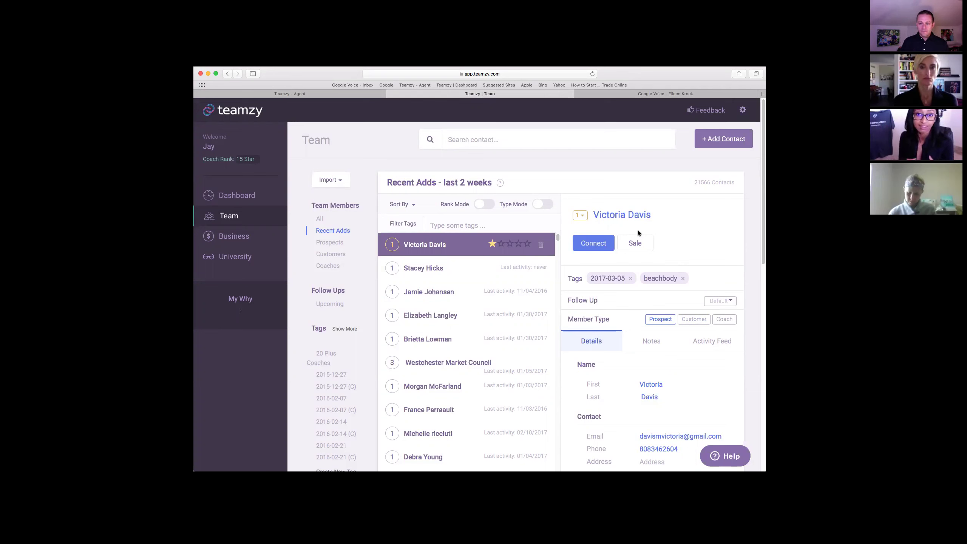
Open the account settings and view the app integrations
left_click(742, 111)
left_click(710, 145)
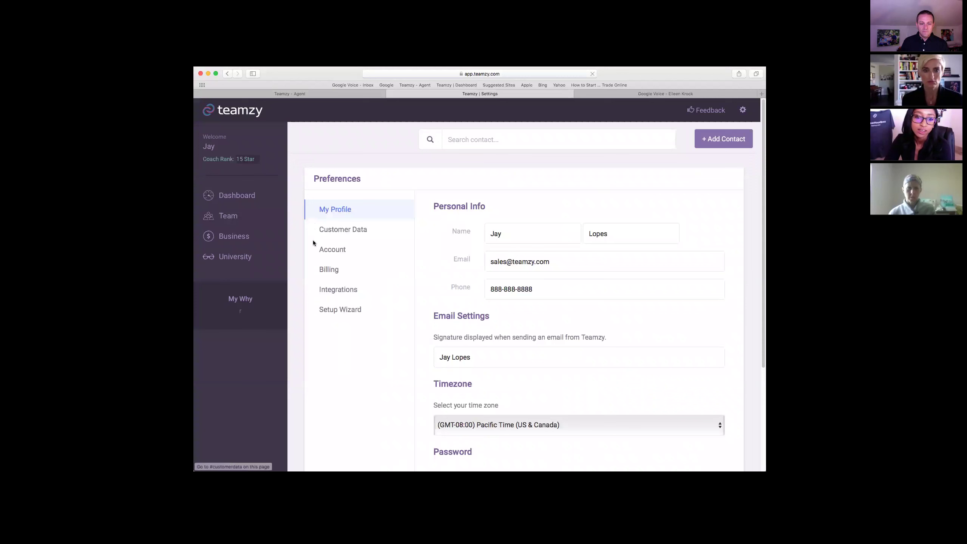
left_click(340, 291)
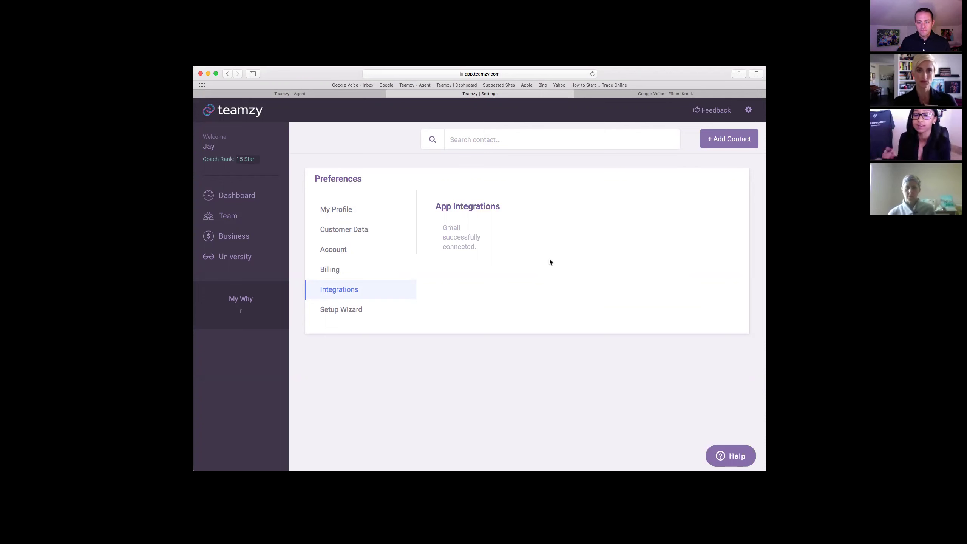
Return to the Dashboard and start a new email to the first prospect with the Send Email connect type
left_click(237, 195)
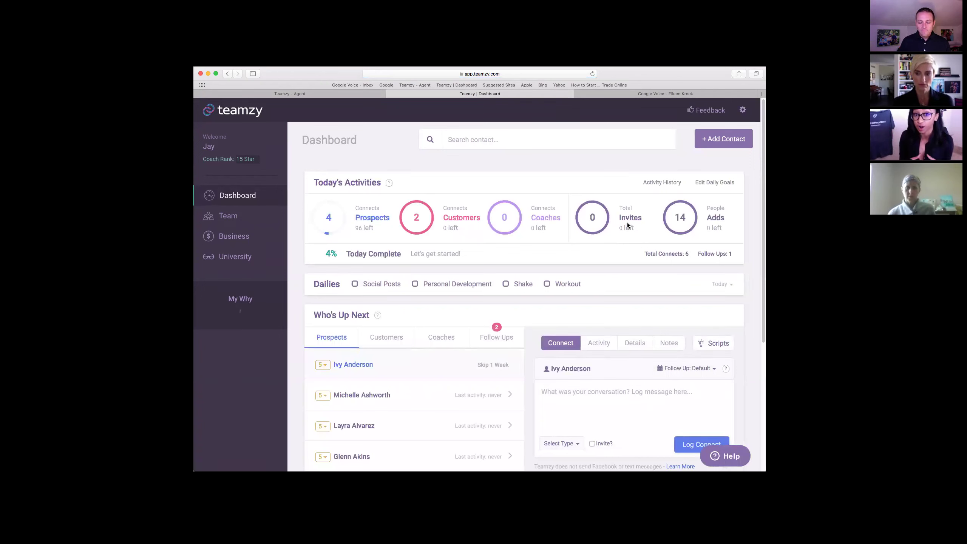
scroll(597, 343, "down", 5)
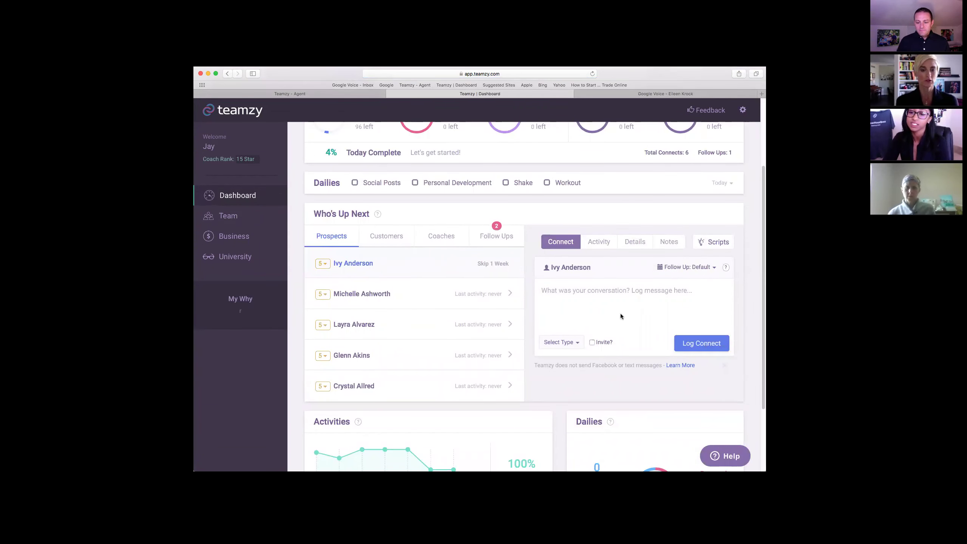
left_click(579, 344)
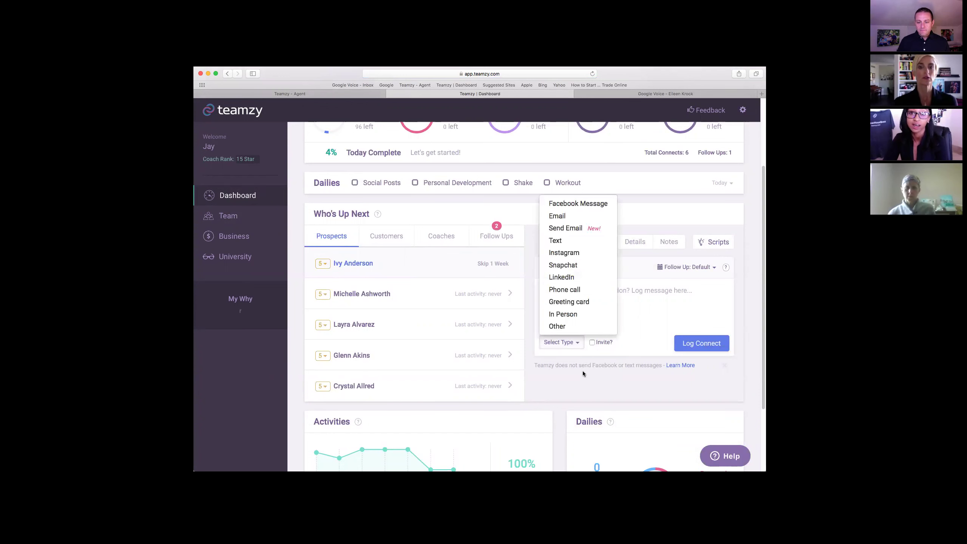
left_click(586, 228)
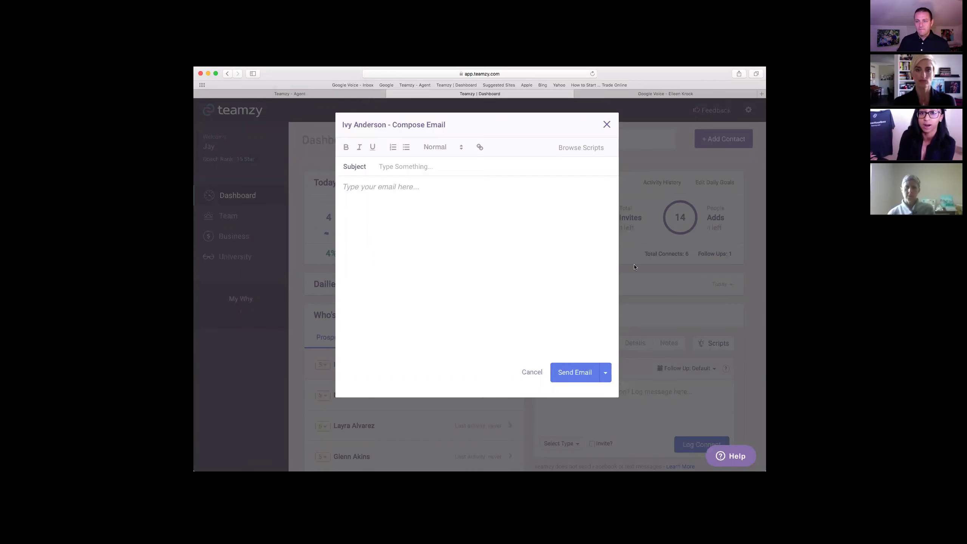
Fill the email with the "_Email f.u" script from the Email scripts, and close it without sending
left_click(581, 148)
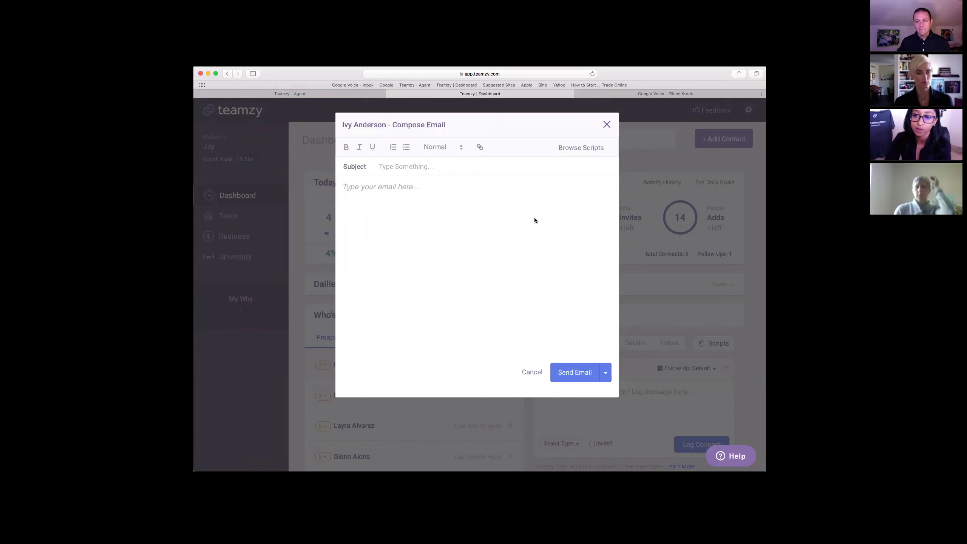
left_click(513, 227)
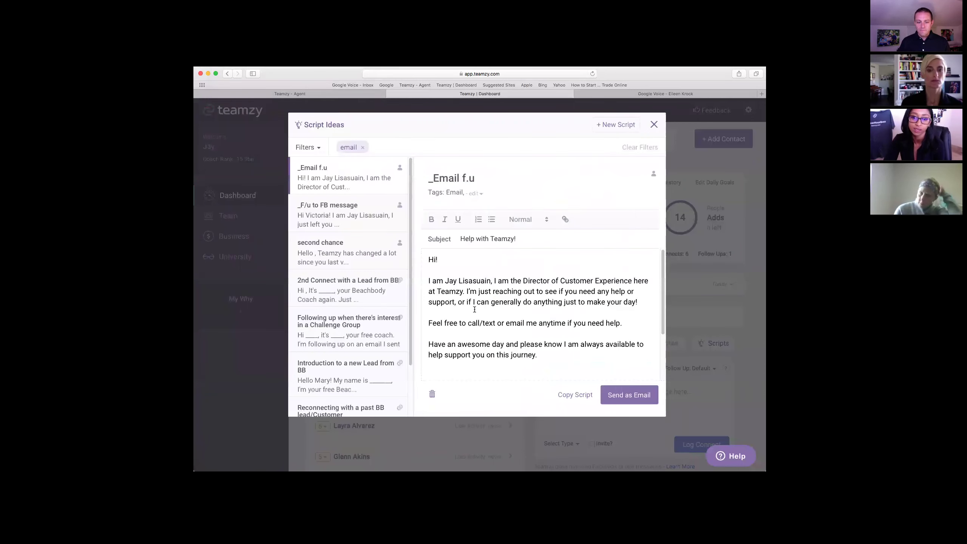
scroll(559, 329, "down", 3)
scroll(559, 328, "up", 3)
left_click(629, 395)
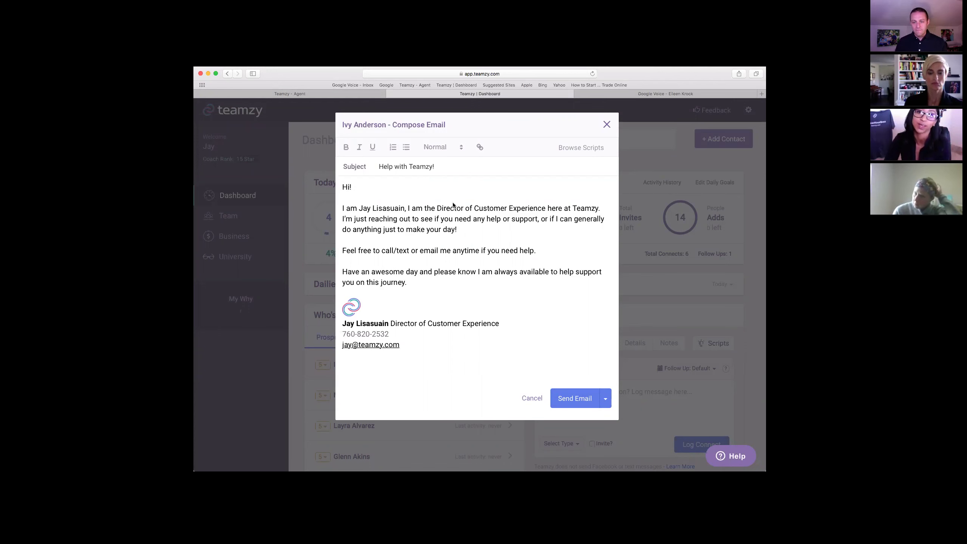
left_click(607, 124)
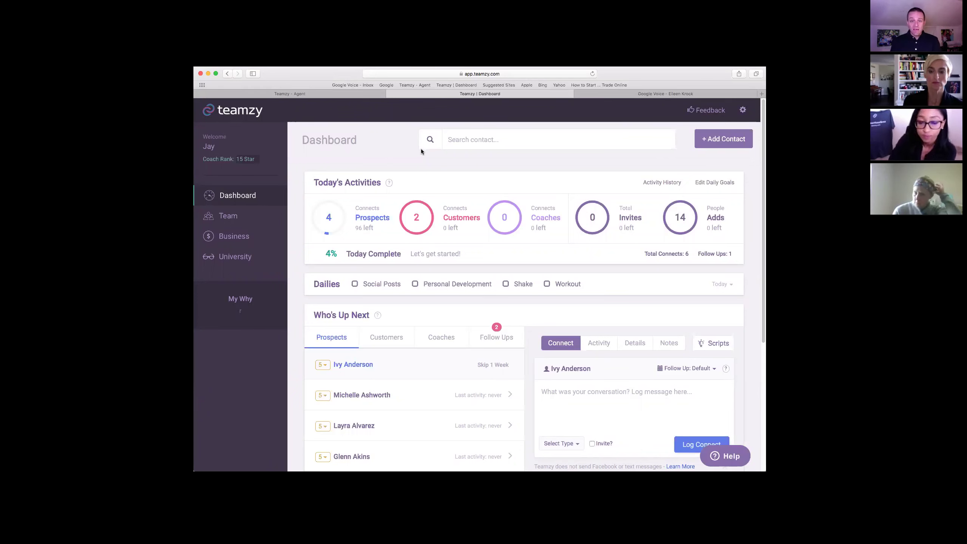
Review the My Profile settings, including personal info, email signature, timezone and password
left_click(743, 109)
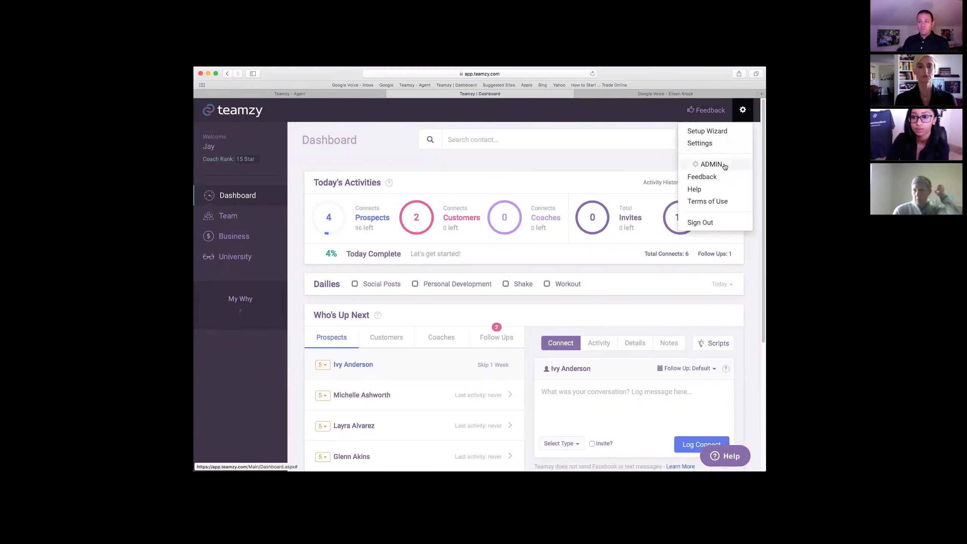
scroll(470, 369, "down", 2)
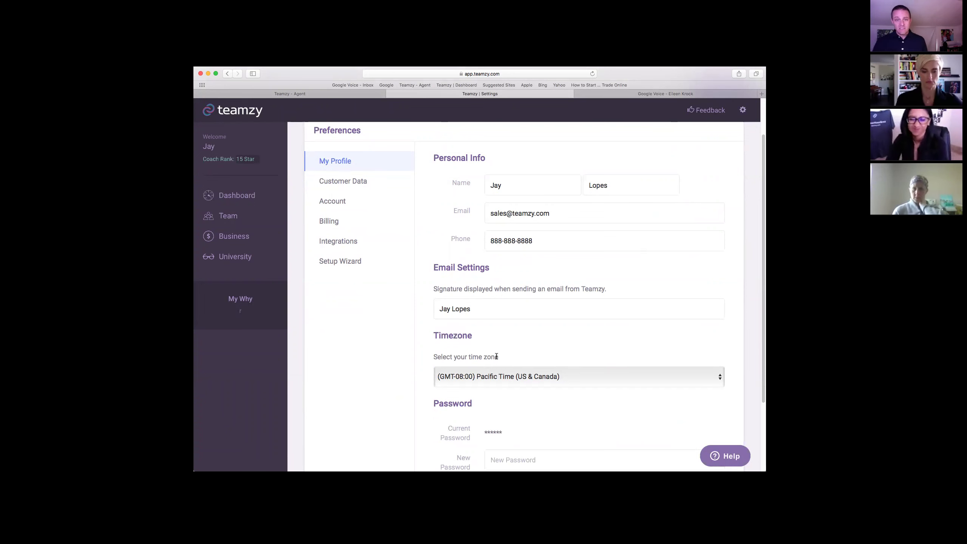
scroll(497, 356, "up", 2)
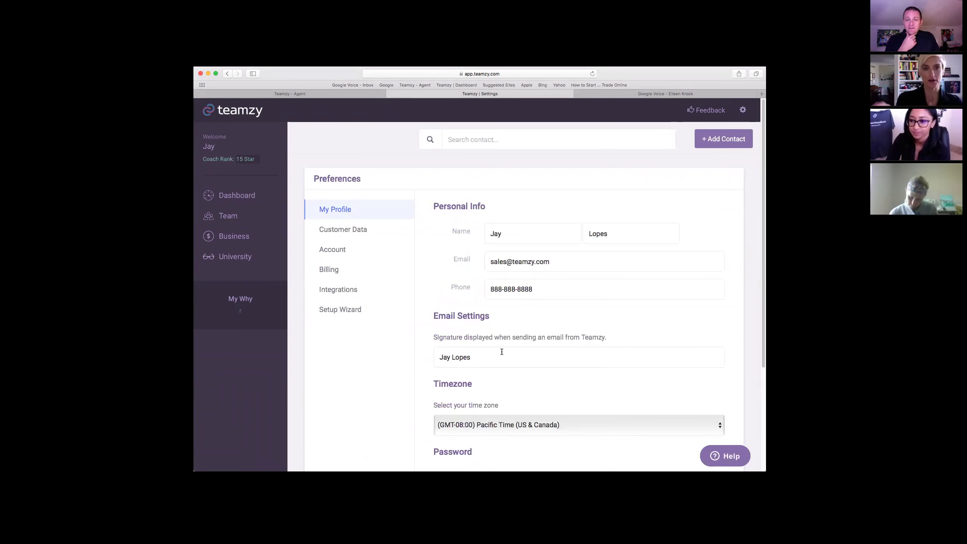
scroll(549, 283, "down", 1)
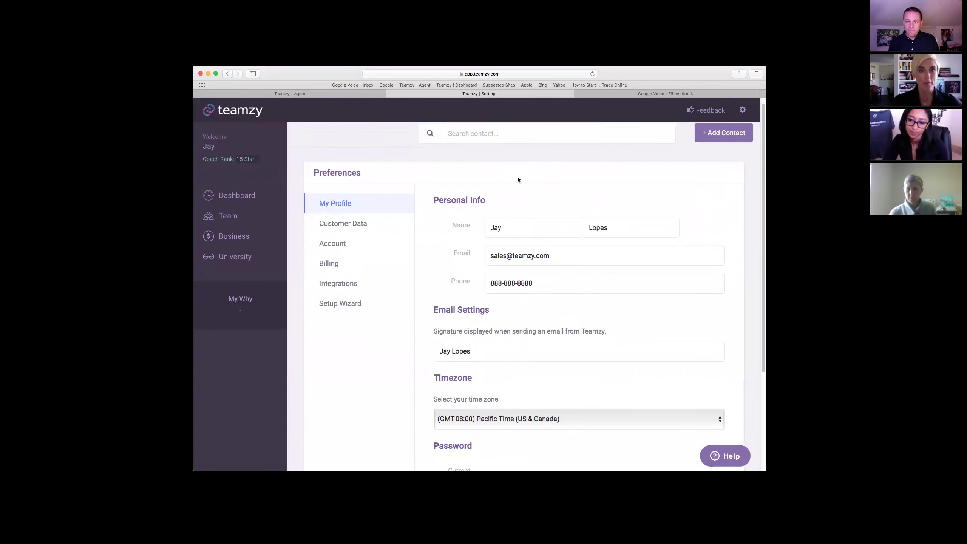
scroll(518, 176, "down", 3)
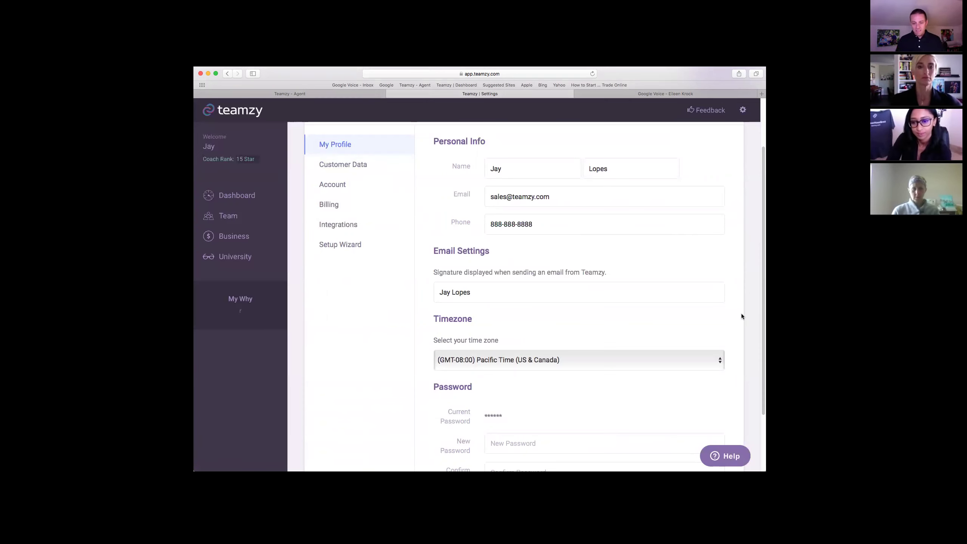
scroll(710, 318, "up", 3)
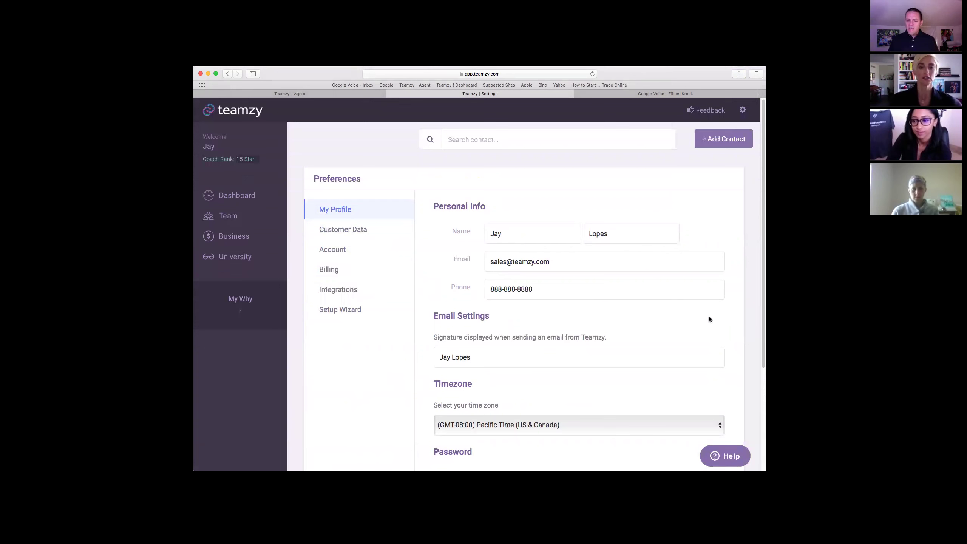
Clear the email signature in the profile settings and leave for the Dashboard without saving
scroll(706, 319, "down", 1)
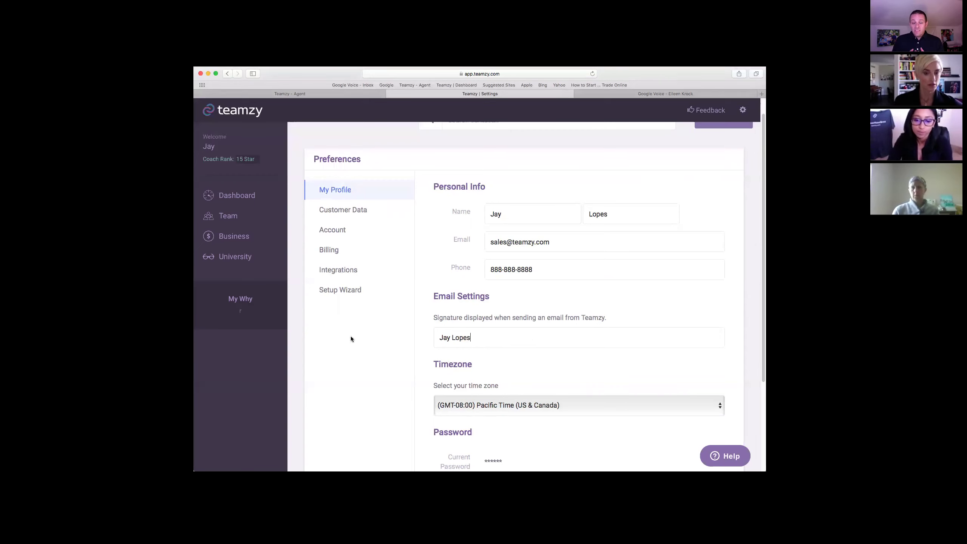
key("super+a")
key("BackSpace")
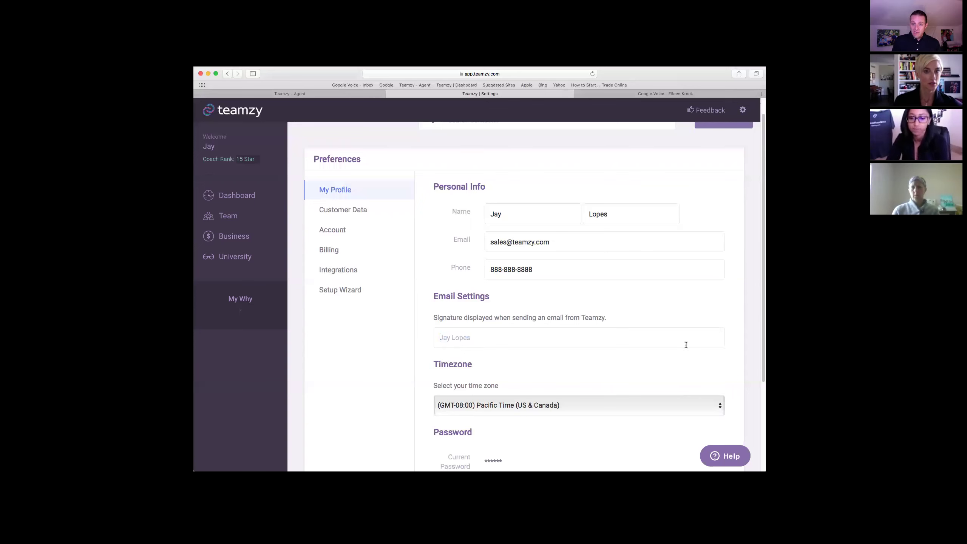
scroll(651, 376, "up", 1)
left_click(237, 195)
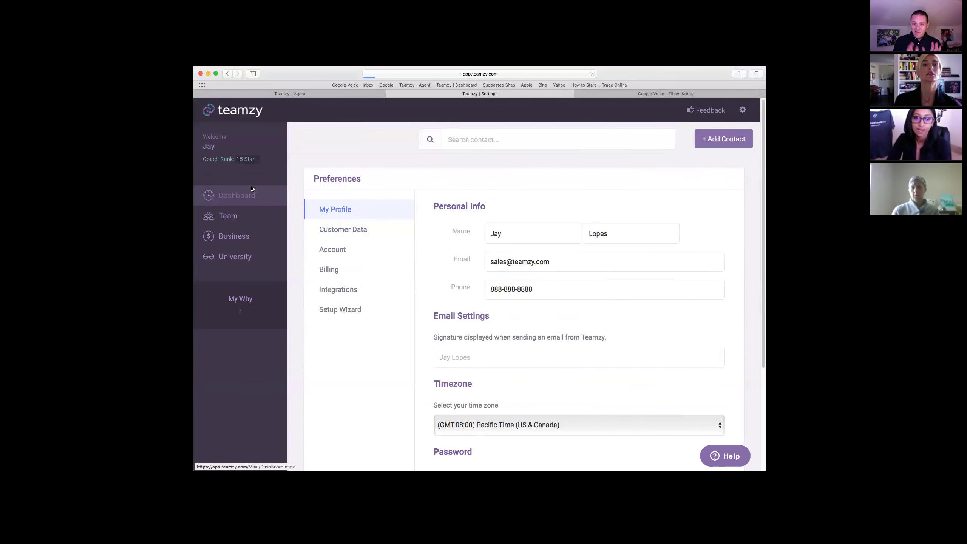
Compose a Send Email message to the first prospect from the "_Email f.u" script and discard it unsent
scroll(617, 355, "down", 1)
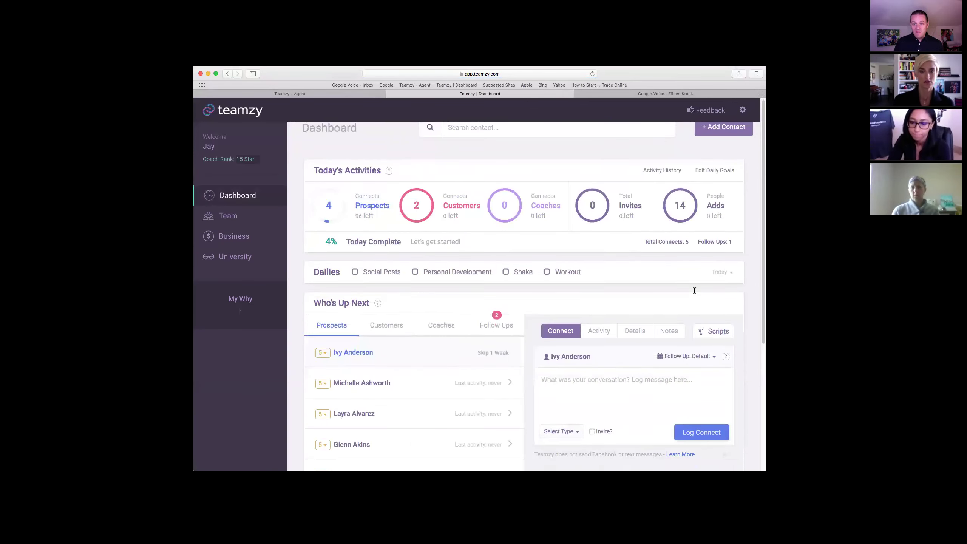
left_click(565, 432)
left_click(571, 318)
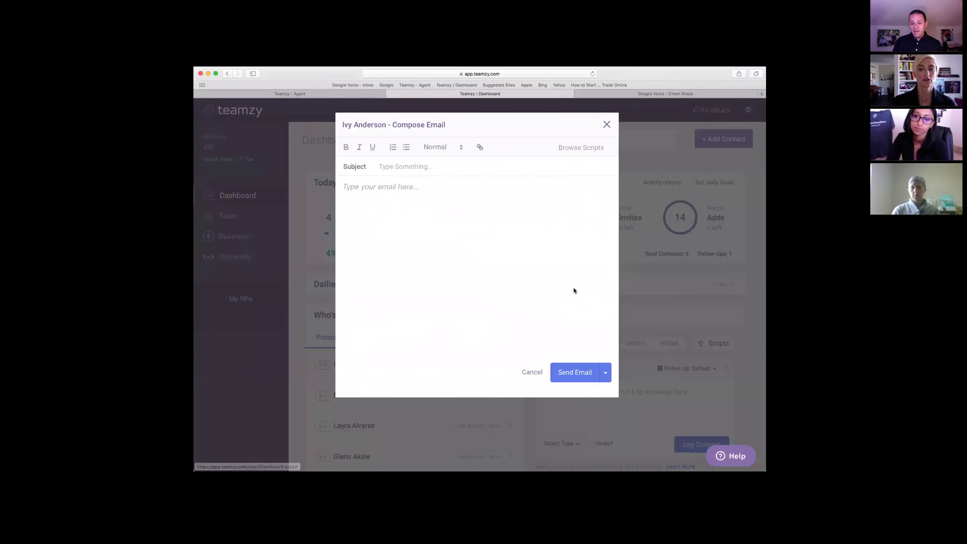
left_click(581, 147)
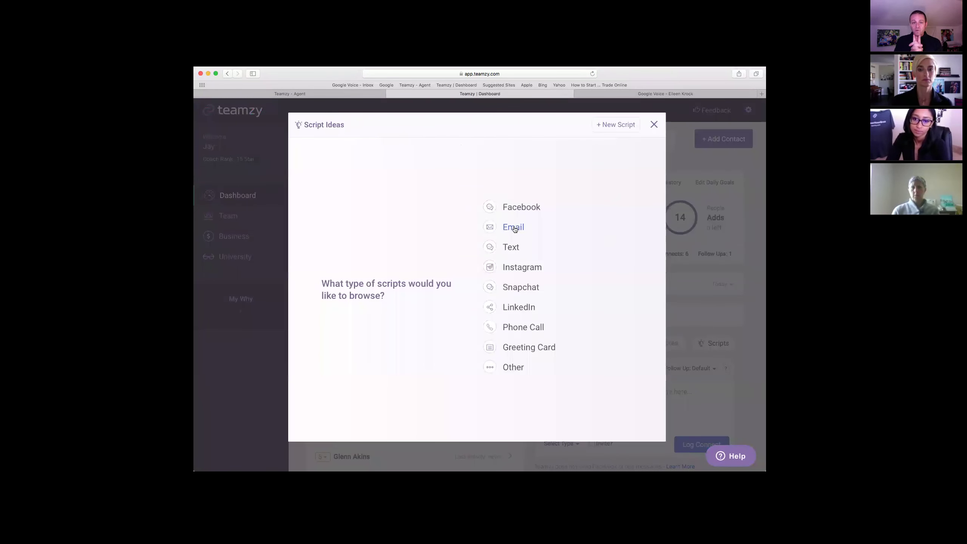
left_click(515, 230)
left_click(628, 395)
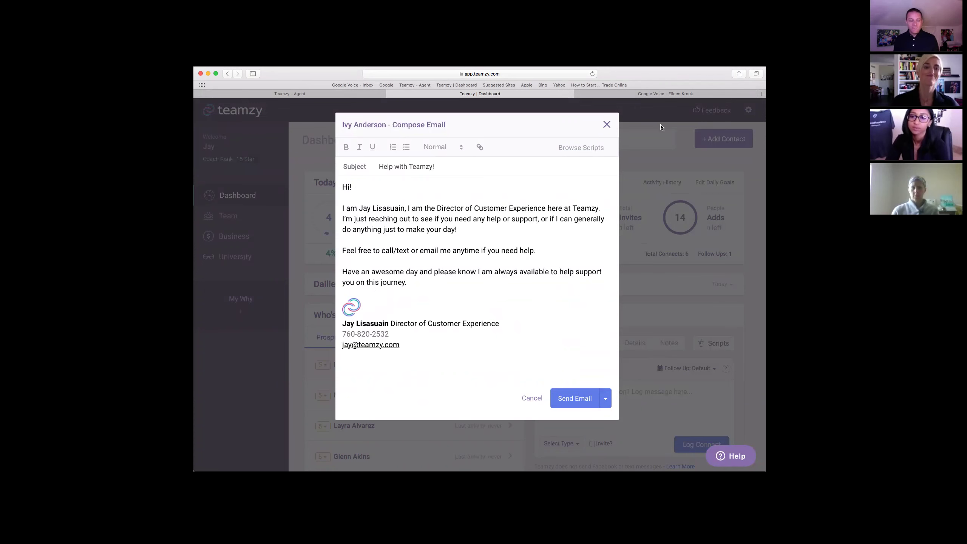
left_click(606, 126)
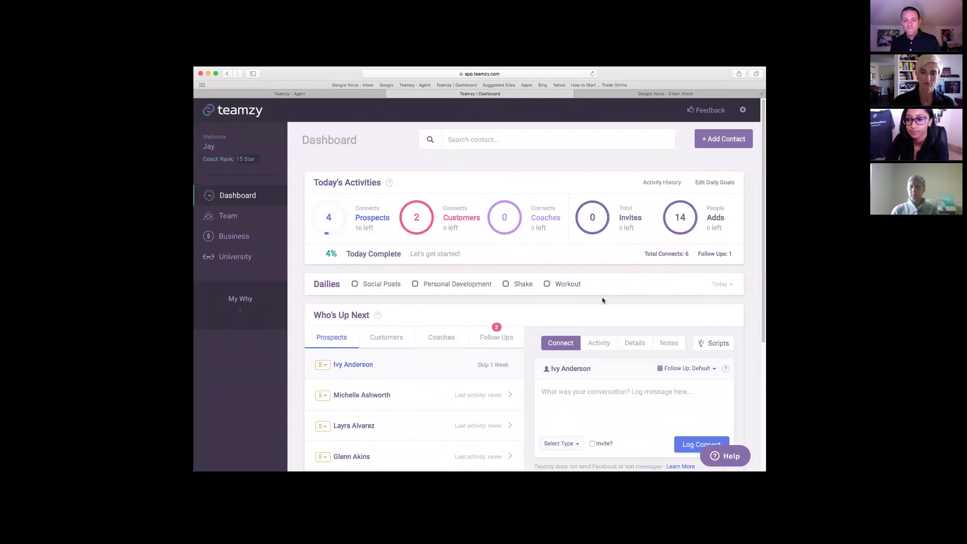
Reopen the account settings and check the email signature in My Profile
left_click(742, 109)
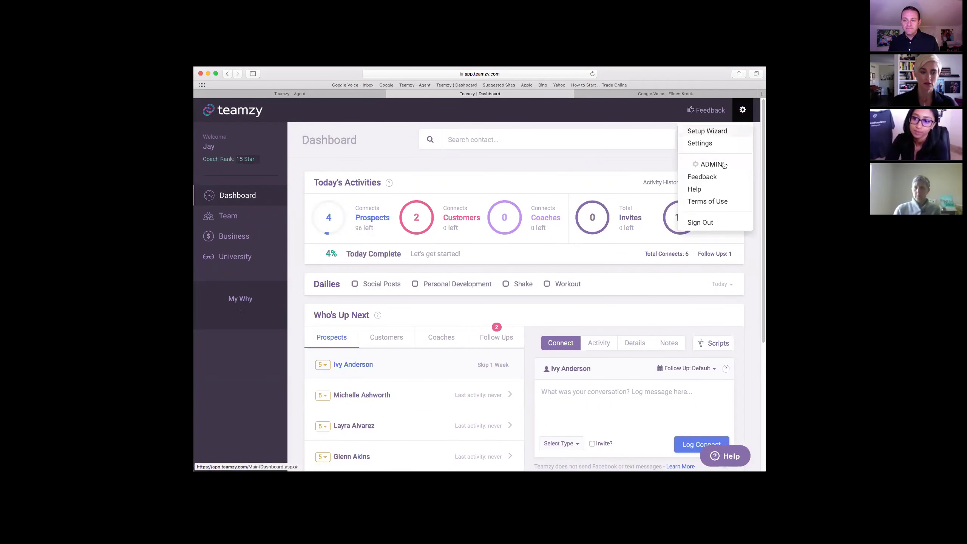
left_click(723, 148)
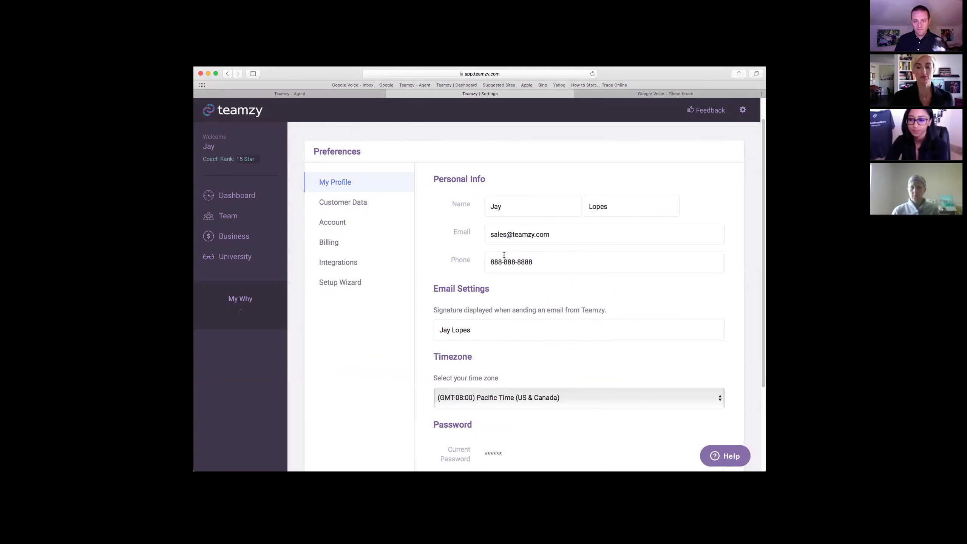
scroll(504, 254, "up", 2)
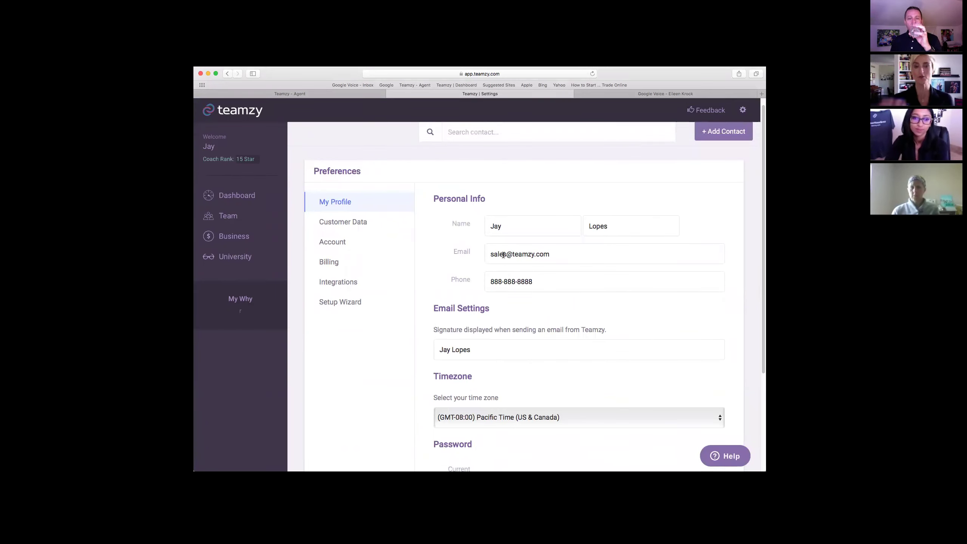
Browse the Email scripts from the Dashboard and create a new blank script
left_click(236, 195)
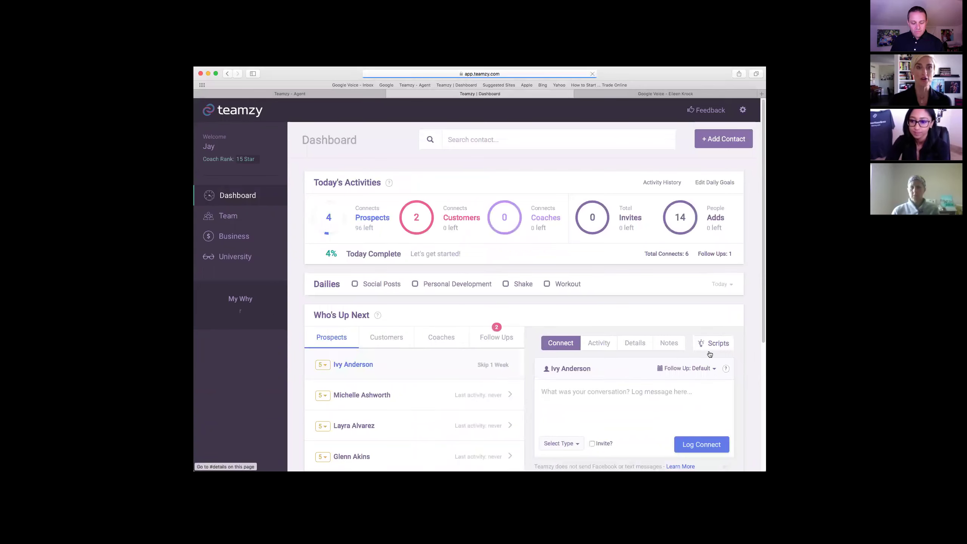
left_click(715, 343)
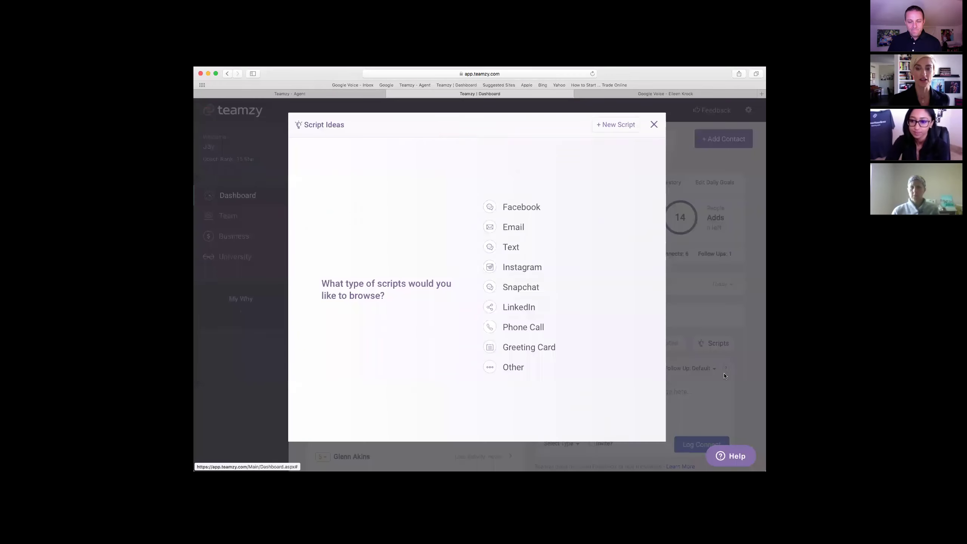
left_click(520, 230)
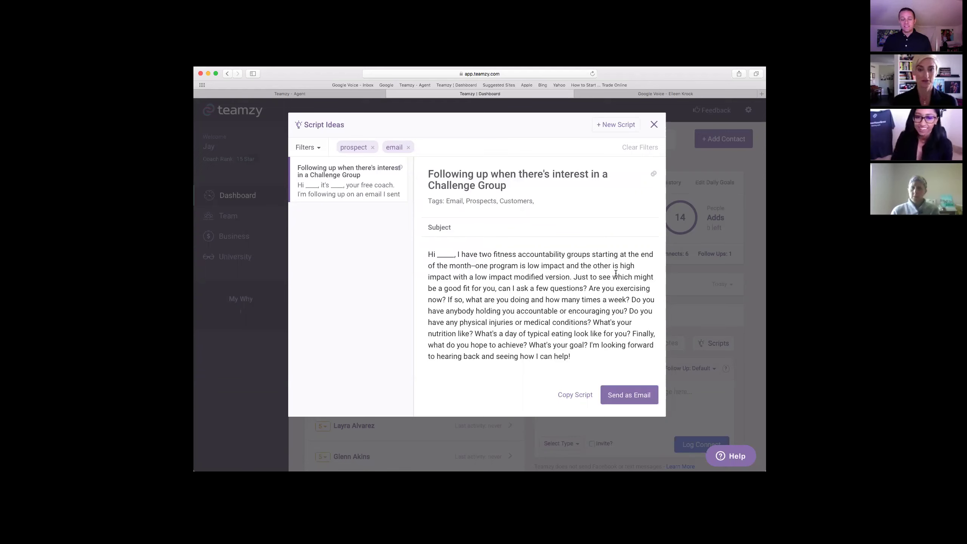
left_click(406, 150)
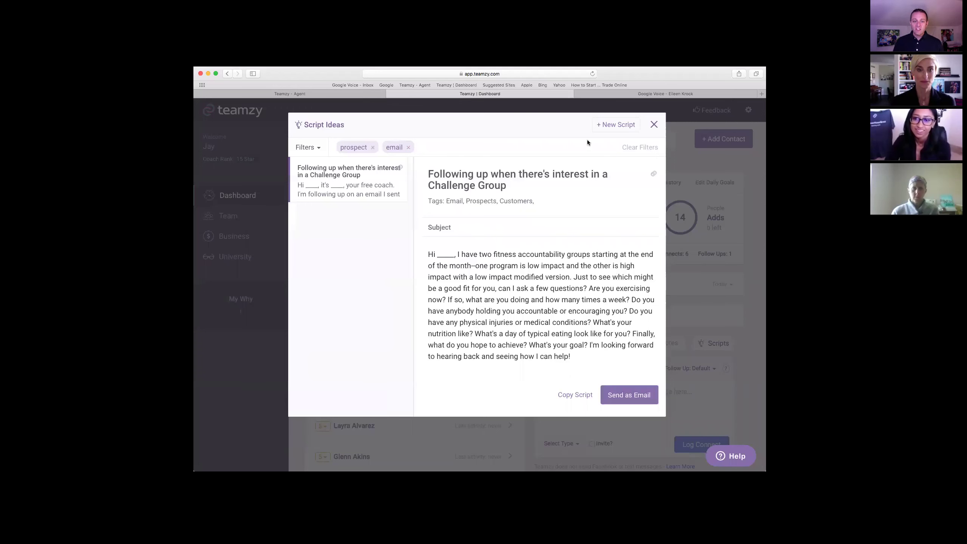
left_click(616, 125)
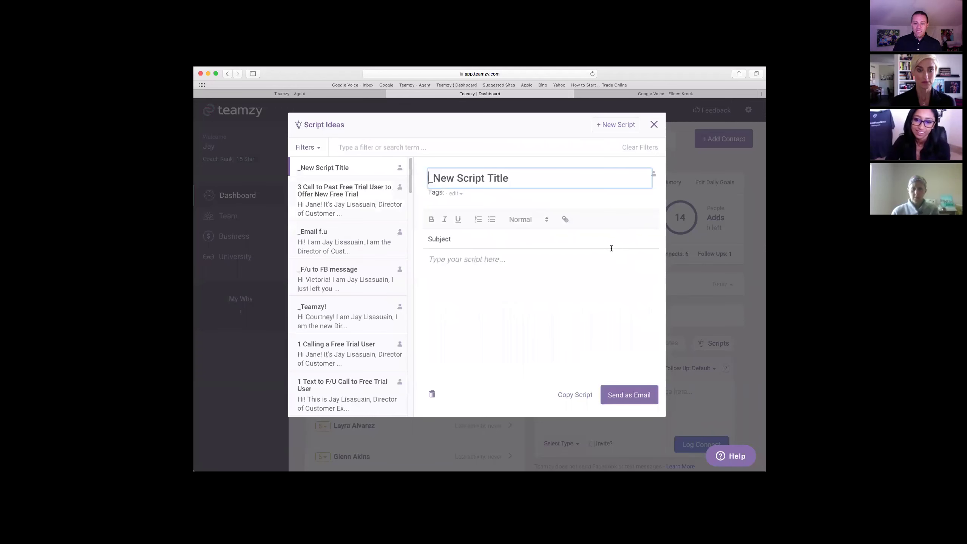
Title the new script "follow up to customer" and open its tag options
left_click(515, 261)
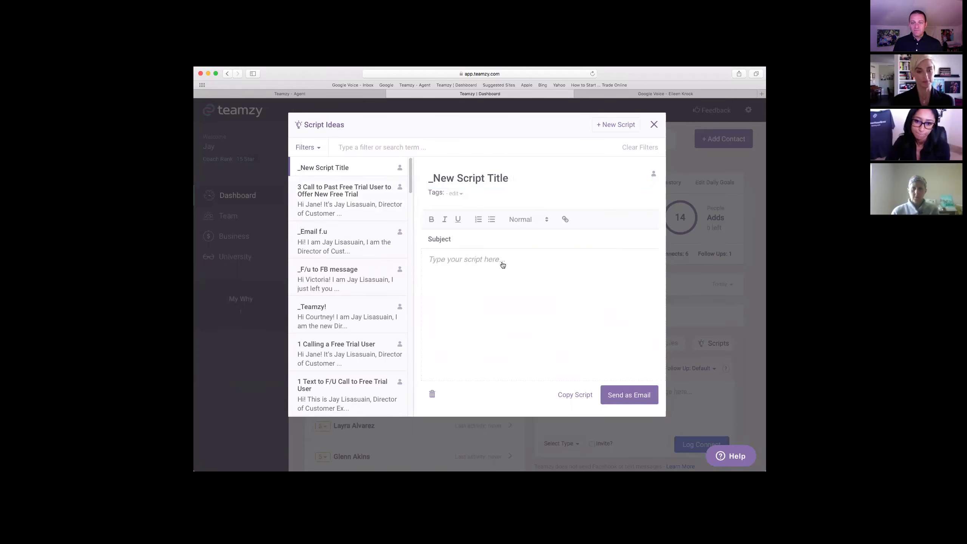
left_click(462, 178)
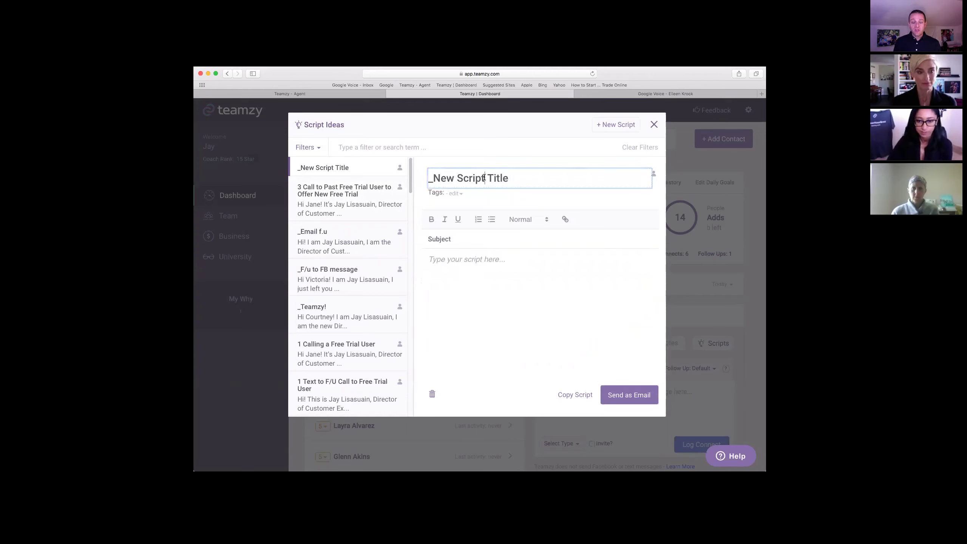
triple_click(483, 178)
type("follow ")
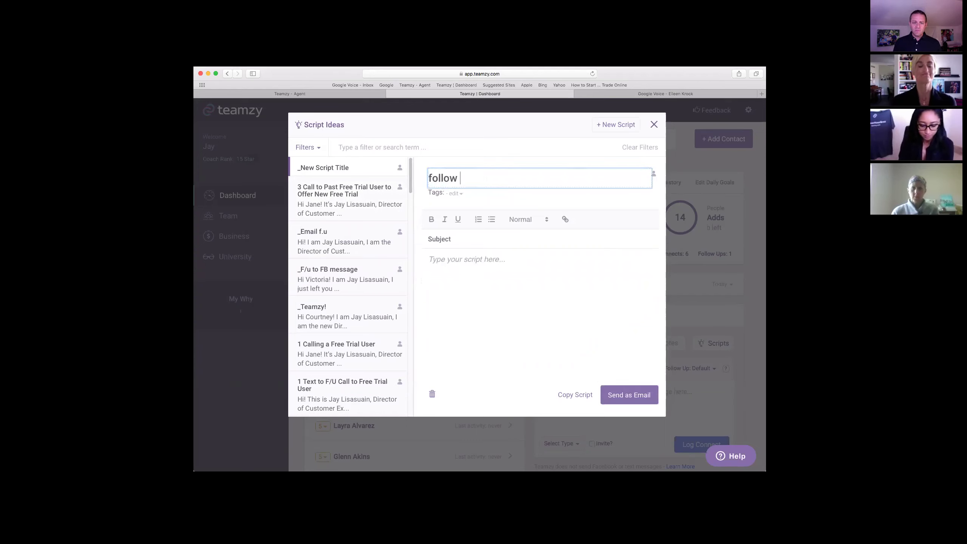
type("up to customer")
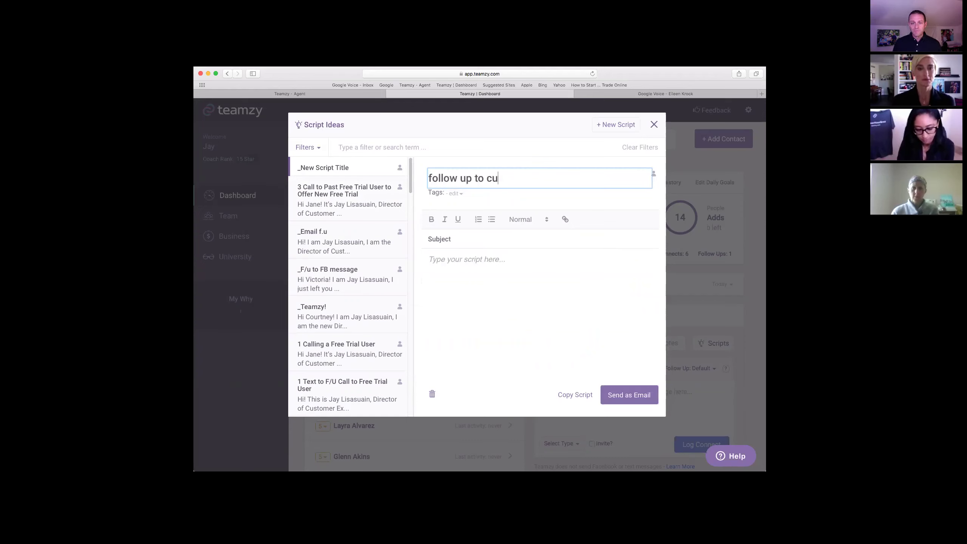
left_click(454, 193)
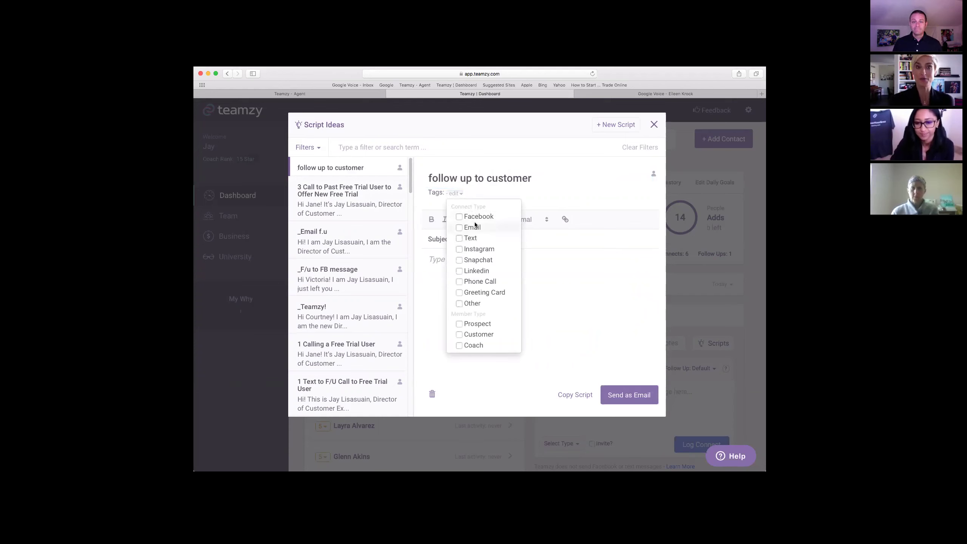
Change the script title to "follow up to 21 day fix"
left_click(540, 182)
left_click_drag(533, 179, 487, 179)
type("21 say fix")
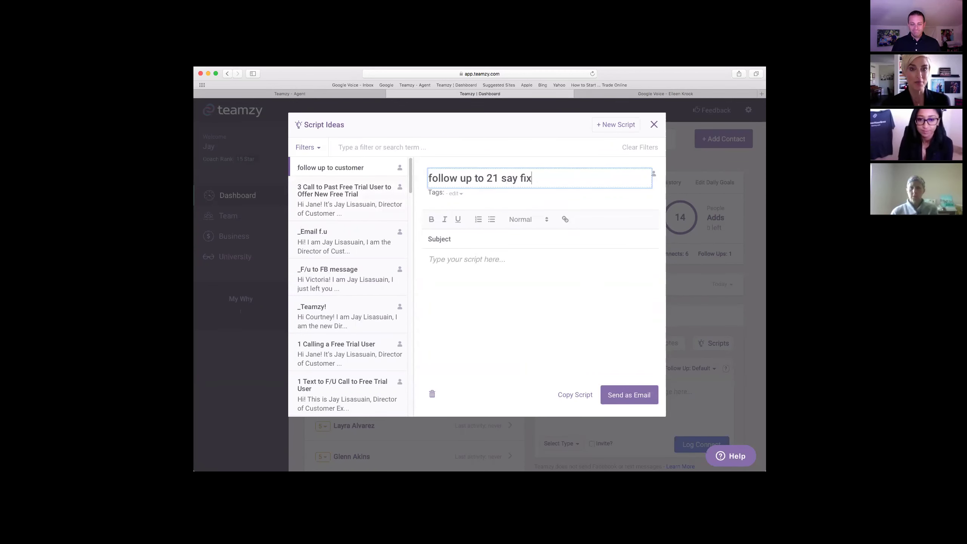
left_click(507, 178)
key("BackSpace")
type("d")
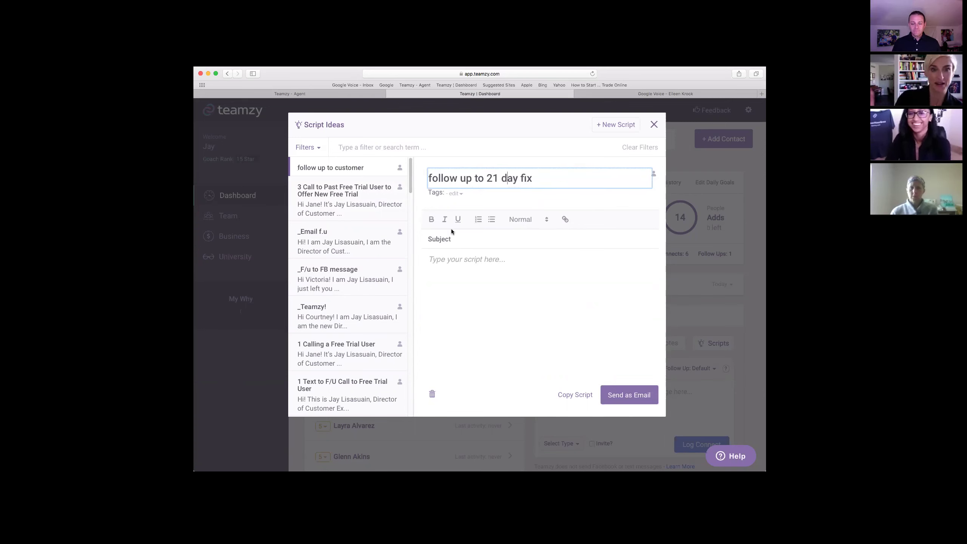
Tag the "follow up to 21 day fix" script with the Email, Facebook and LinkedIn connect types
left_click(455, 194)
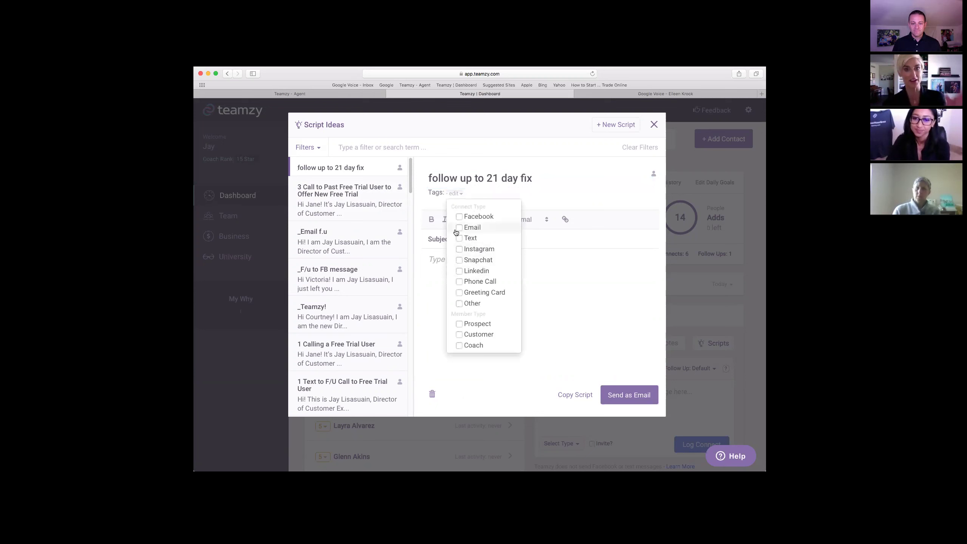
left_click(489, 228)
left_click(477, 218)
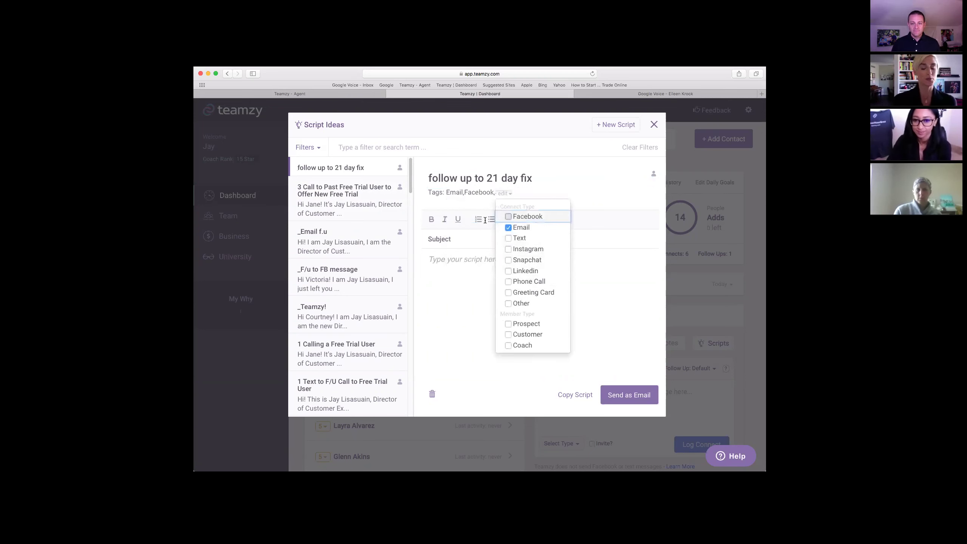
left_click(509, 270)
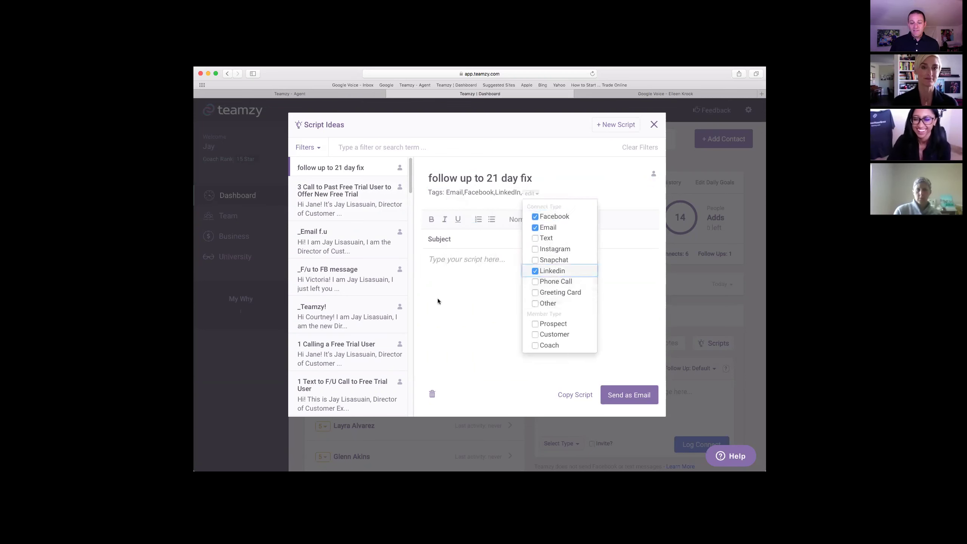
left_click(433, 260)
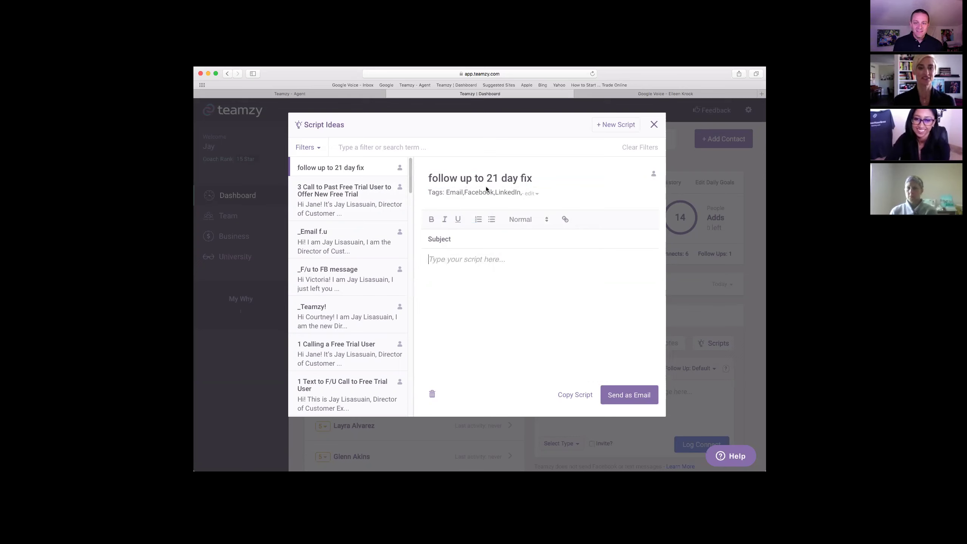
View the available script filters, then close Script Ideas to return to the Dashboard
left_click(310, 148)
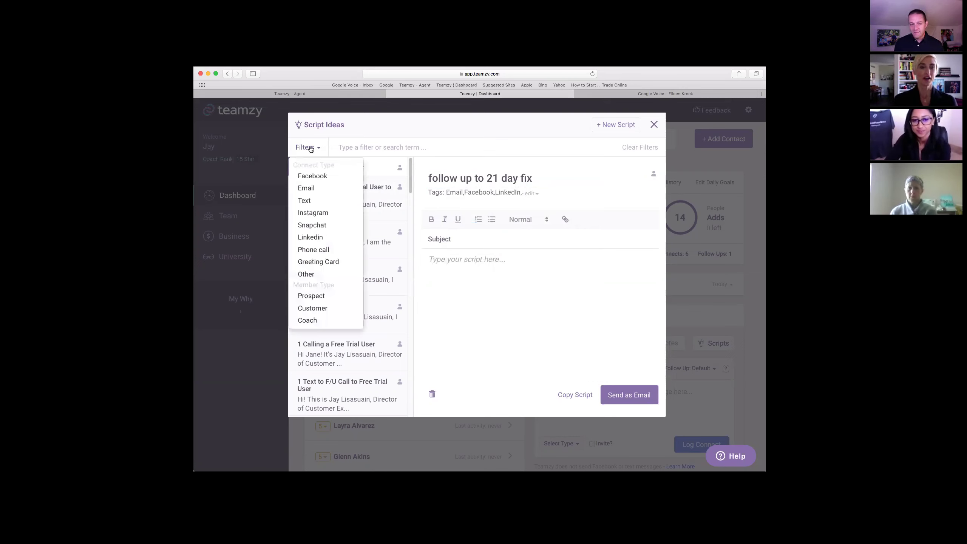
left_click(310, 147)
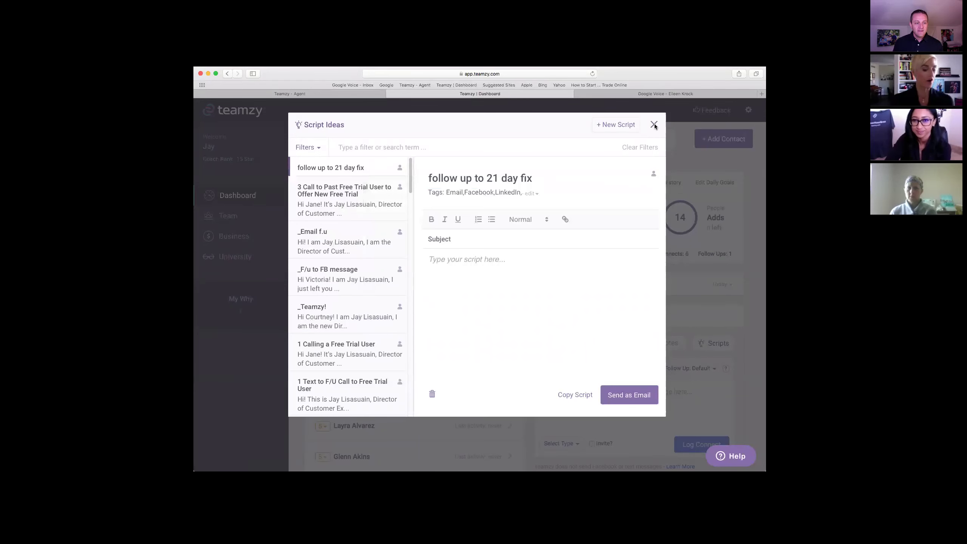
left_click(654, 125)
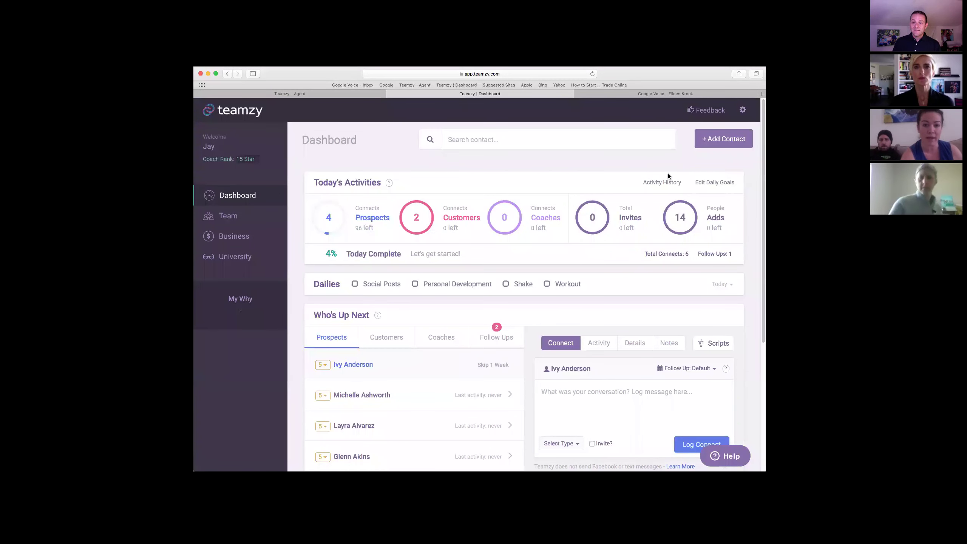
Append "@ 2:30pm" to the "TC check in" line in the first follow-up contact's notes and save the update
scroll(669, 175, "down", 1)
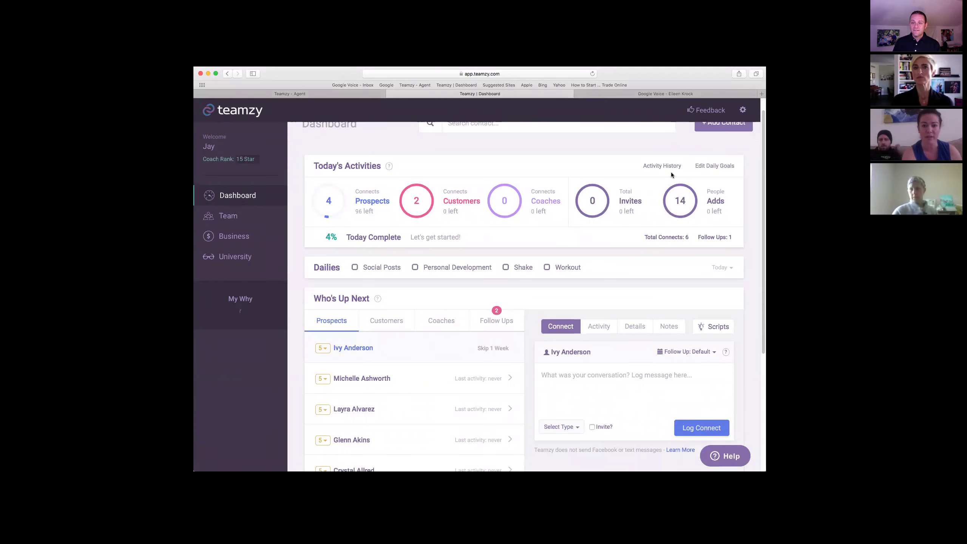
scroll(540, 316, "down", 3)
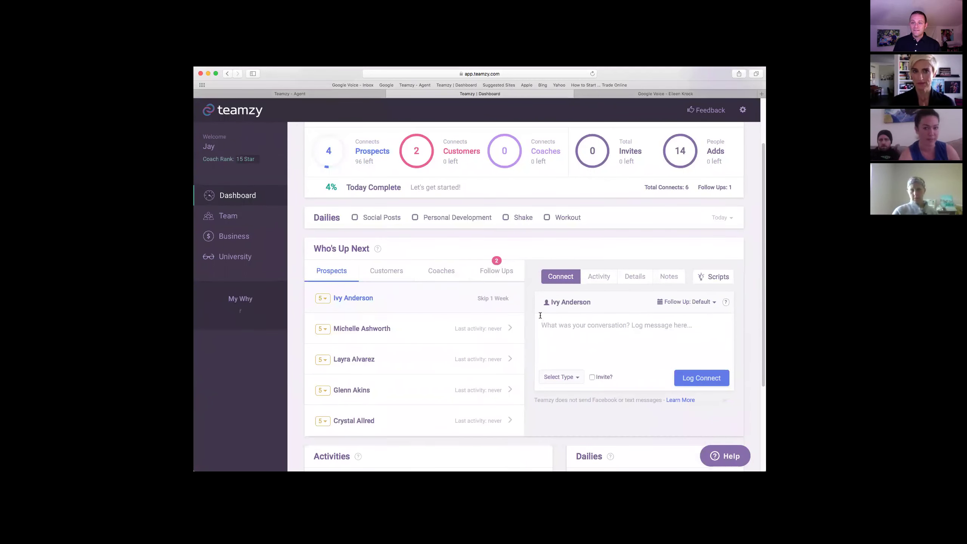
scroll(540, 315, "down", 2)
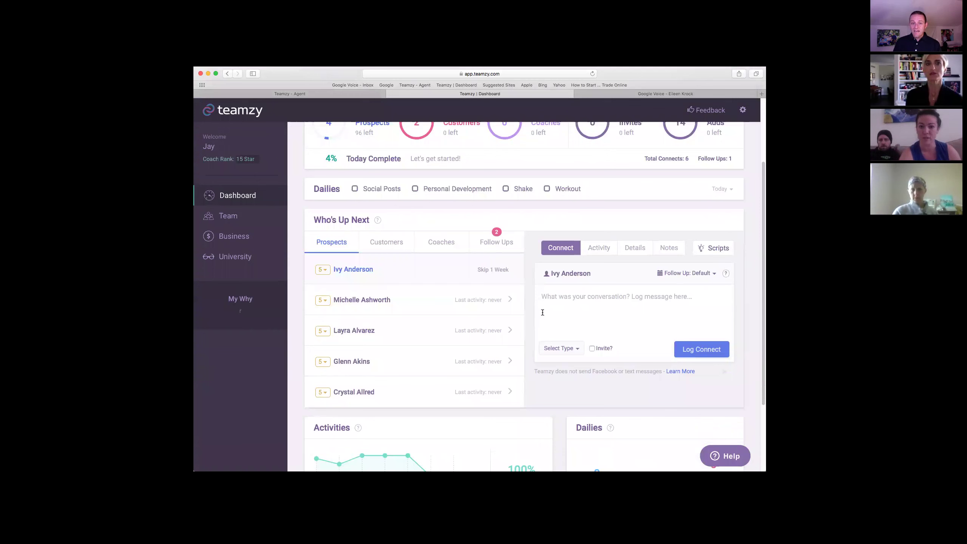
left_click(506, 248)
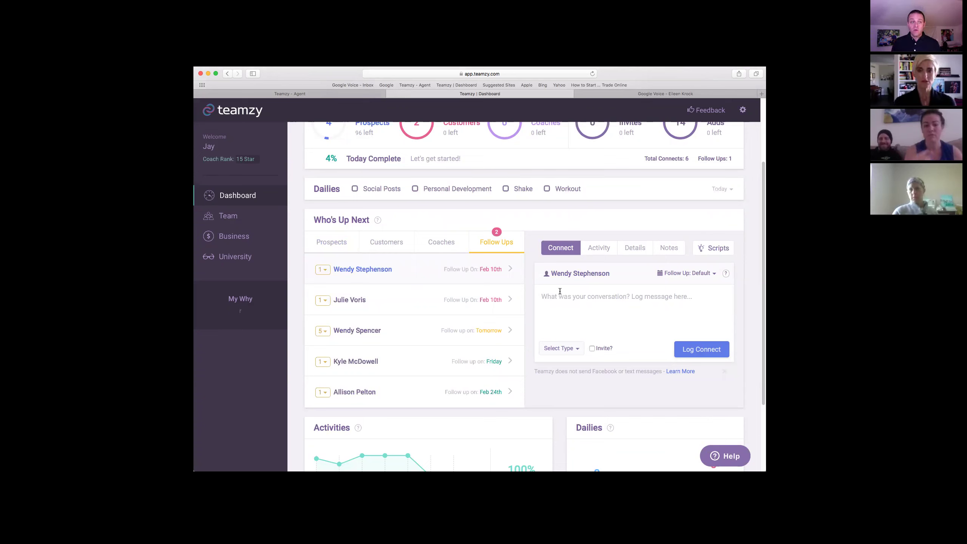
left_click(669, 247)
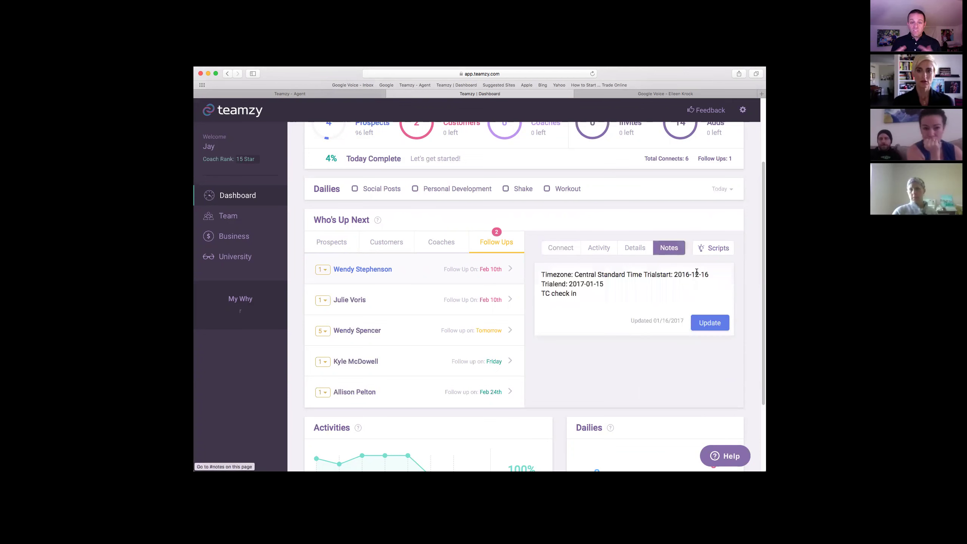
left_click(606, 291)
type("@")
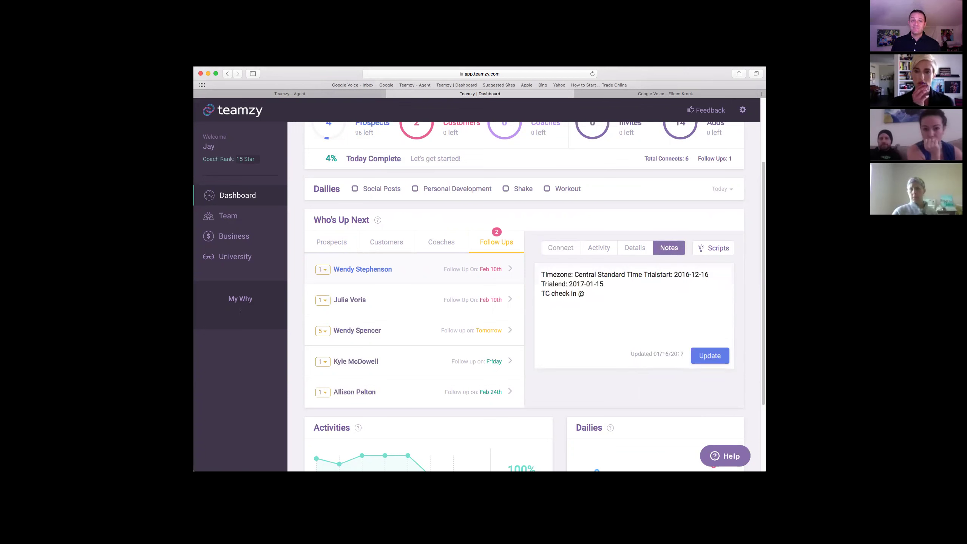
type(" 2:3")
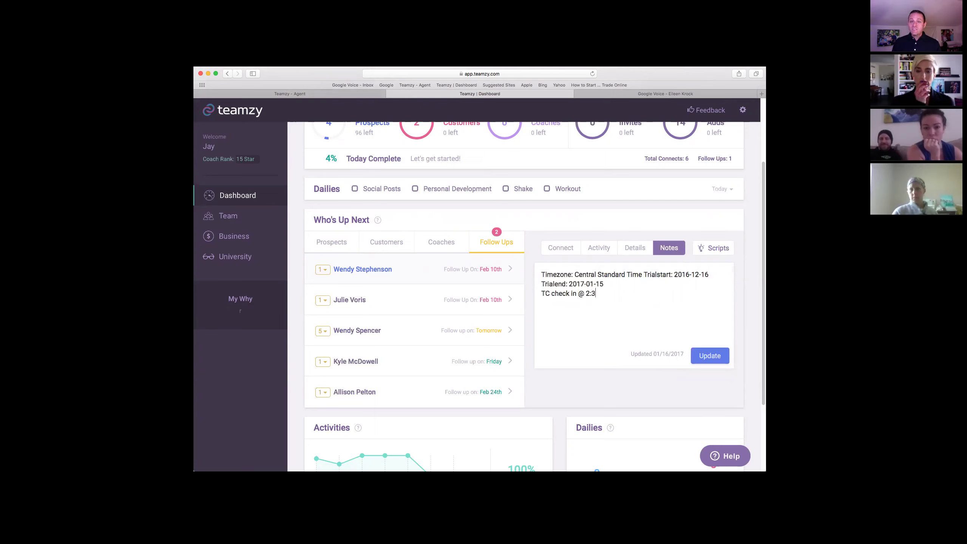
type("0pm")
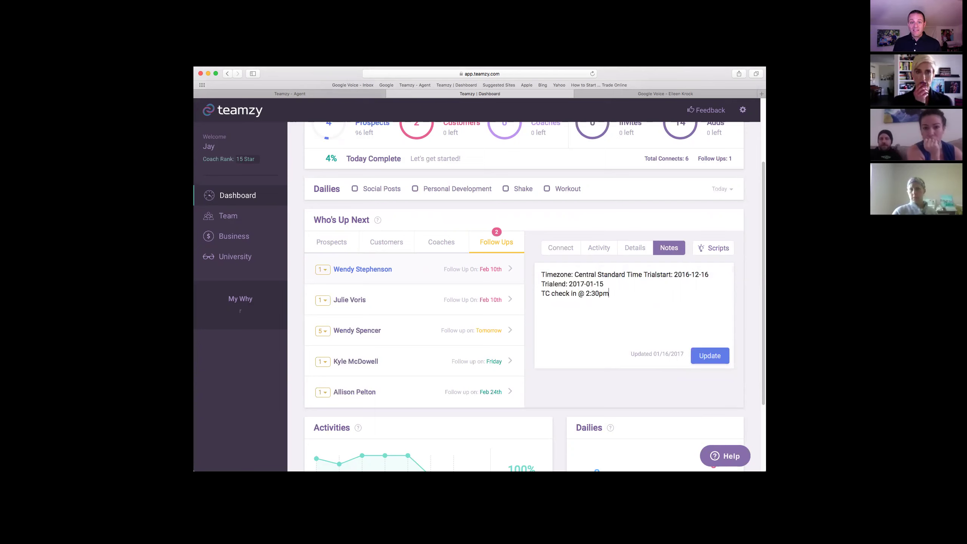
left_click(709, 358)
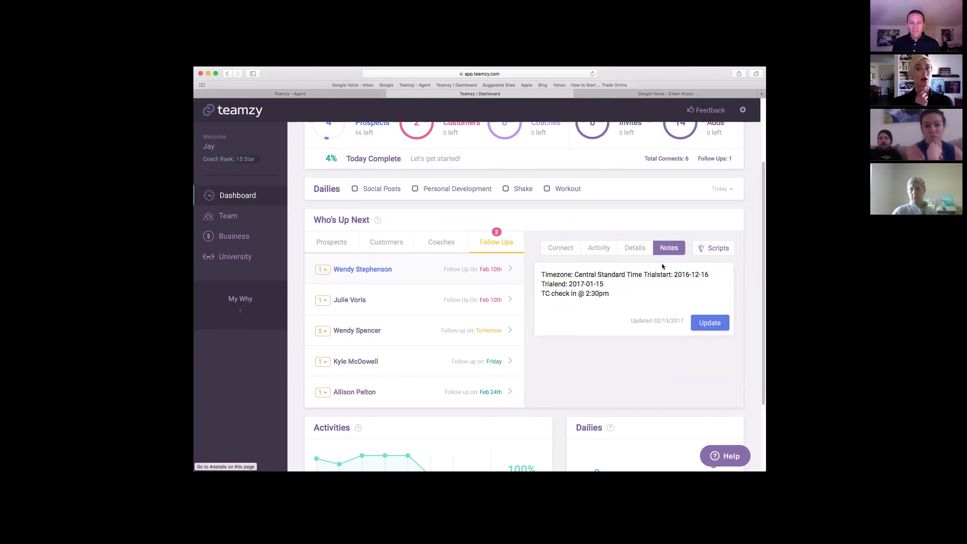
Return to the same contact's connect form and set the follow up to Tomorrow
left_click(565, 248)
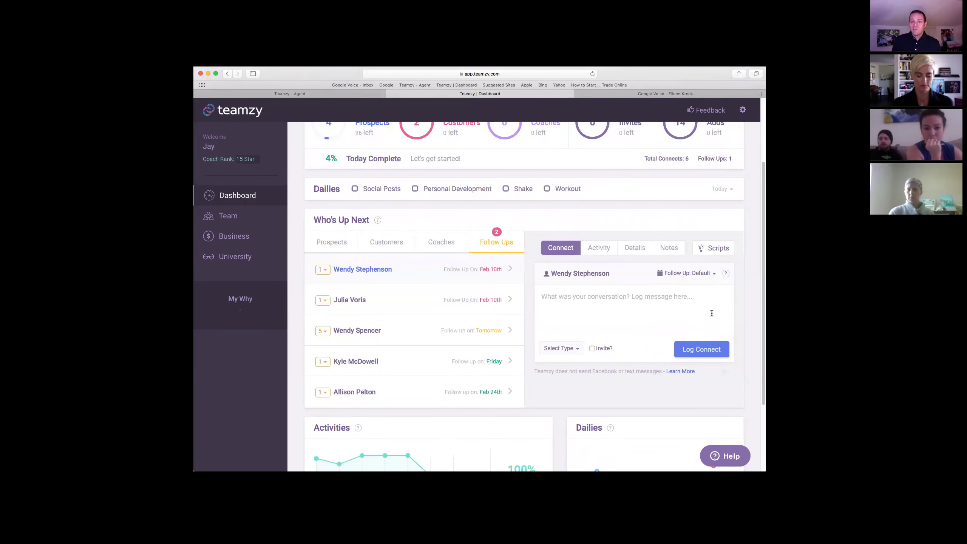
scroll(693, 313, "down", 2)
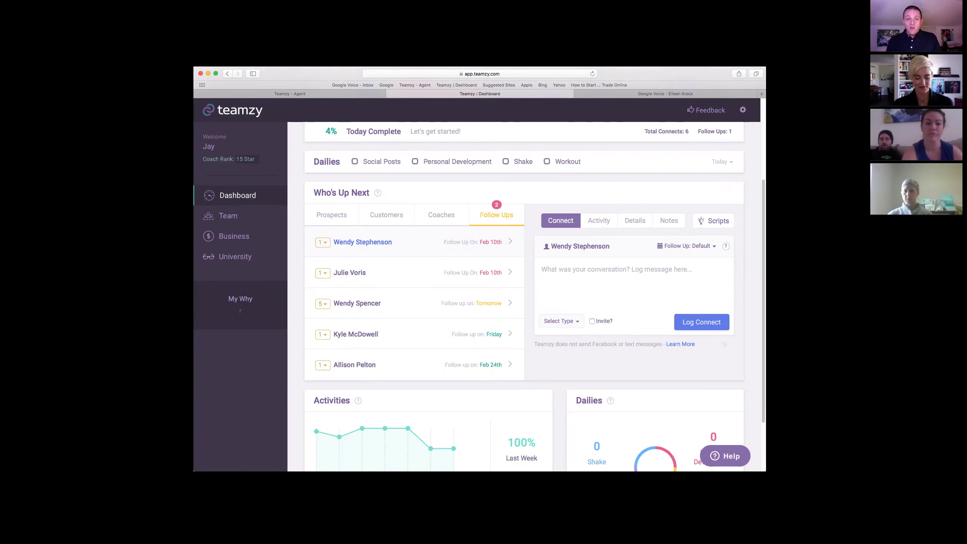
scroll(692, 296, "down", 1)
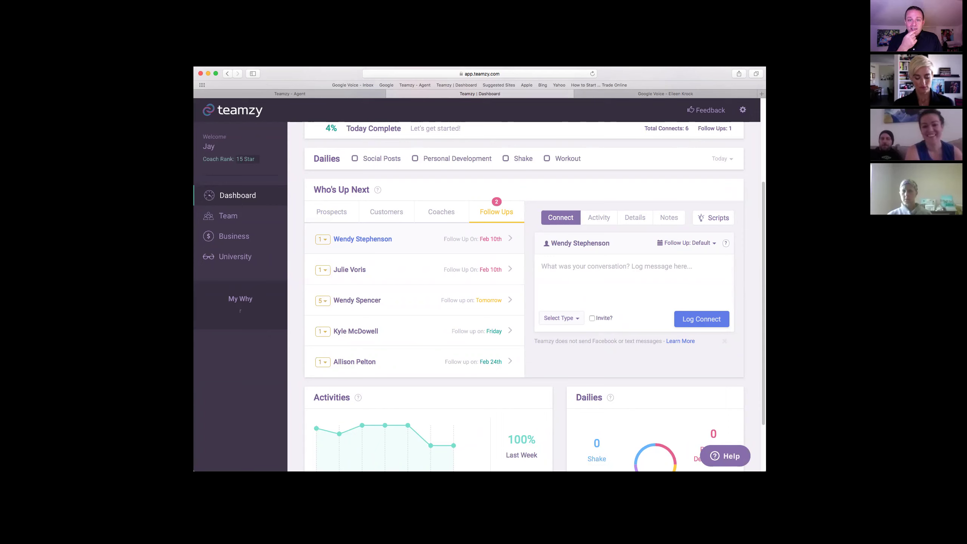
left_click(442, 85)
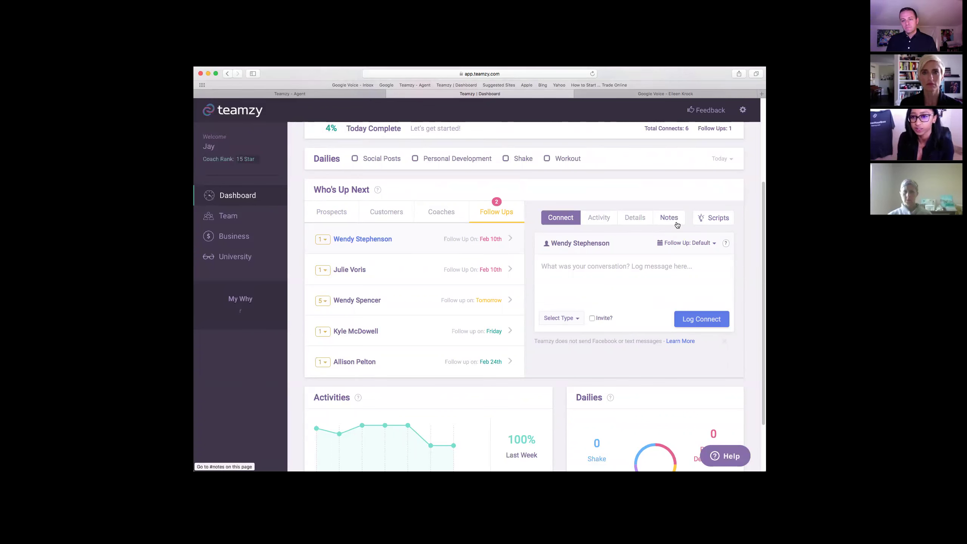
left_click(604, 269)
left_click(707, 245)
left_click(693, 275)
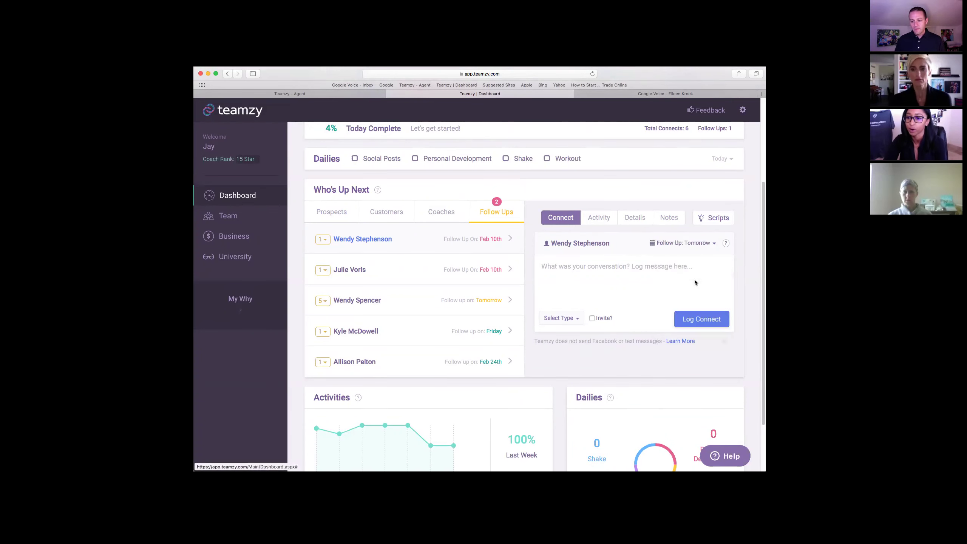
Log a Facebook Message connect reading "Checking in tomorrow at 1:30pm" and review it in the contact's activity
left_click(590, 268)
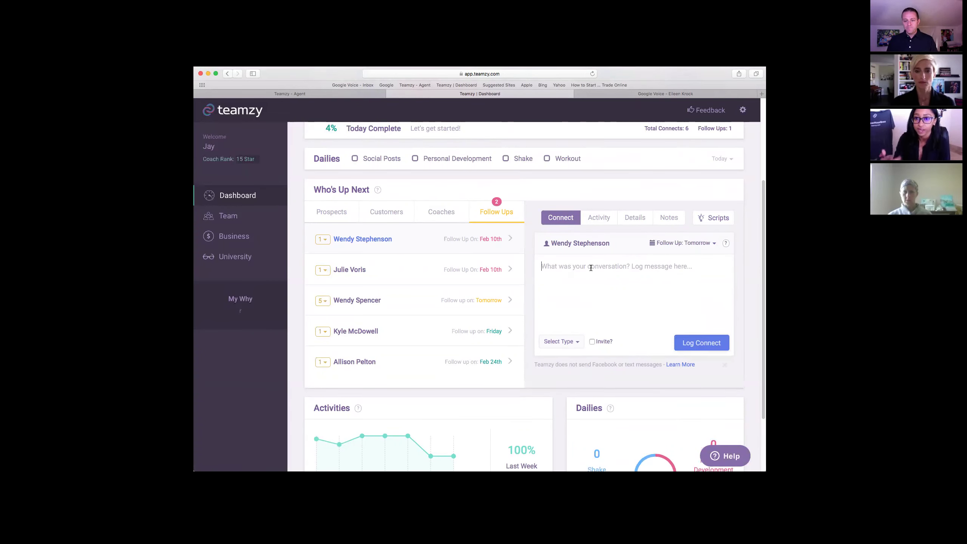
type("Checking")
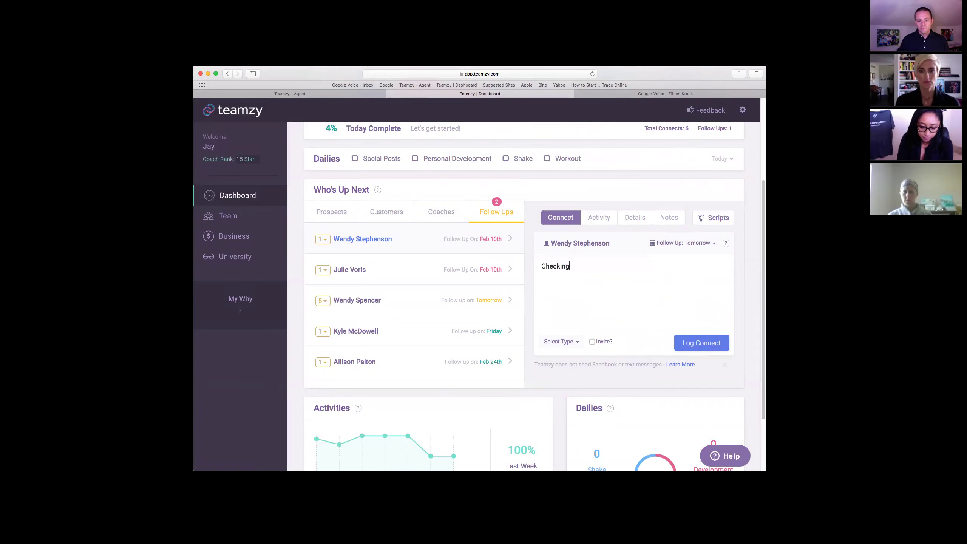
type(" in tomorrow at ")
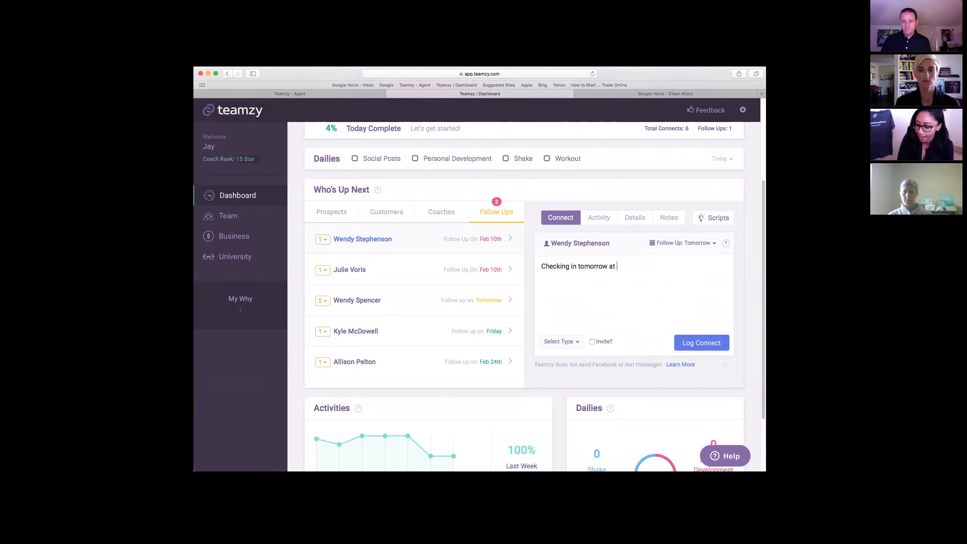
type("1:30pm")
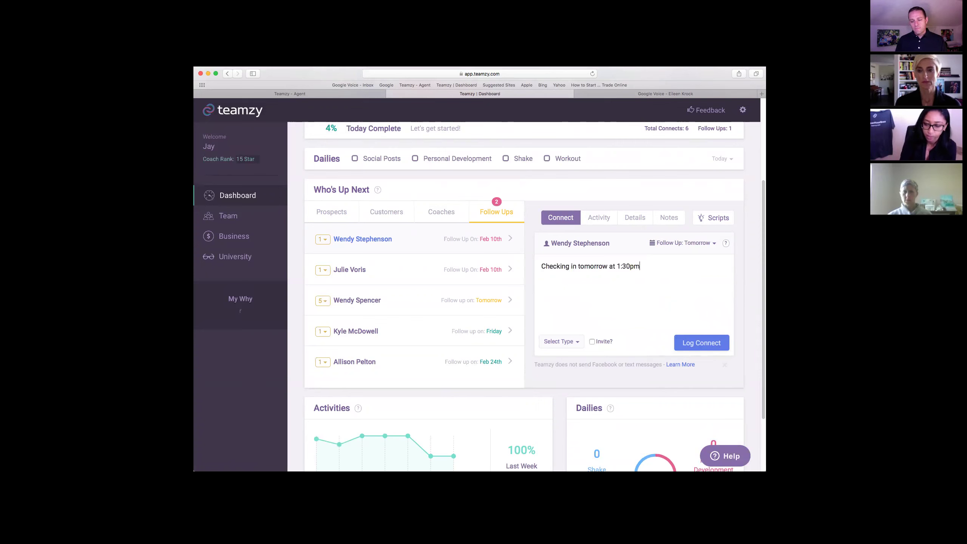
left_click(563, 342)
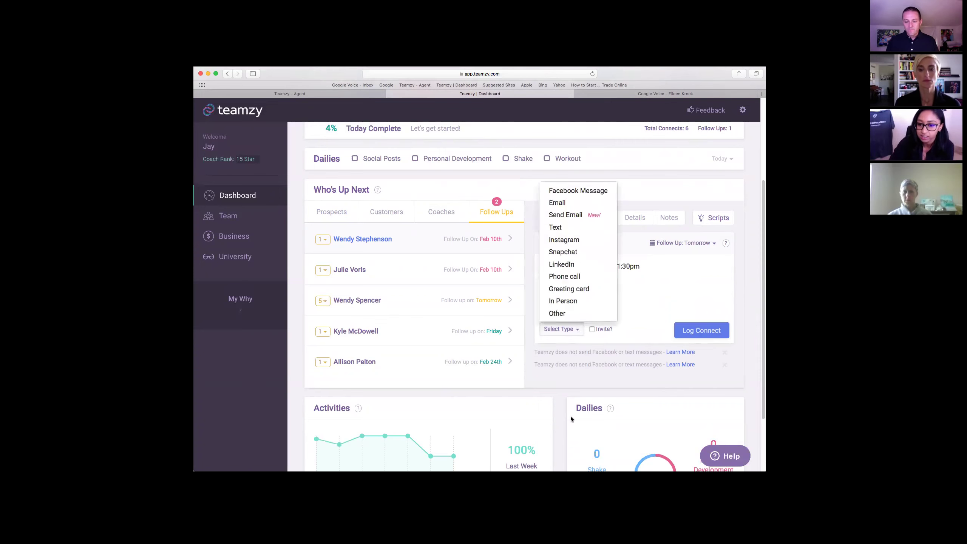
left_click(577, 180)
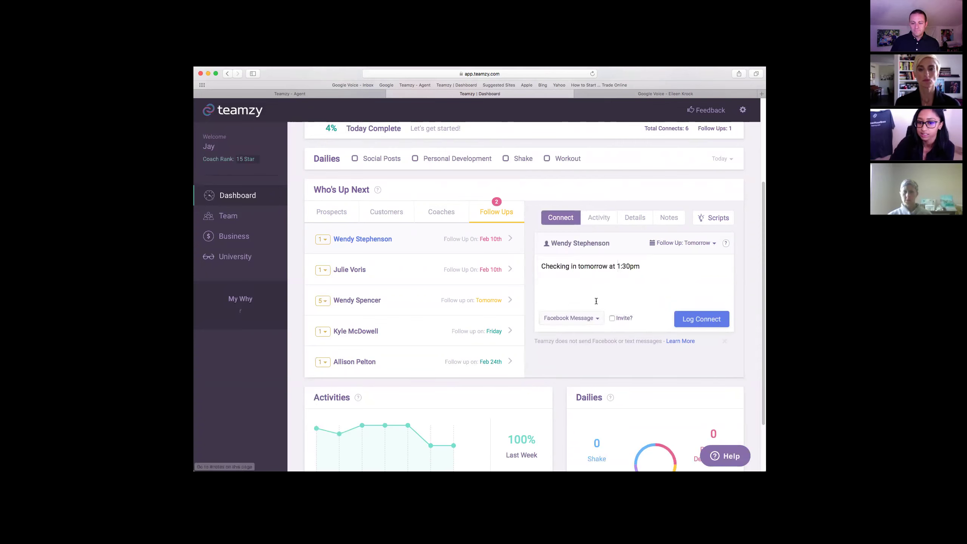
left_click(717, 319)
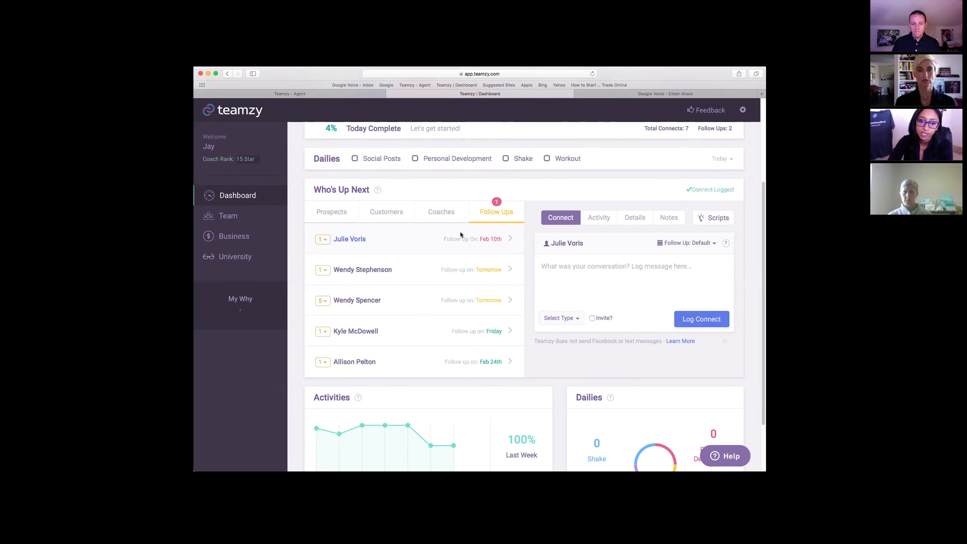
left_click(351, 271)
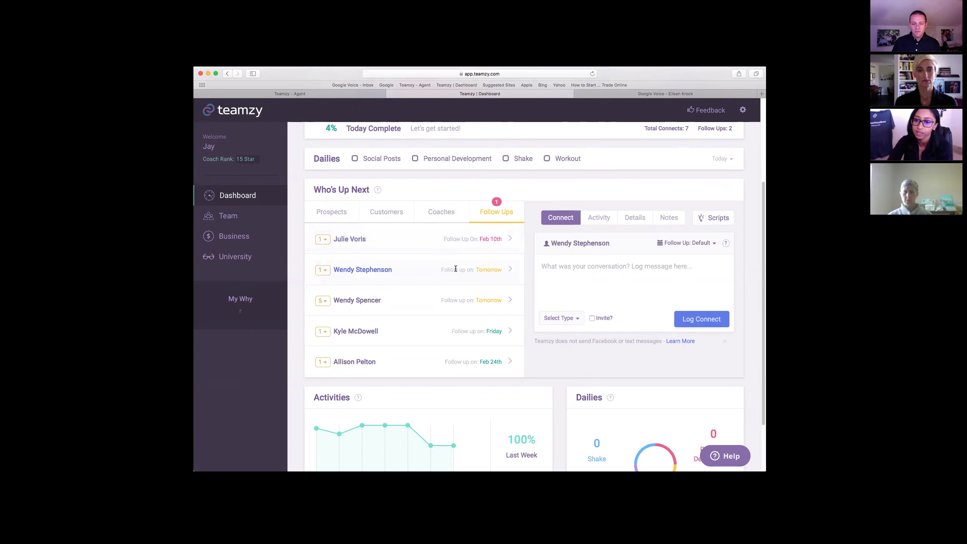
left_click(606, 218)
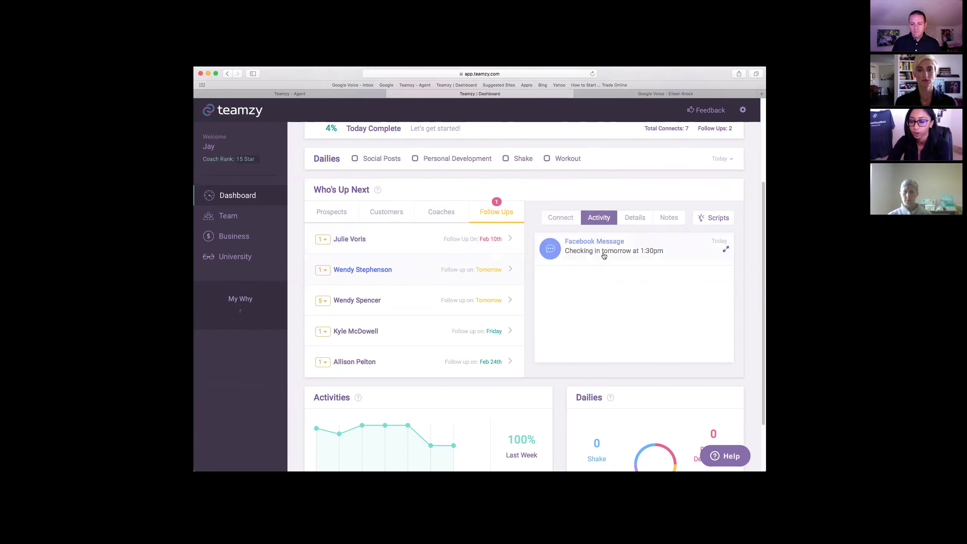